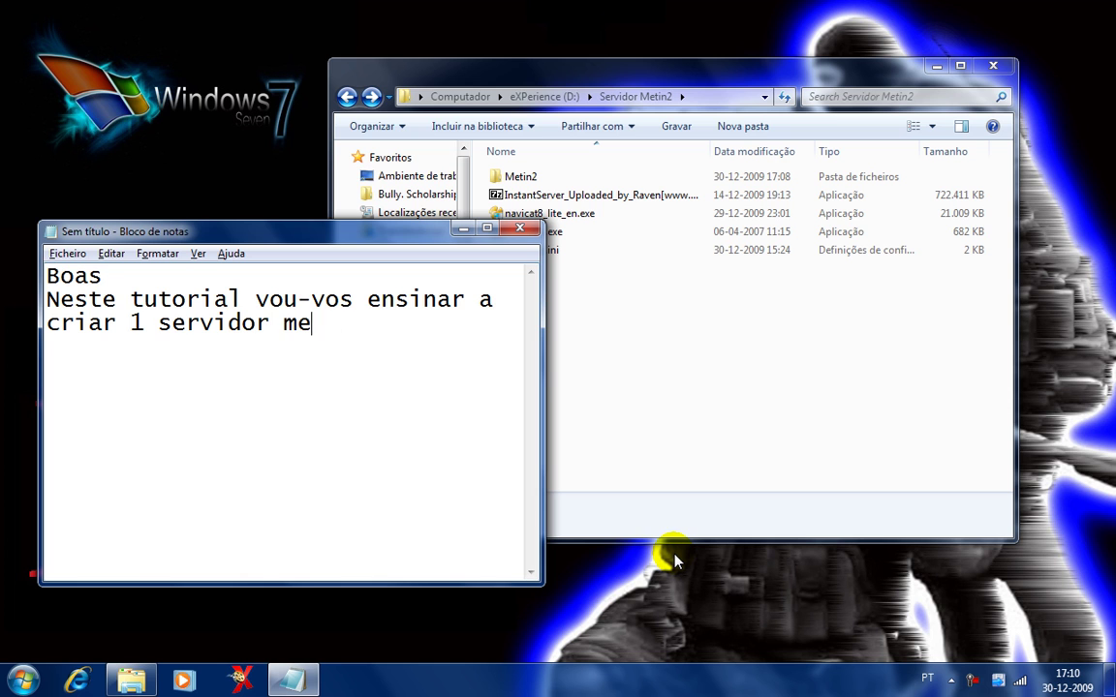
# Write the intro on a metin2 server plus registration site, downloading and extracting instantserver with its archive password.
pyautogui.write('+ site de')
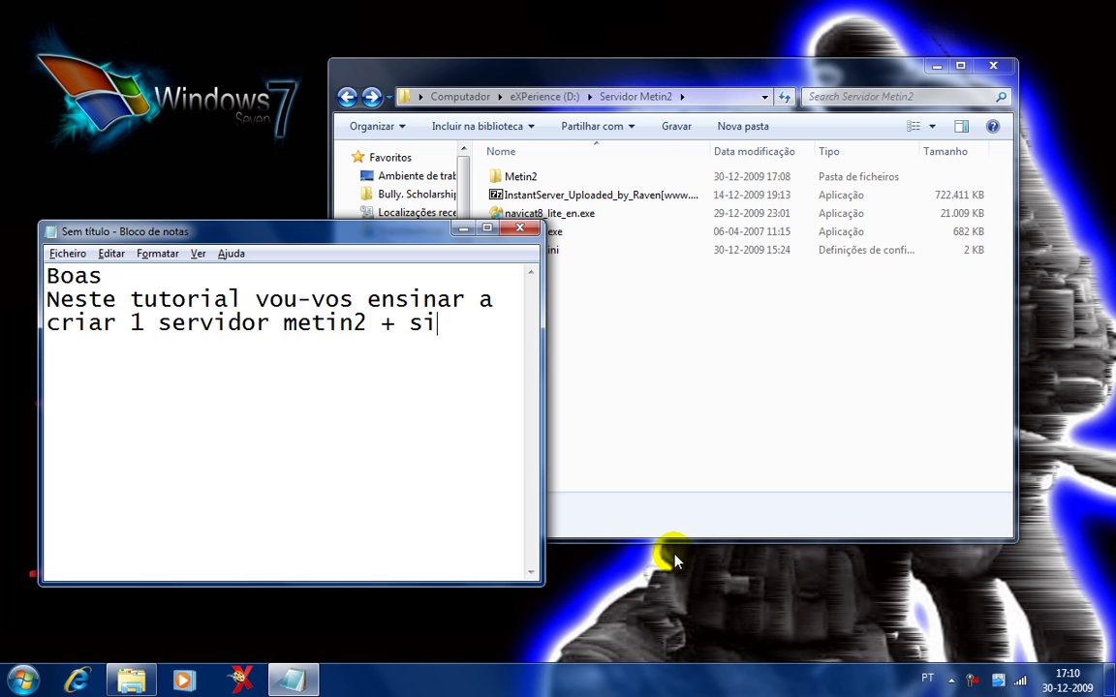
pyautogui.write(' regsi')
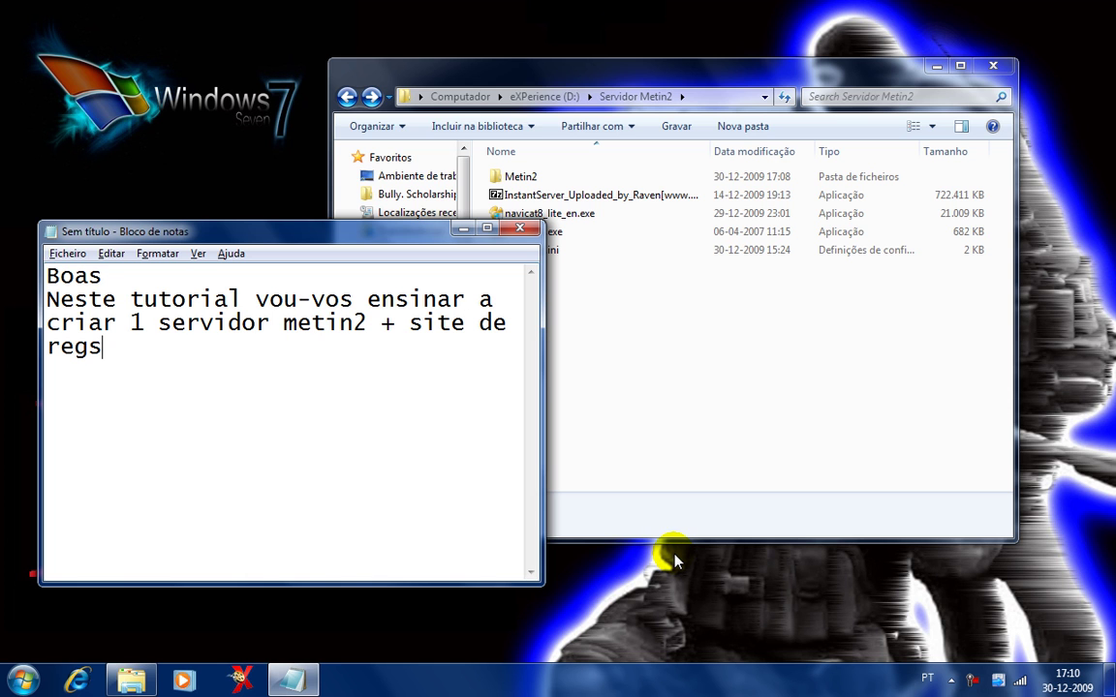
pyautogui.press('BackSpace')
pyautogui.press('BackSpace')
pyautogui.write('istofa')
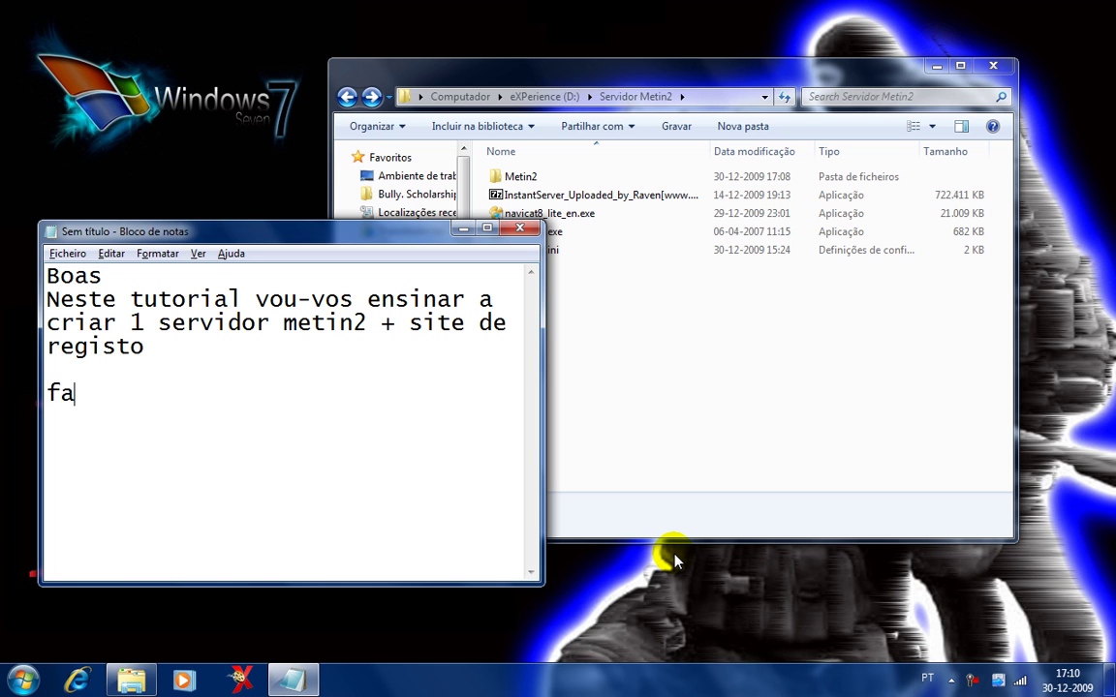
pyautogui.write('çam o download ')
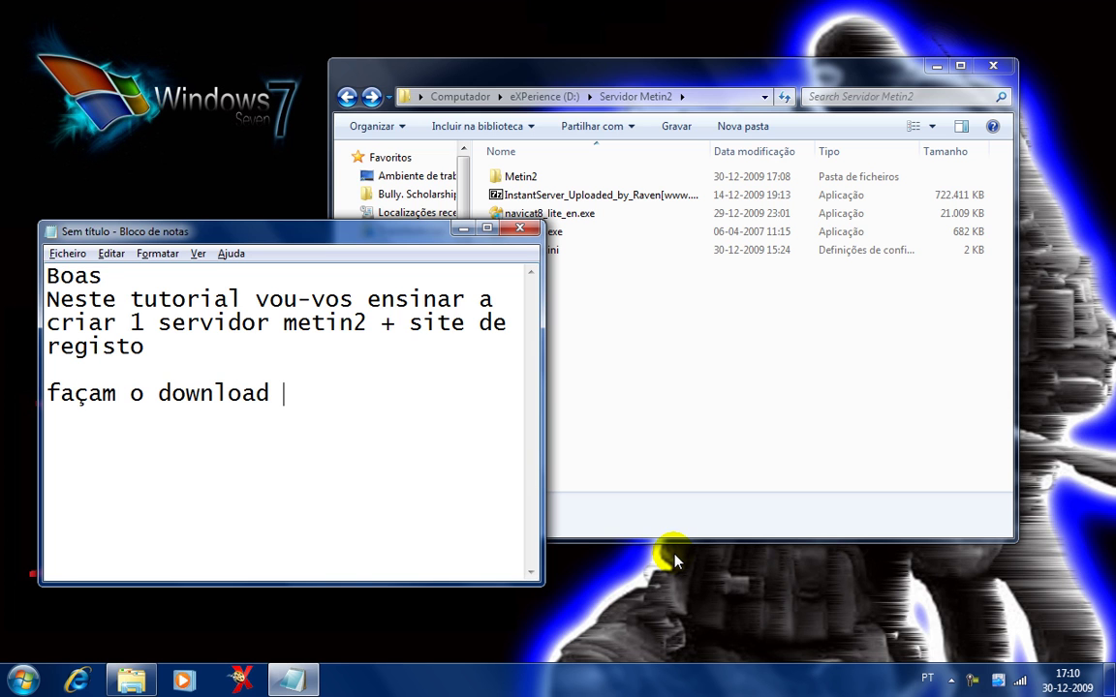
pyautogui.write('do instant')
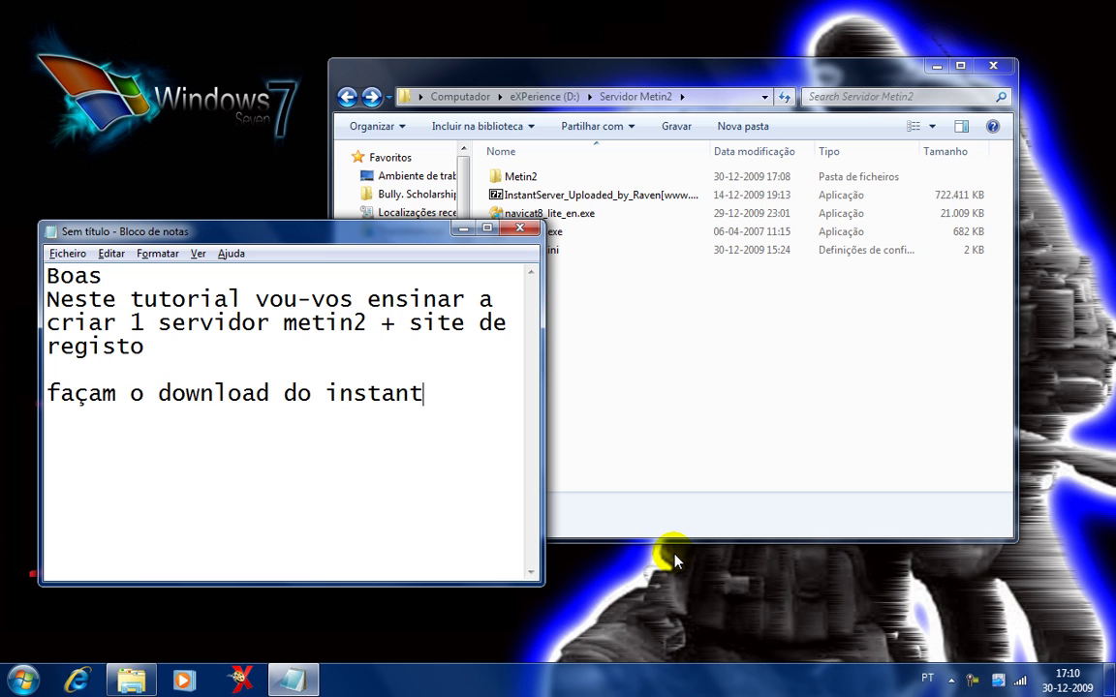
pyautogui.write('server e ')
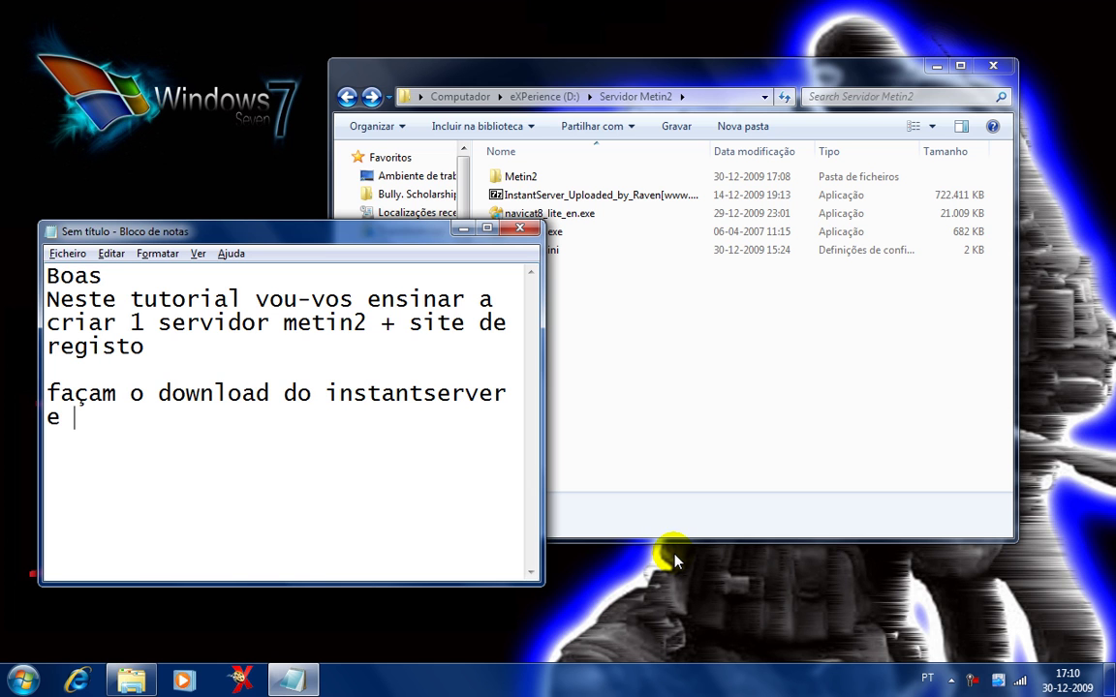
pyautogui.write('extraiam')
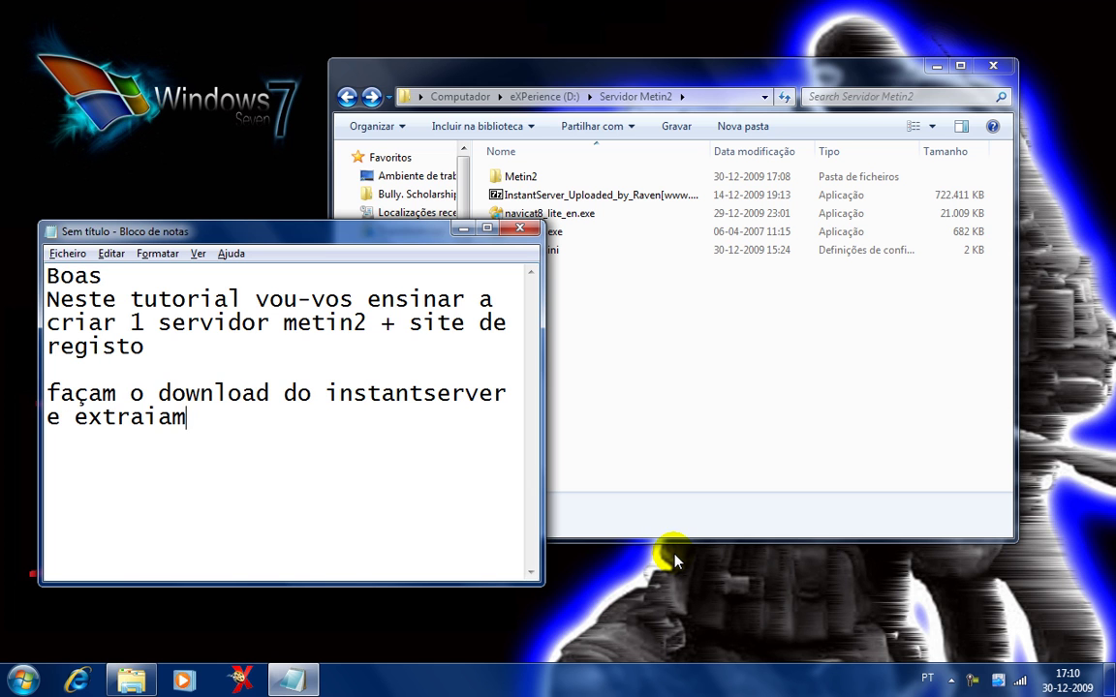
pyautogui.write(' com a segu')
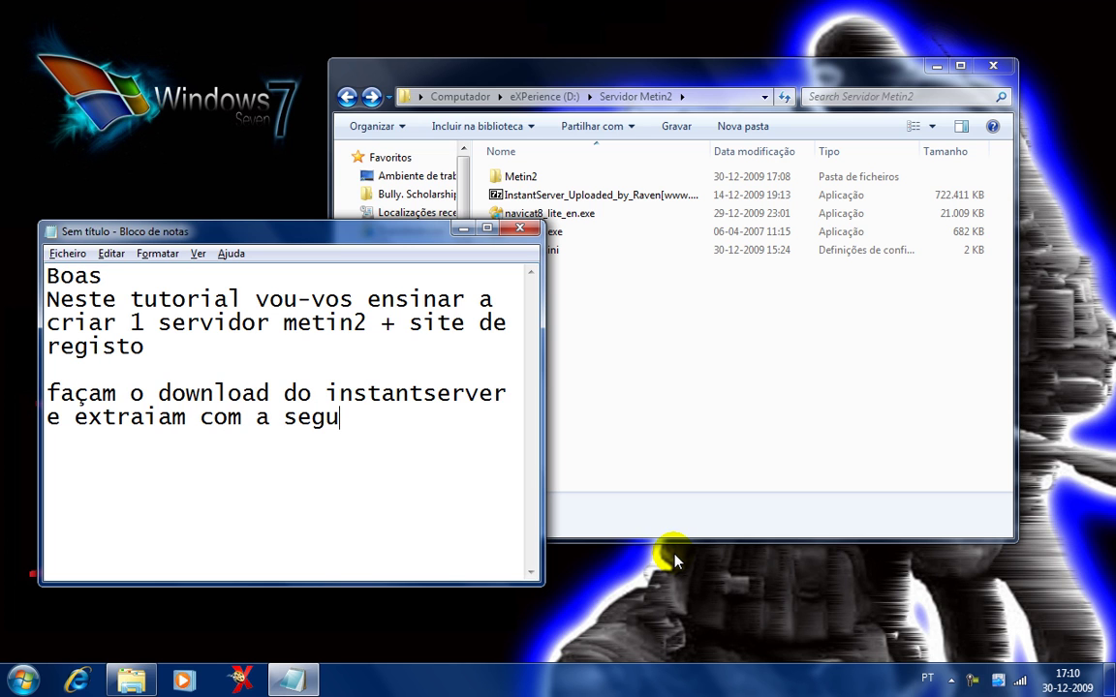
pyautogui.write('inte passwo')
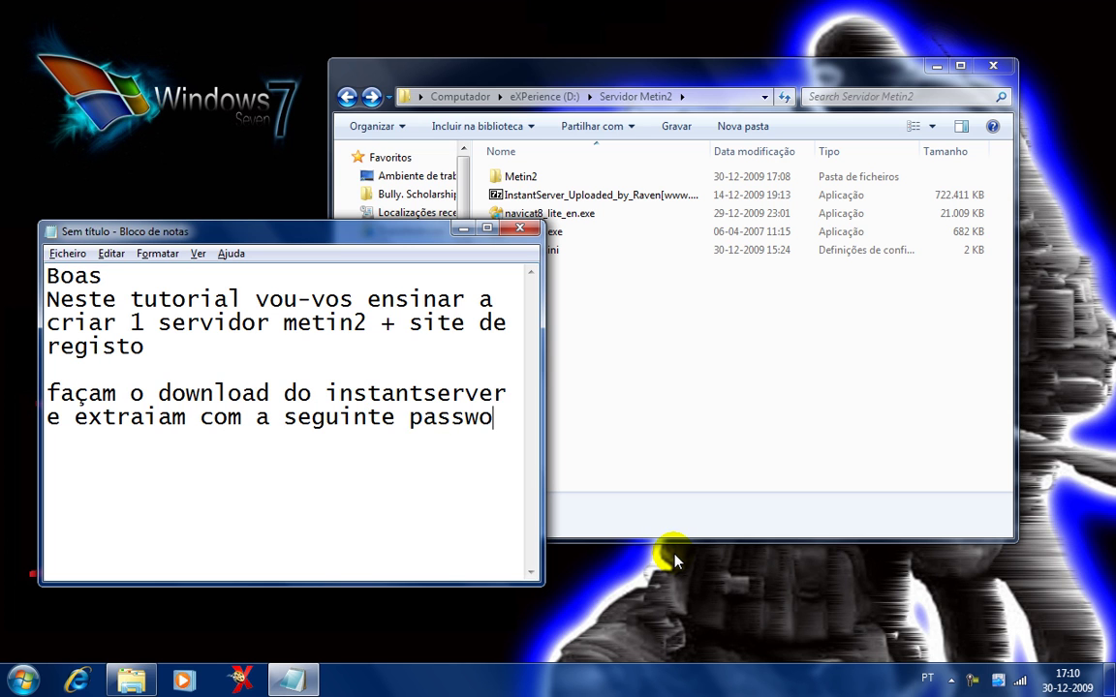
pyautogui.write('rd:')
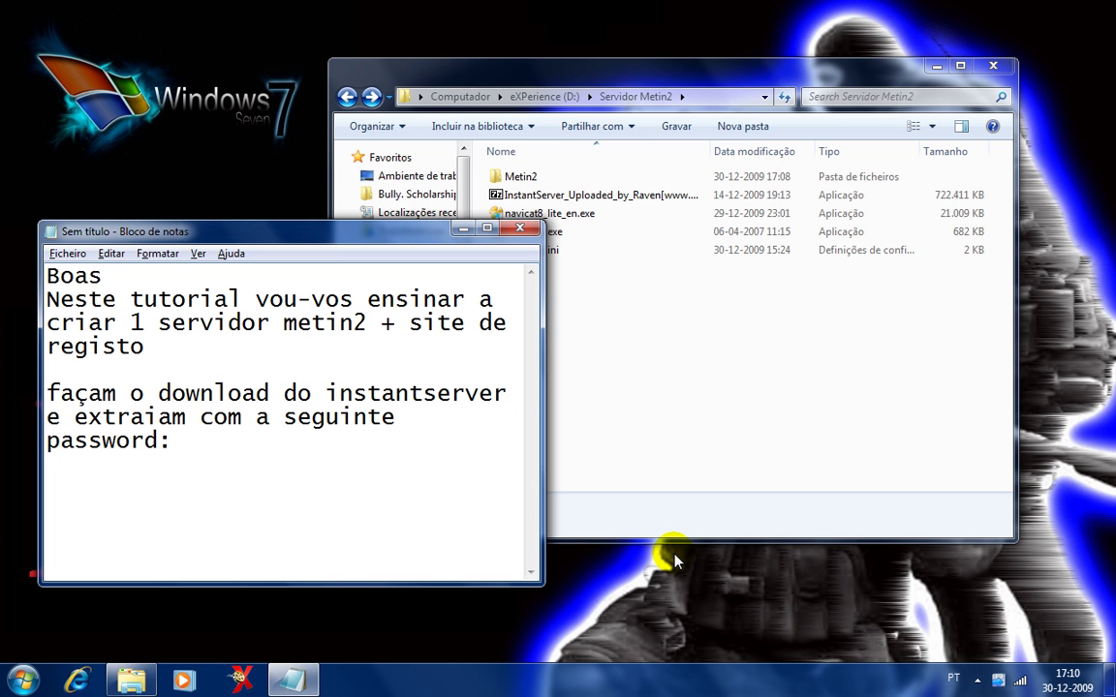
pyautogui.write(' mkc')
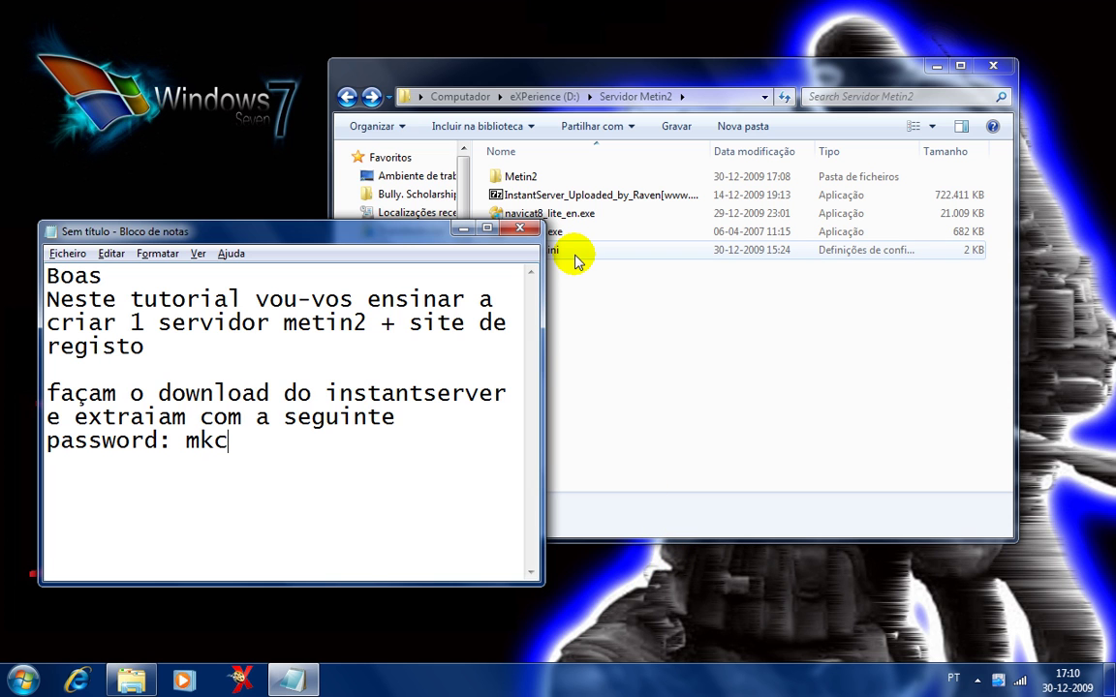
pyautogui.press('BackSpace')
pyautogui.press('BackSpace')
pyautogui.write('cncc.com')
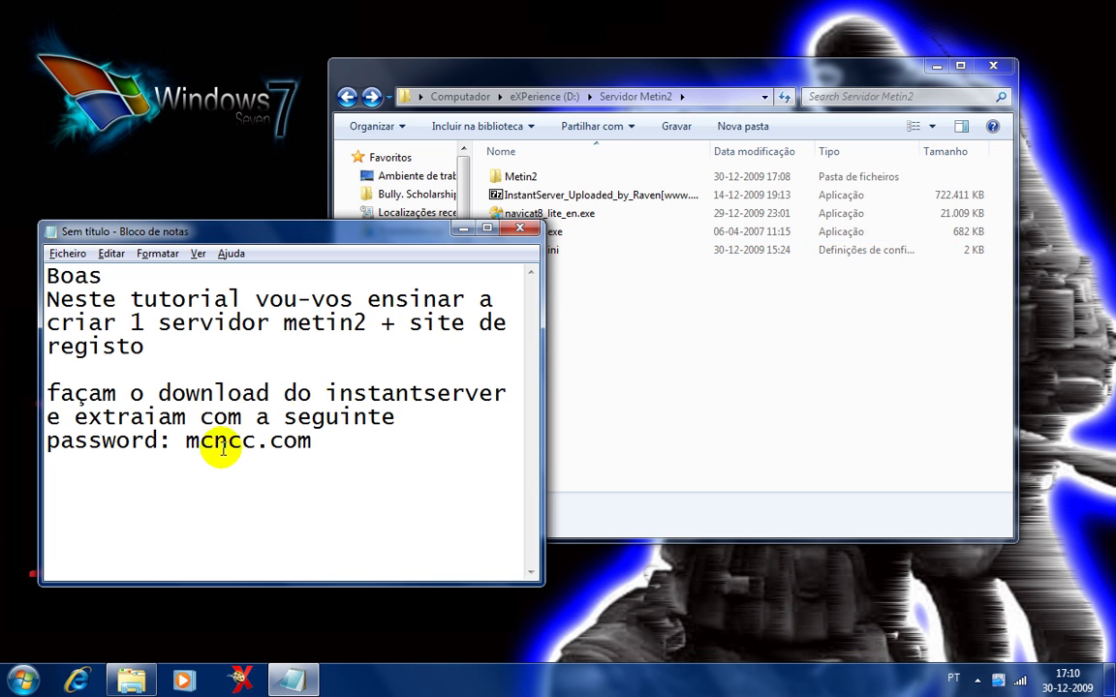
pyautogui.doubleClick(190, 447)
# Extract the InstantServer .7z with the pasted password and select the new Mc倚天2完整版 folder's name.
pyautogui.doubleClick(564, 197)
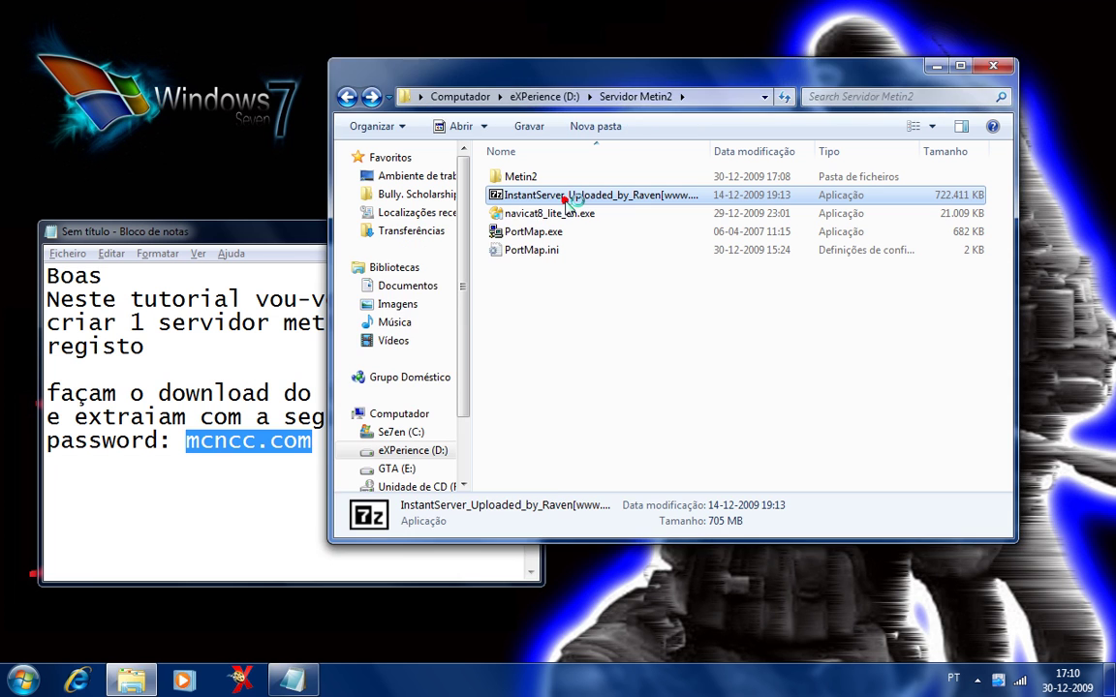
pyautogui.press('Return')
pyautogui.hotkey('ctrl', 'v')
pyautogui.press('Return')
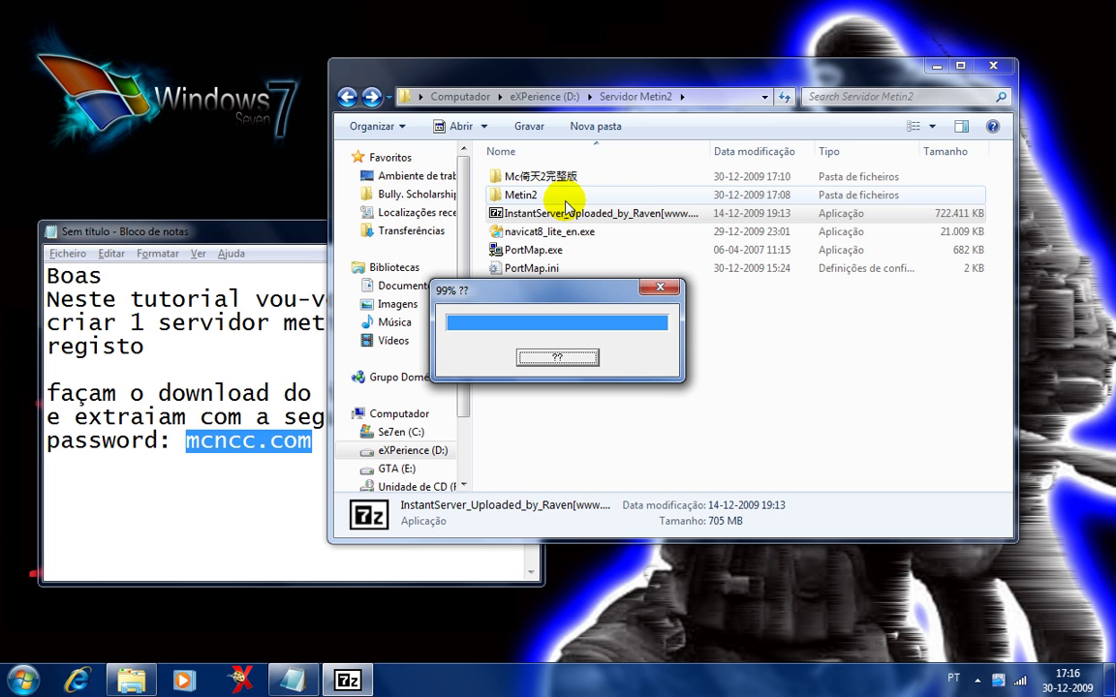
pyautogui.click(521, 178)
pyautogui.click(522, 178)
pyautogui.hotkey('ctrl', 'c')
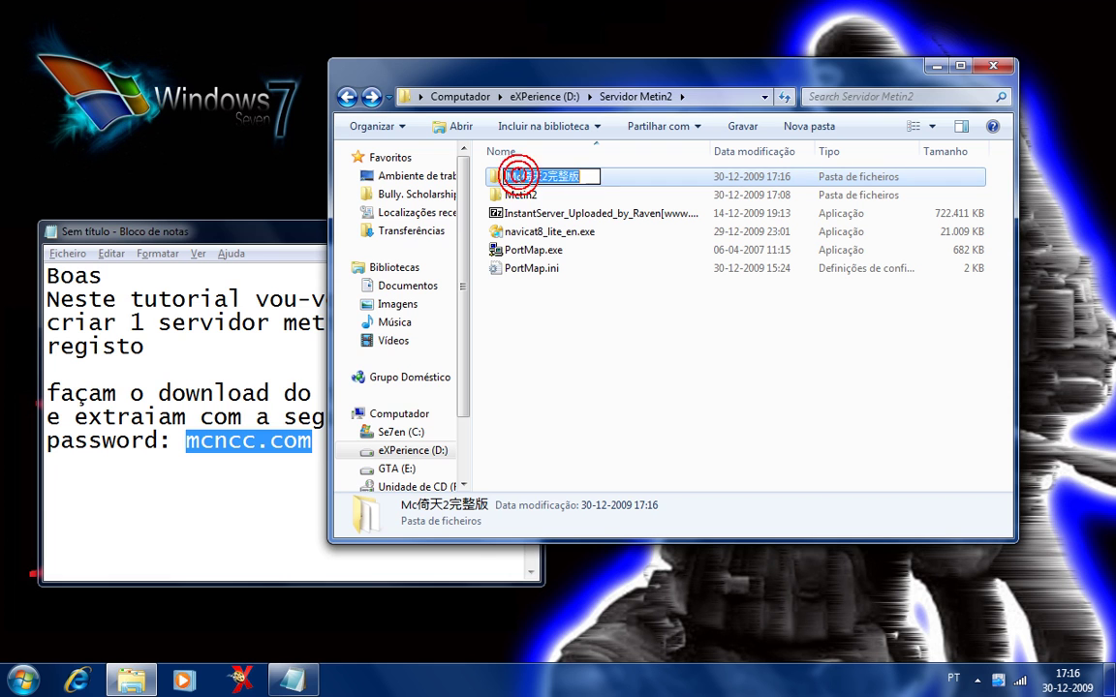
pyautogui.click(281, 450)
# Add a note to rename the Mc倚天2完整版 folder to any name.
pyautogui.press('Return')
pyautogui.press('Return')
pyautogui.write('de')
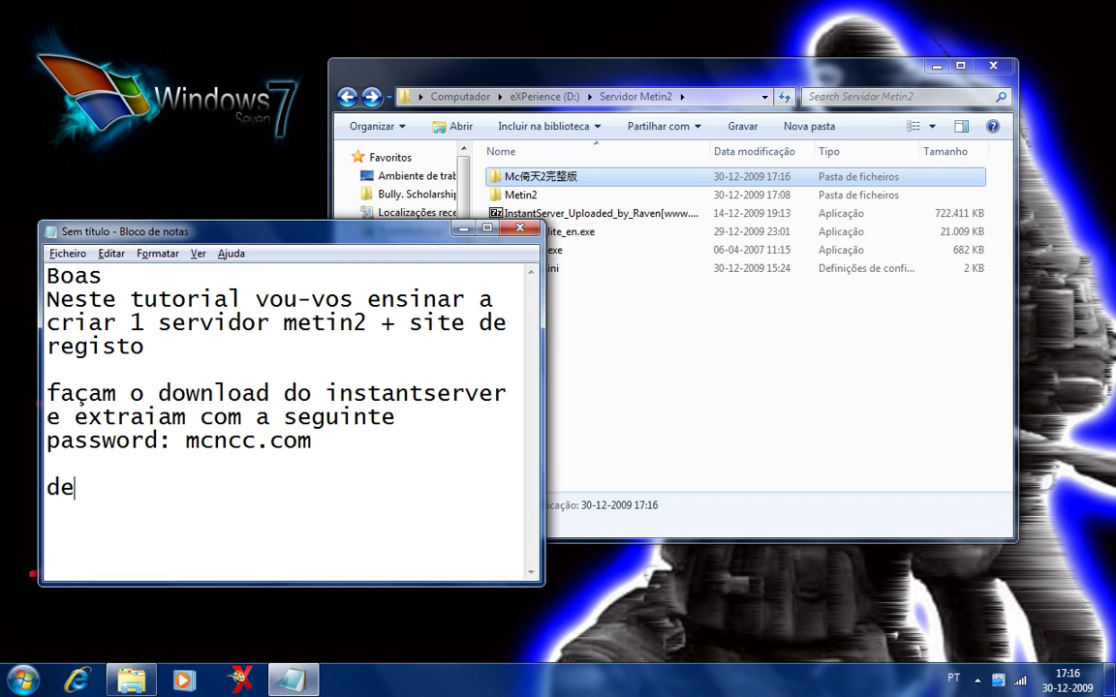
pyautogui.write('pois mudar o nome ')
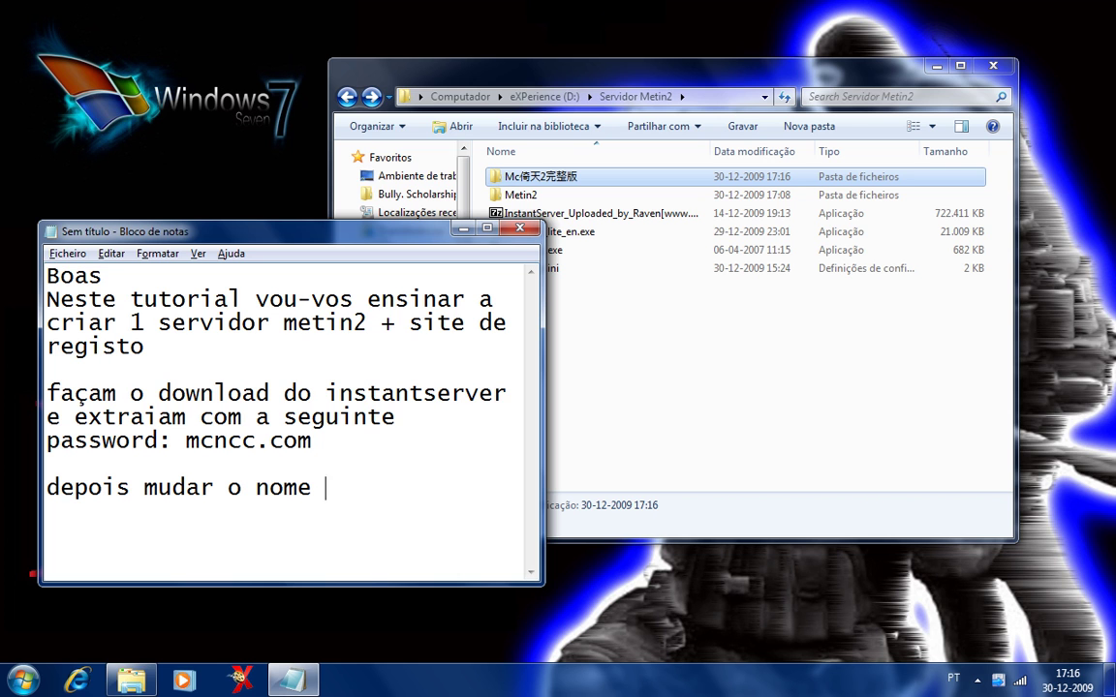
pyautogui.write('da pasta de')
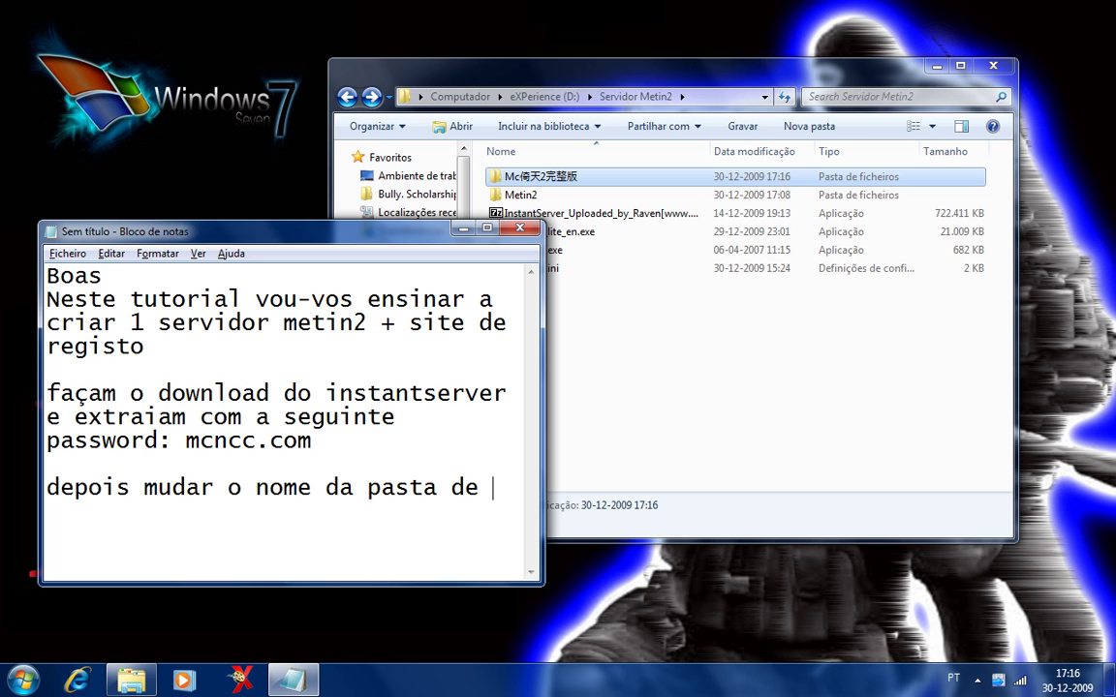
pyautogui.hotkey('ctrl', 'v')
pyautogui.write('para ')
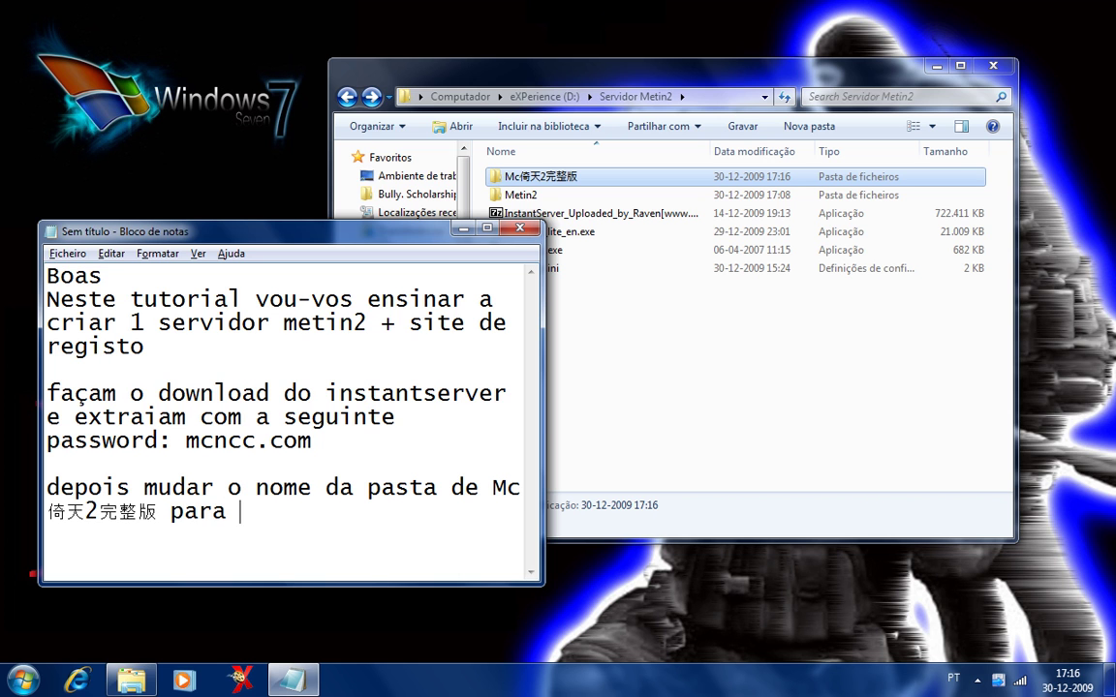
pyautogui.write('um coualquer')
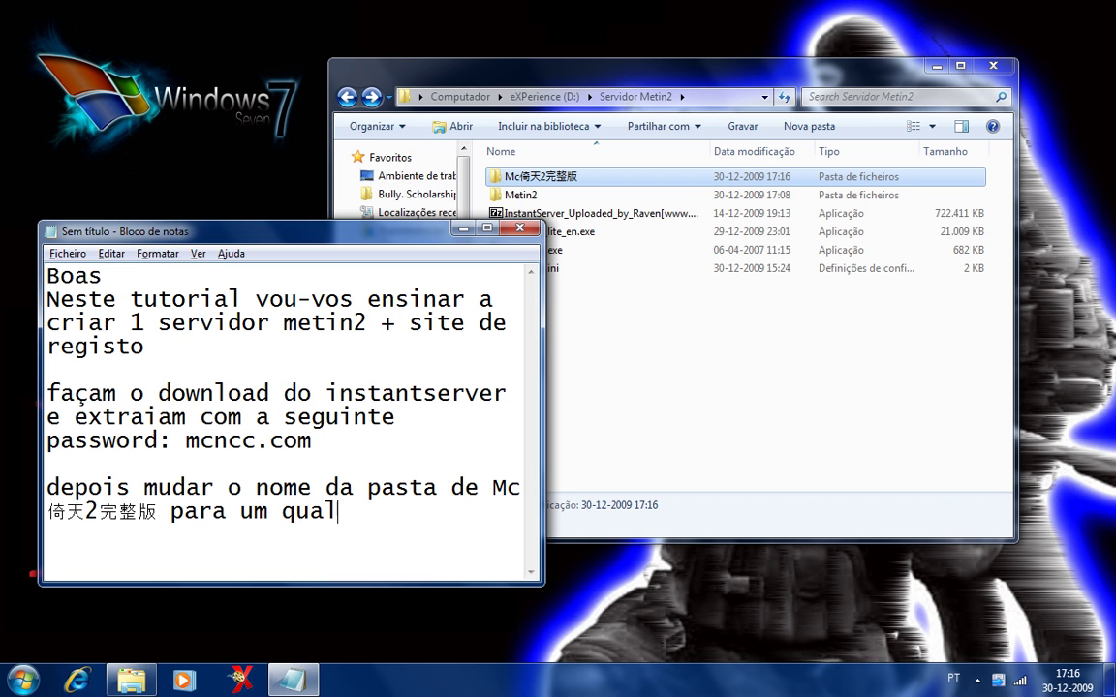
# Rename the extracted Mc倚天2完整版 folder to Servidor.
pyautogui.click(528, 184)
pyautogui.click(530, 180)
pyautogui.write('Servidor')
pyautogui.press('Return')
# Open Servidor and extract ha_VirtualPC2007SP1_setup.7z here, making its name copyable.
pyautogui.doubleClick(571, 195)
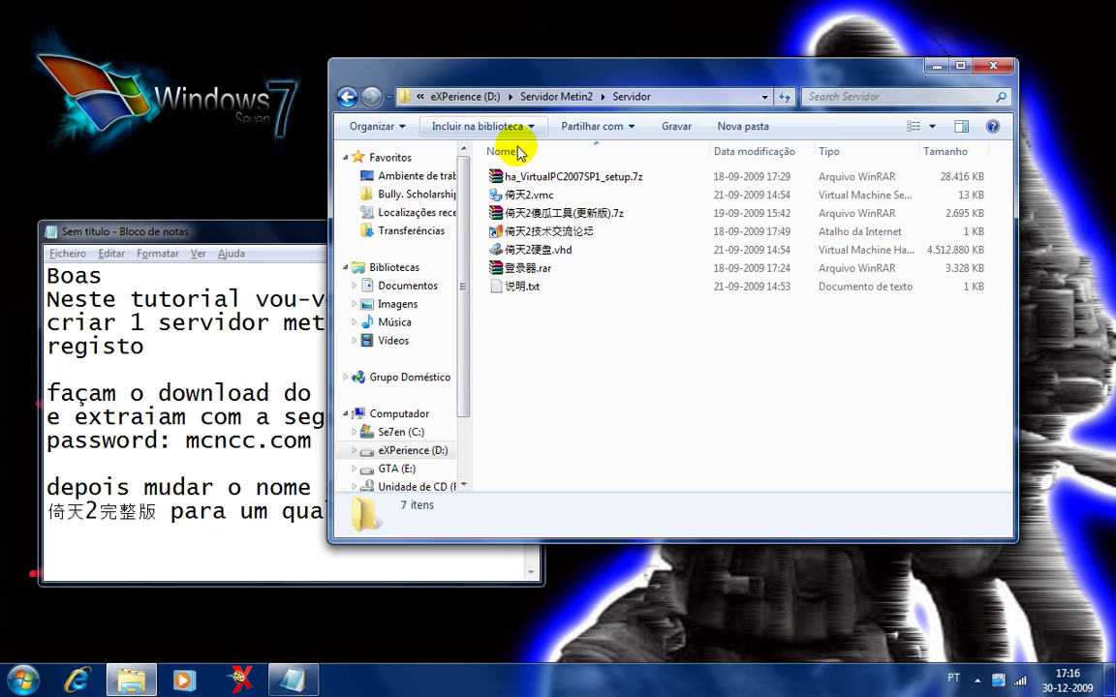
pyautogui.rightClick(523, 178)
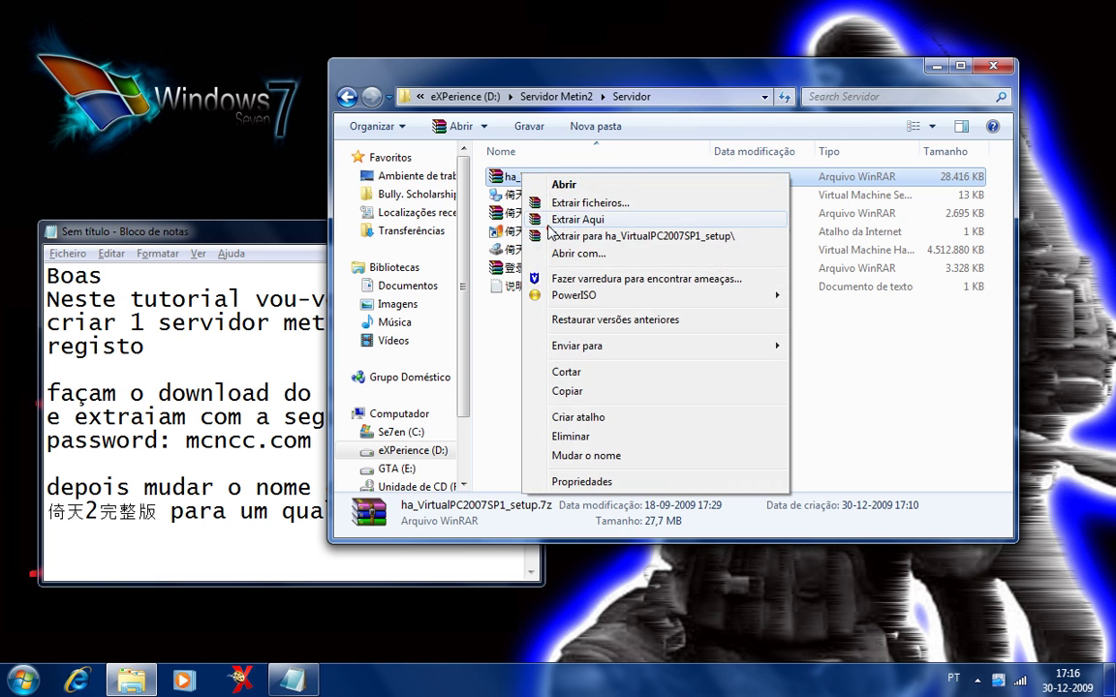
pyautogui.click(548, 221)
pyautogui.click(525, 177)
pyautogui.hotkey('ctrl', 'c')
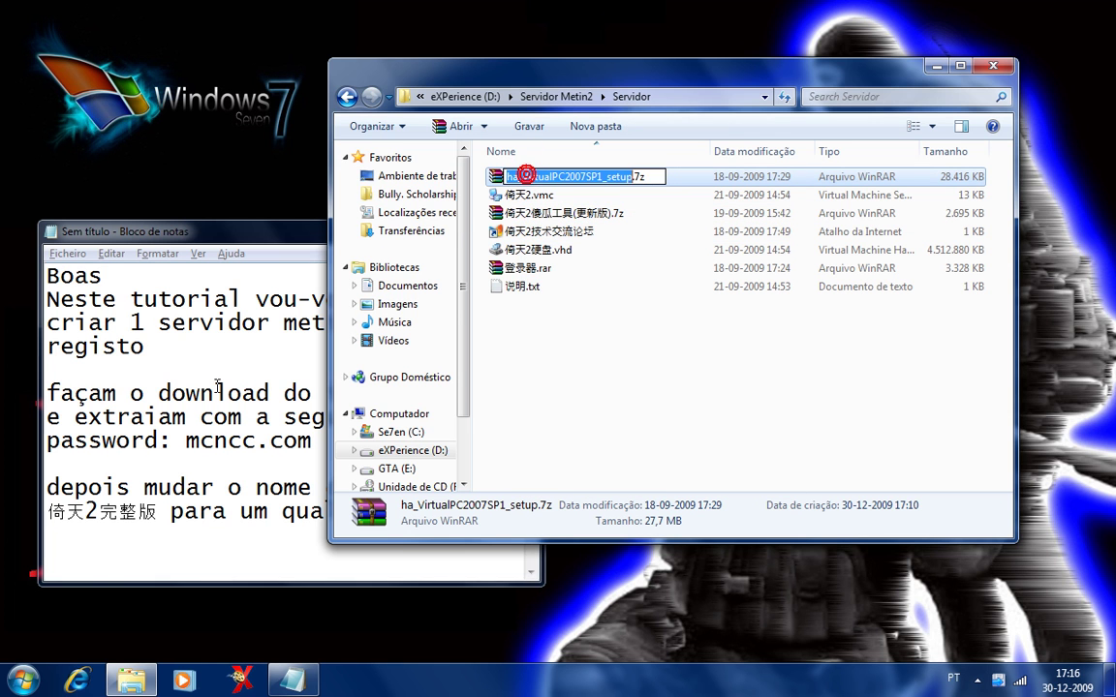
# Note 'extrair o ha_VirtualPC2007SP1_setup e instalar o VirtualPC' while the archive extracts.
pyautogui.click(264, 528)
pyautogui.write('exttra')
pyautogui.press('BackSpace')
pyautogui.press('BackSpace')
pyautogui.write('air o')
pyautogui.hotkey('ctrl', 'v')
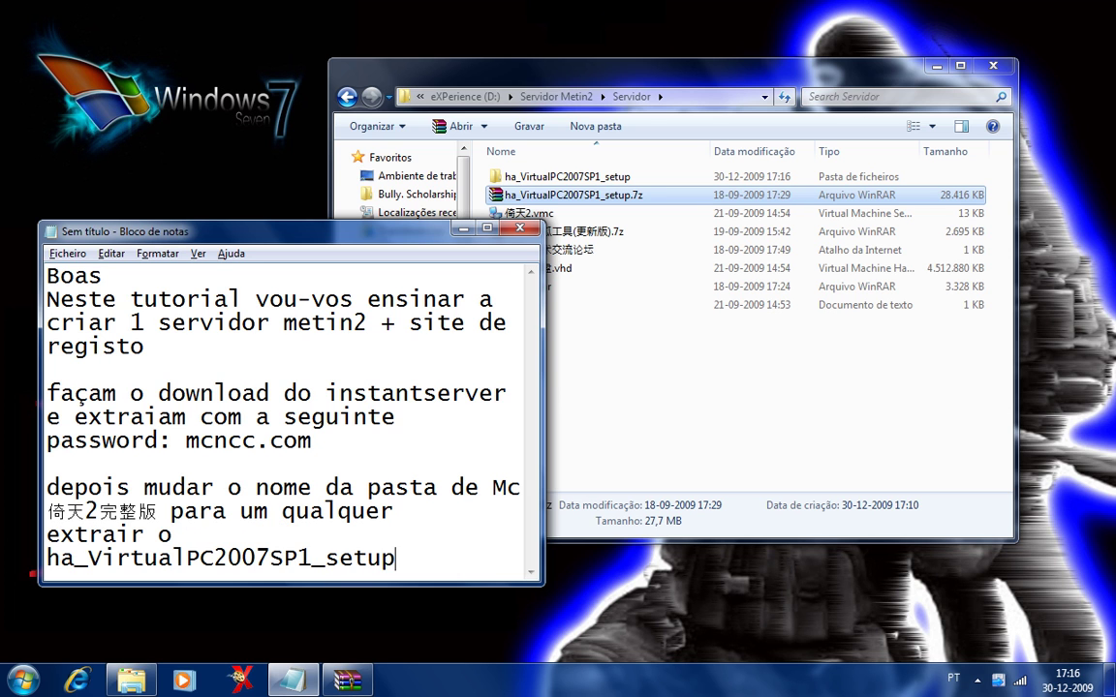
pyautogui.write('e instala')
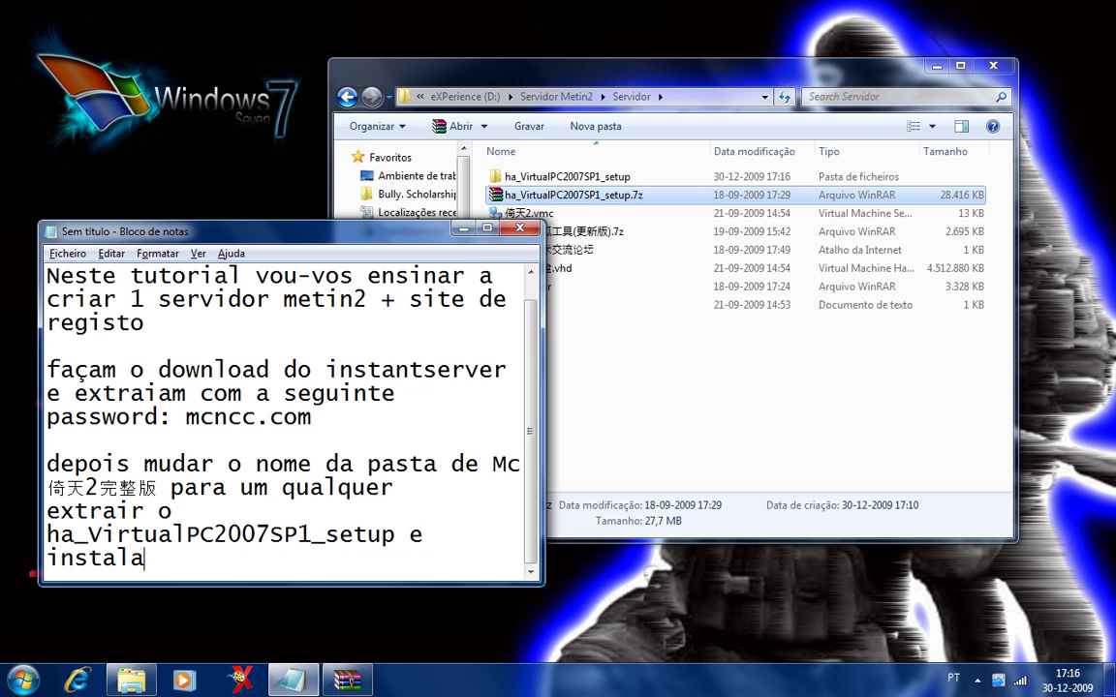
pyautogui.write('r o Virtu')
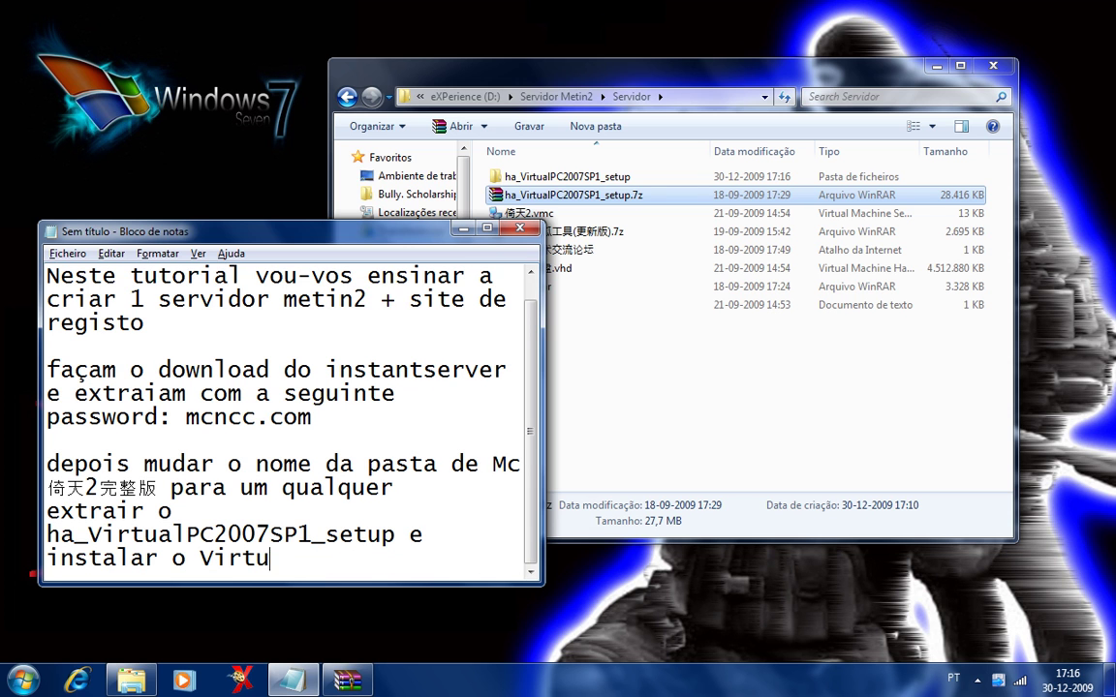
pyautogui.write('alPC')
pyautogui.hotkey('alt', 'Tab')
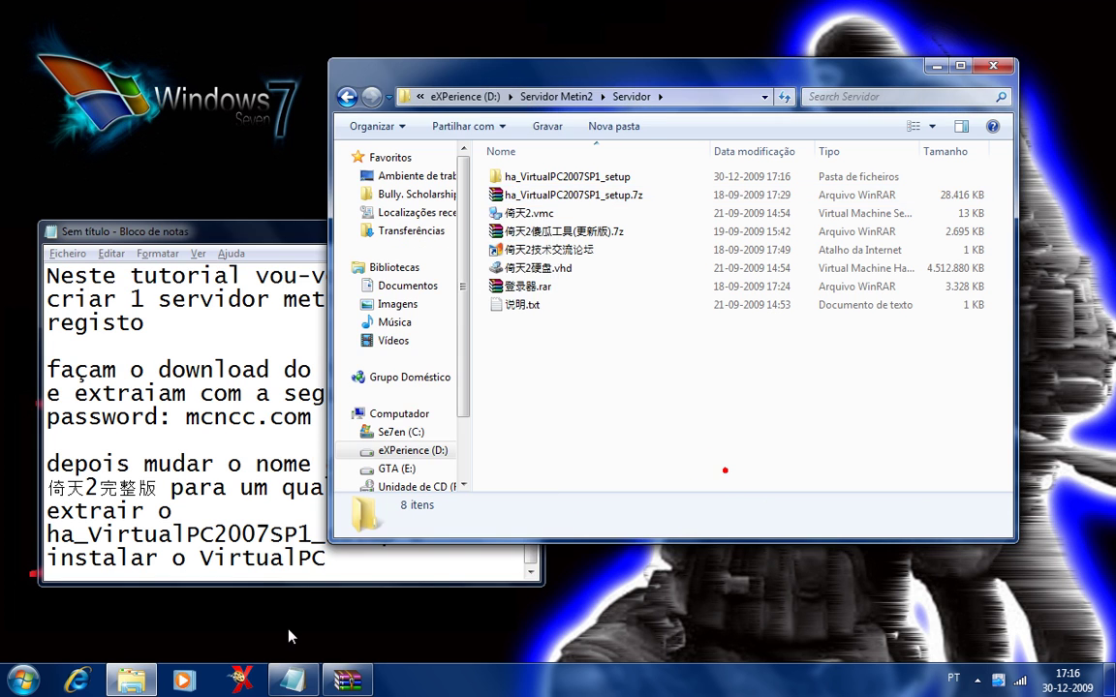
pyautogui.hotkey('alt', 'Tab')
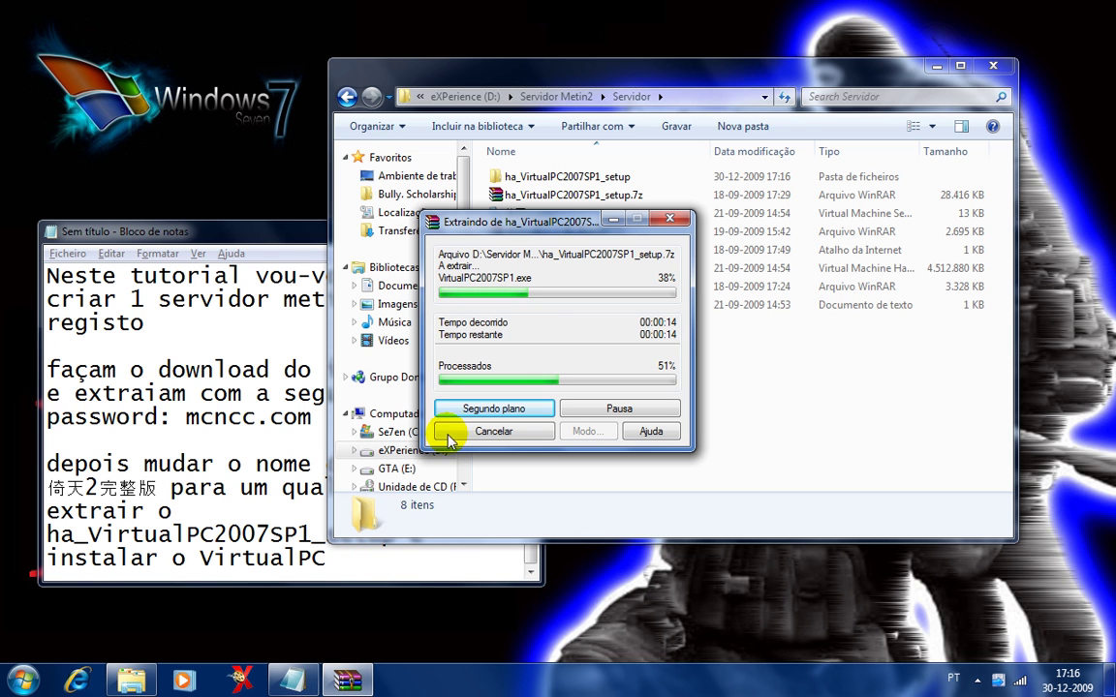
# Replace 'VirtualPC' in the note with the installer name VirtualPC2007SP1 copied from the extracted folder.
pyautogui.click(508, 177)
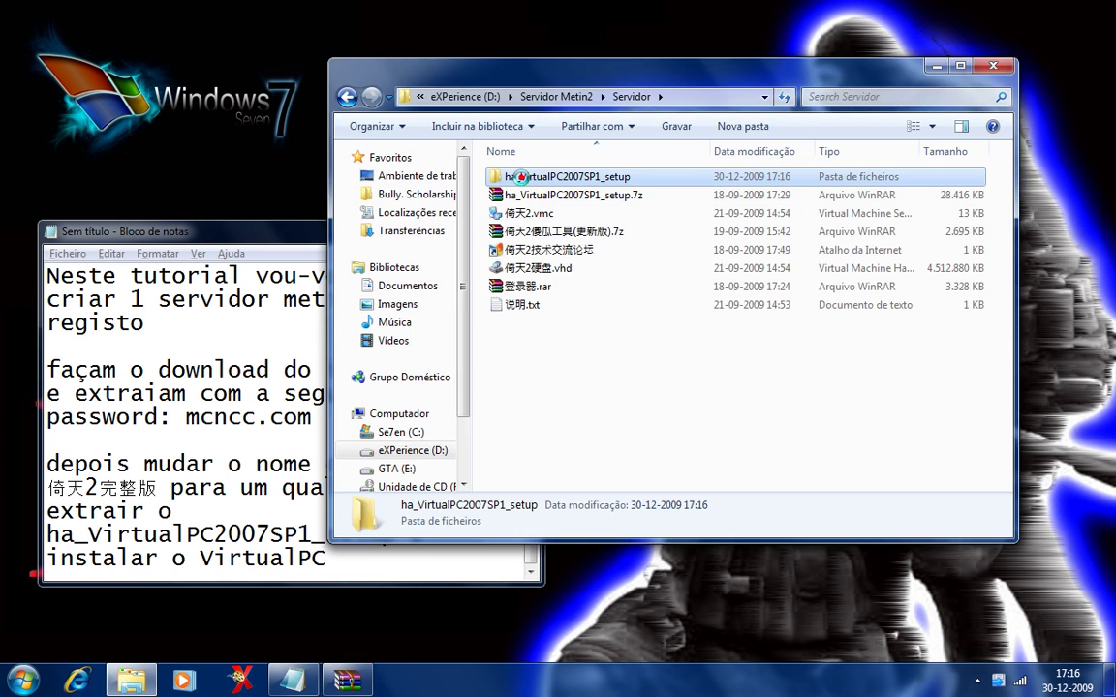
pyautogui.doubleClick(513, 177)
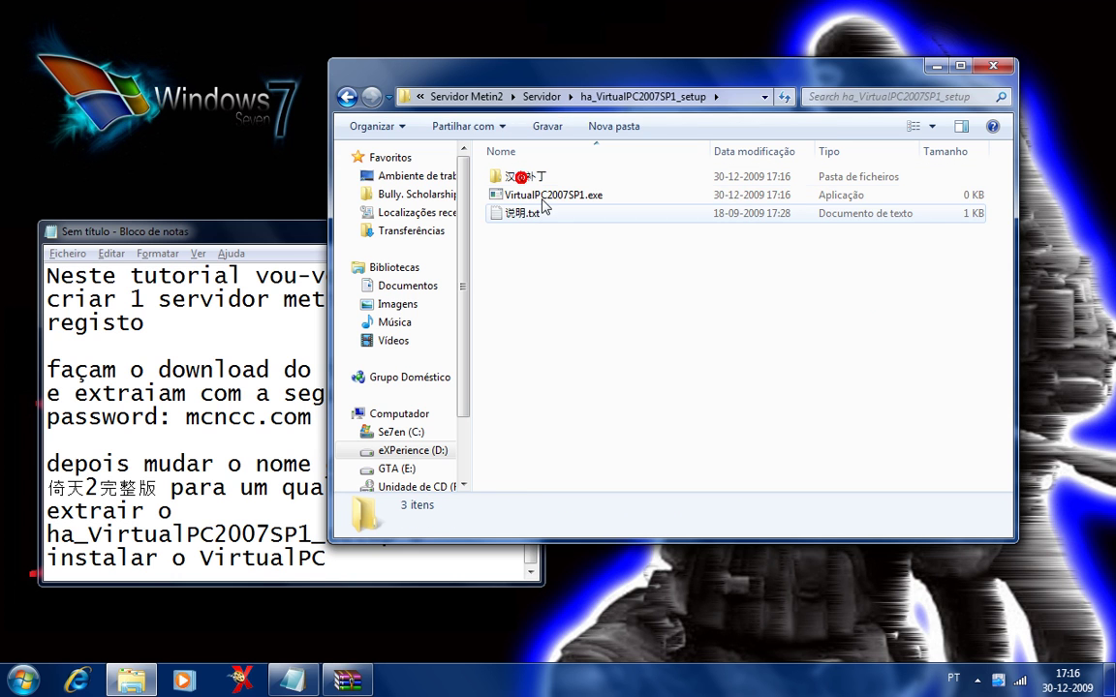
pyautogui.click(570, 197)
pyautogui.click(575, 198)
pyautogui.hotkey('ctrl', 'c')
pyautogui.click(205, 565)
pyautogui.doubleClick(205, 564)
pyautogui.hotkey('ctrl', 'v')
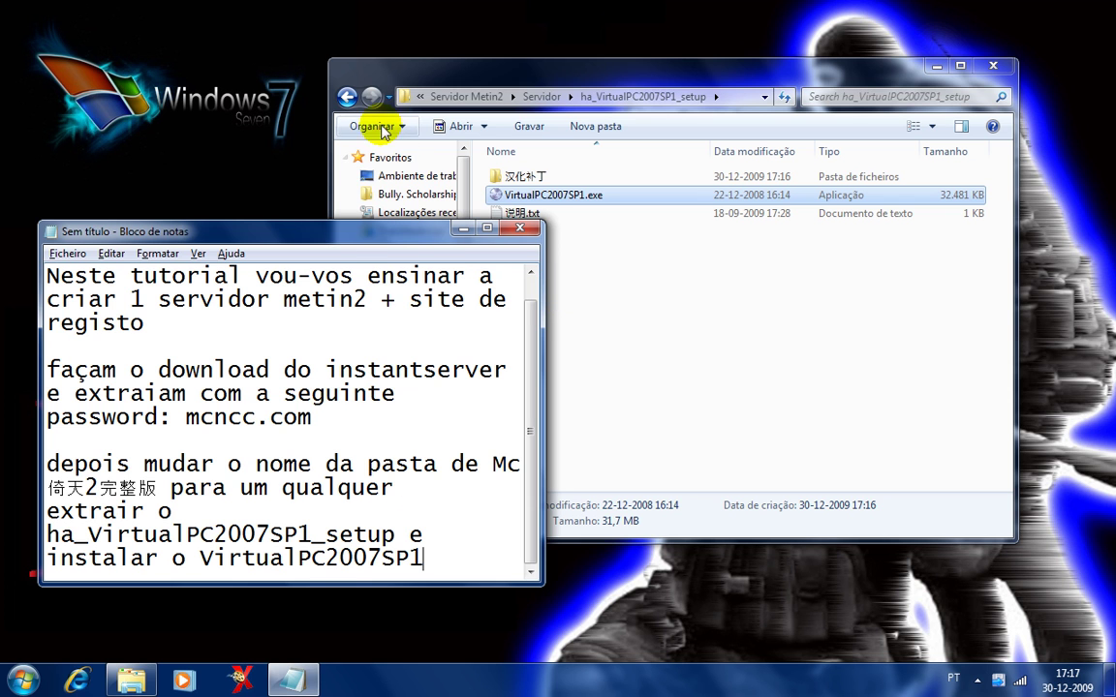
pyautogui.click(347, 97)
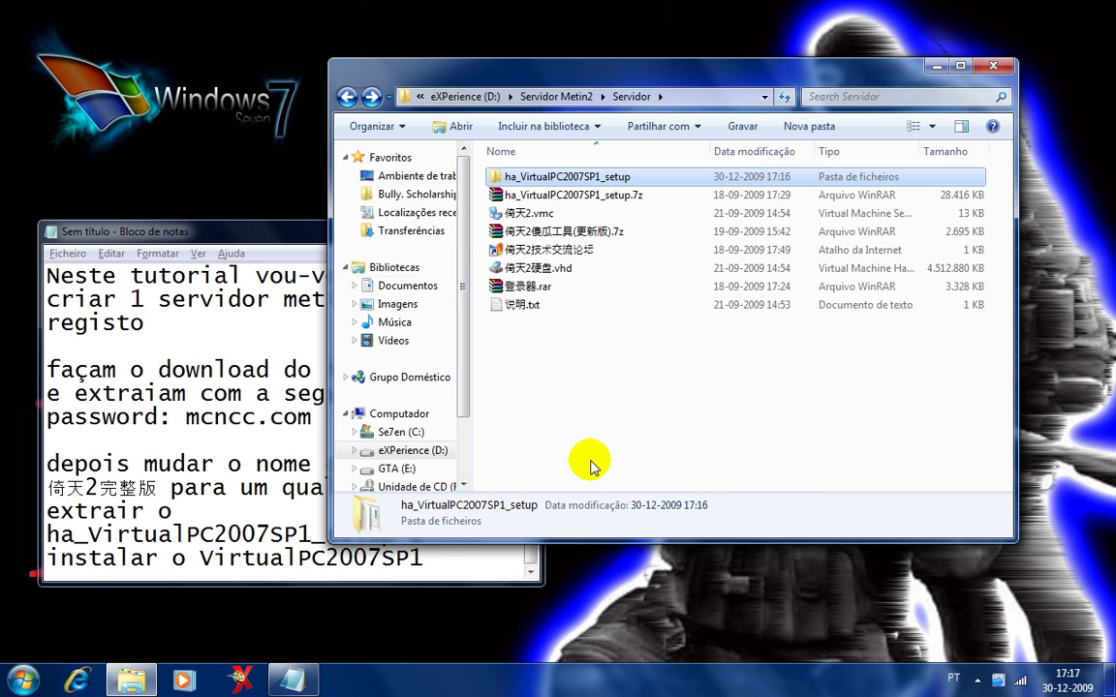
# Begin a note 'depois mudar o nome do 倚天2 e' using the settings file's copied name.
pyautogui.click(543, 213)
pyautogui.rightClick(533, 213)
pyautogui.click(528, 213)
pyautogui.click(524, 214)
pyautogui.hotkey('alt', 'Tab')
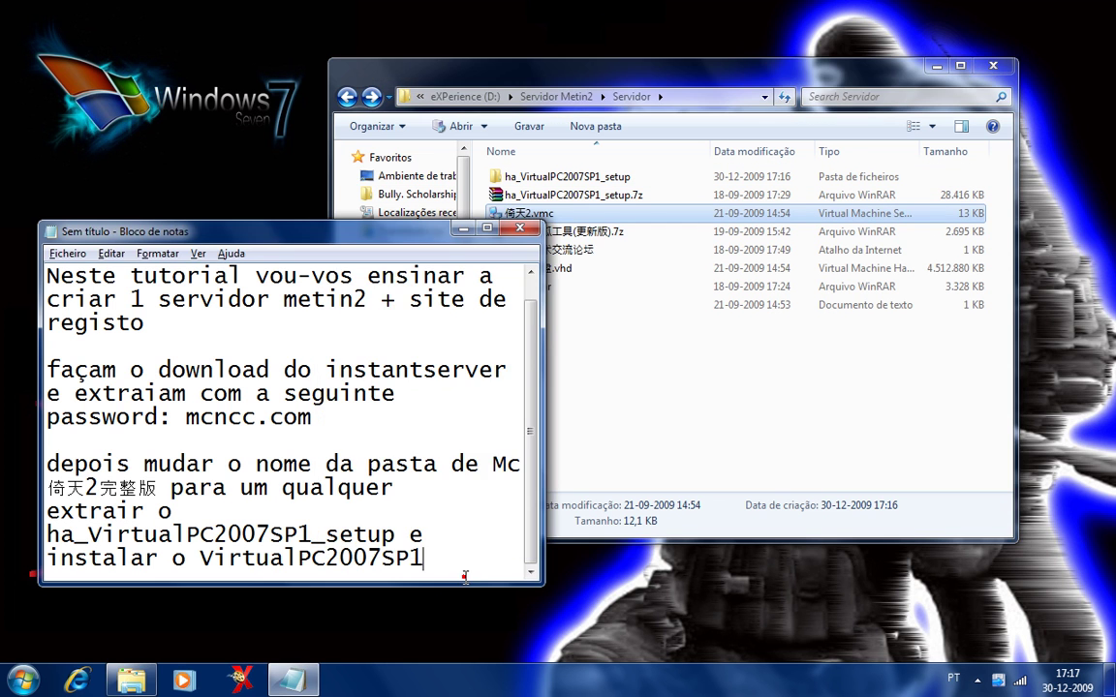
pyautogui.press('Return')
pyautogui.press('Return')
pyautogui.write('dep')
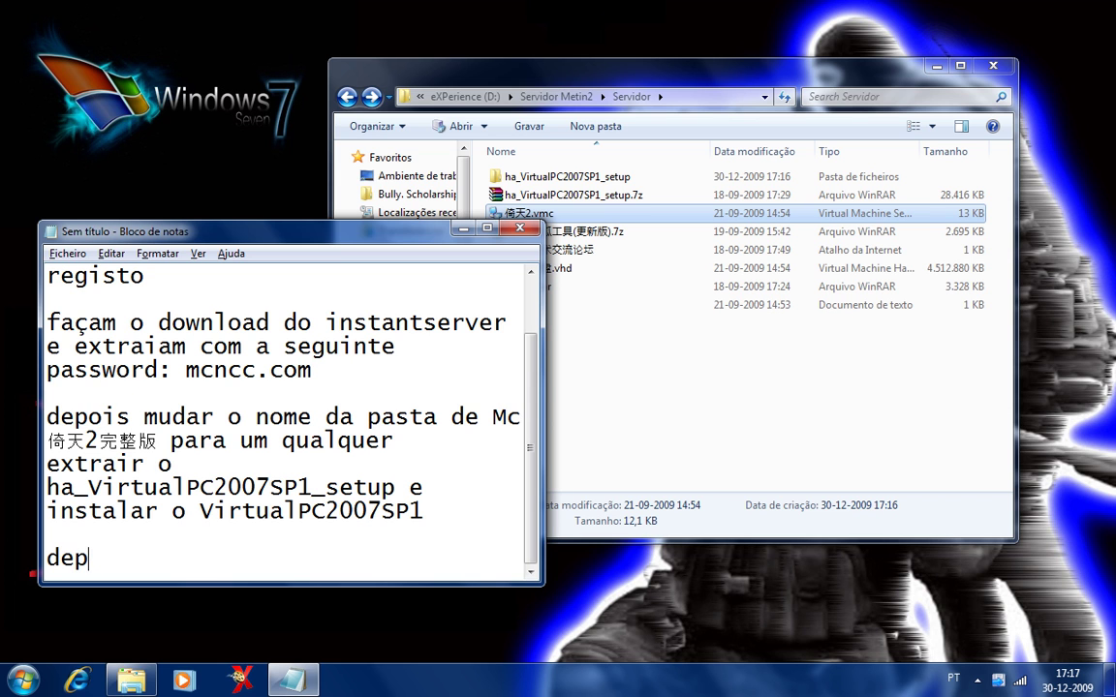
pyautogui.write('ois p')
pyautogui.press('BackSpace')
pyautogui.write('mudar')
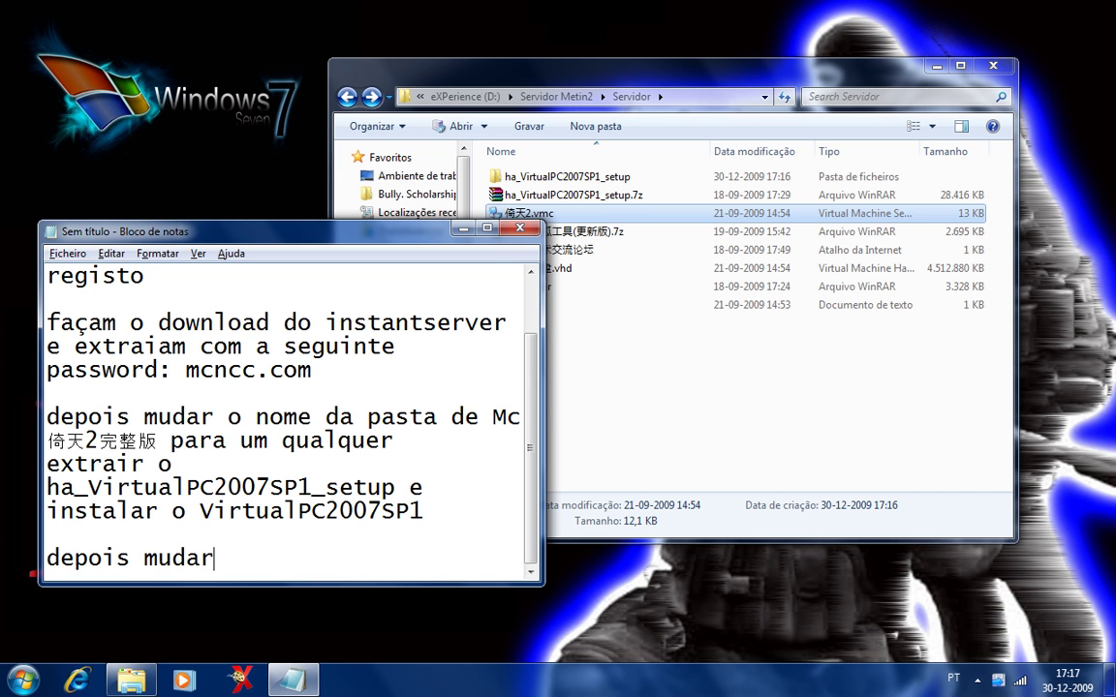
pyautogui.write(' o nome do')
pyautogui.hotkey('ctrl', 'v')
pyautogui.write('e d')
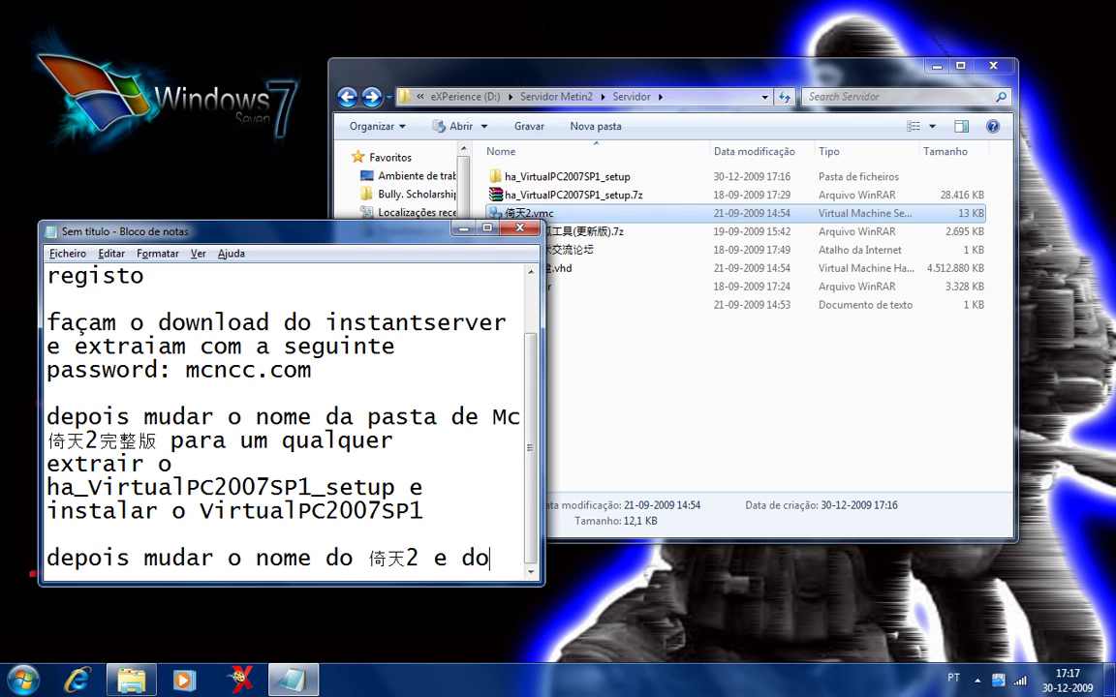
# Finish the note with the 倚天2硬盘 disk name and 'para Mt2', then copy Mt2.
pyautogui.click(549, 269)
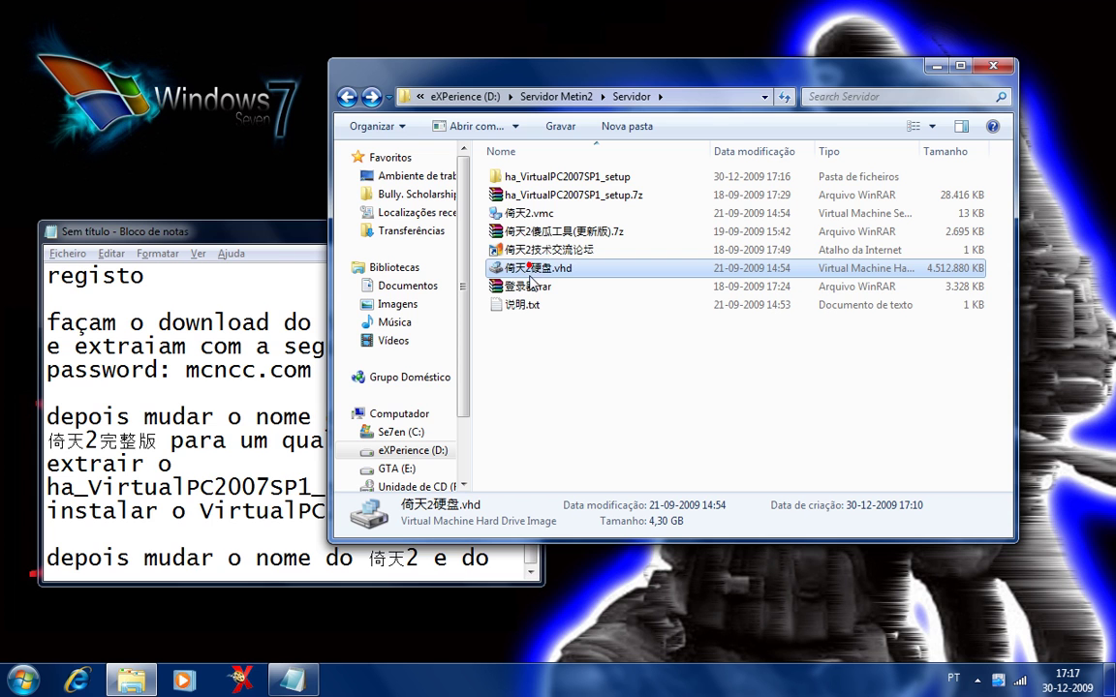
pyautogui.press('F2')
pyautogui.hotkey('ctrl', 'c')
pyautogui.click(507, 560)
pyautogui.hotkey('ctrl', 'v')
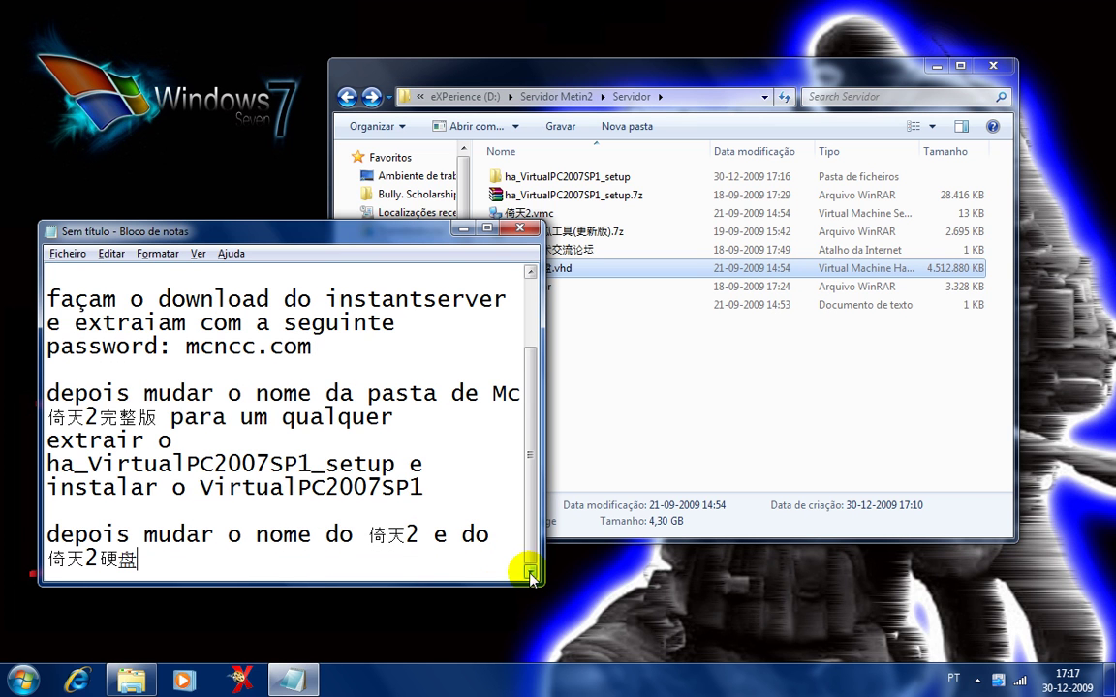
pyautogui.write('para Mt2')
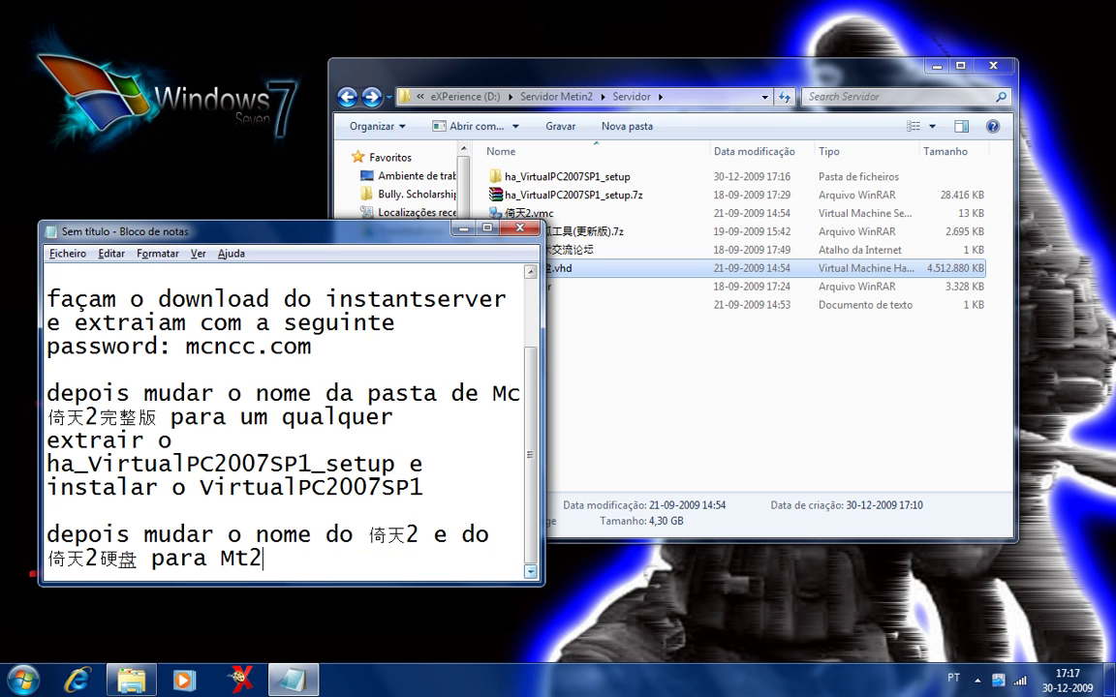
pyautogui.moveTo(250, 559); pyautogui.dragTo(530, 573)
pyautogui.hotkey('shift', 'Left')
pyautogui.hotkey('shift', 'Left')
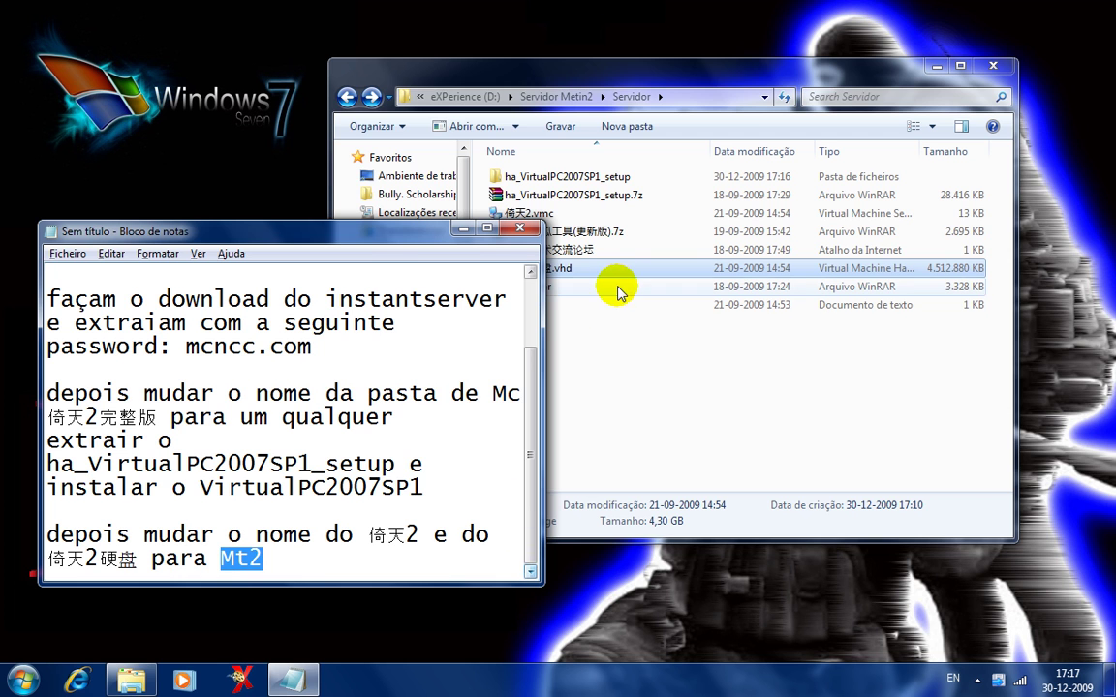
# Rename 倚天2.vmc and 倚天2硬盘.vhd to Mt2.vmc and Mt2.vhd.
pyautogui.click(518, 215)
pyautogui.press('F2')
pyautogui.hotkey('ctrl', 'v')
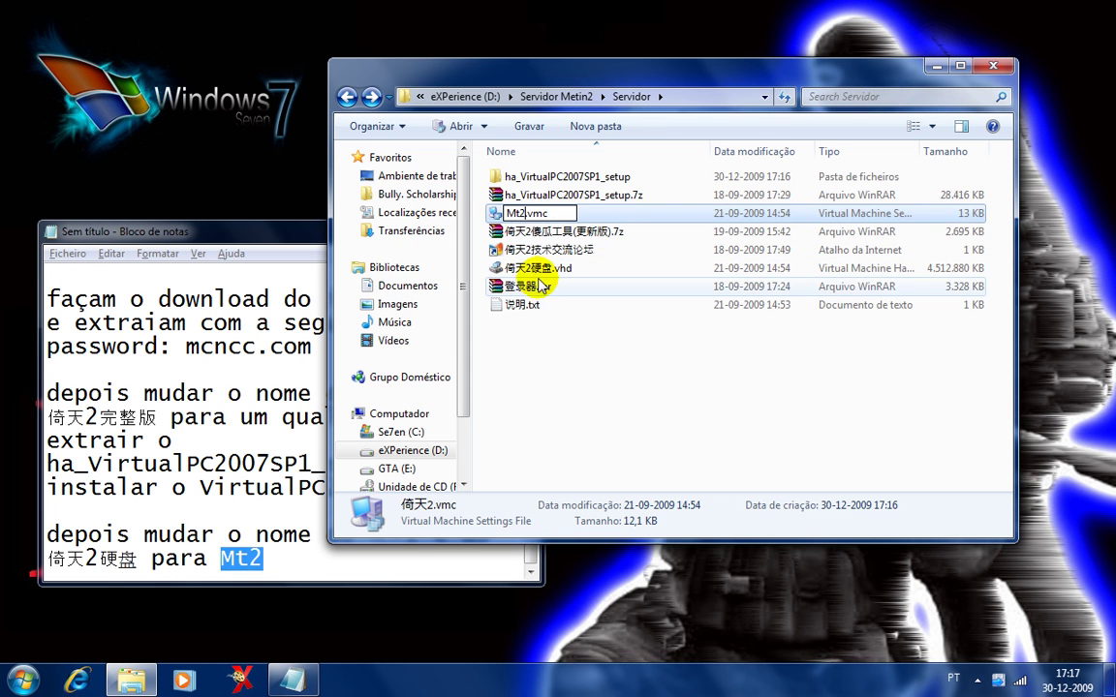
pyautogui.click(511, 270)
pyautogui.press('F2')
pyautogui.hotkey('ctrl', 'v')
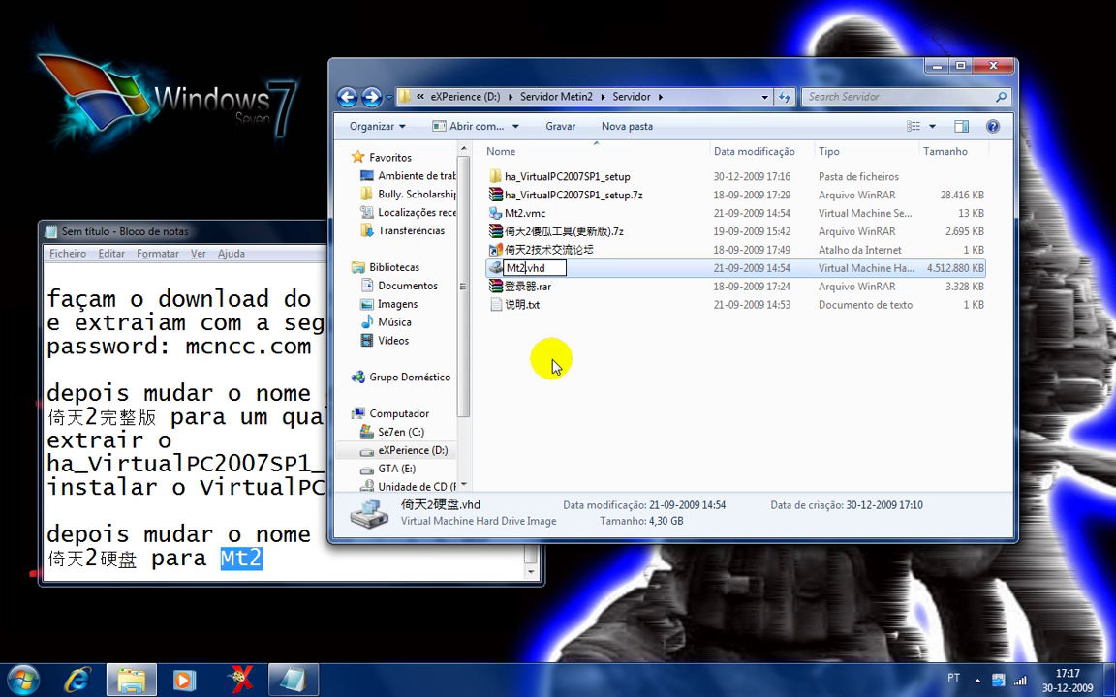
pyautogui.click(510, 354)
pyautogui.click(320, 550)
pyautogui.press('Return')
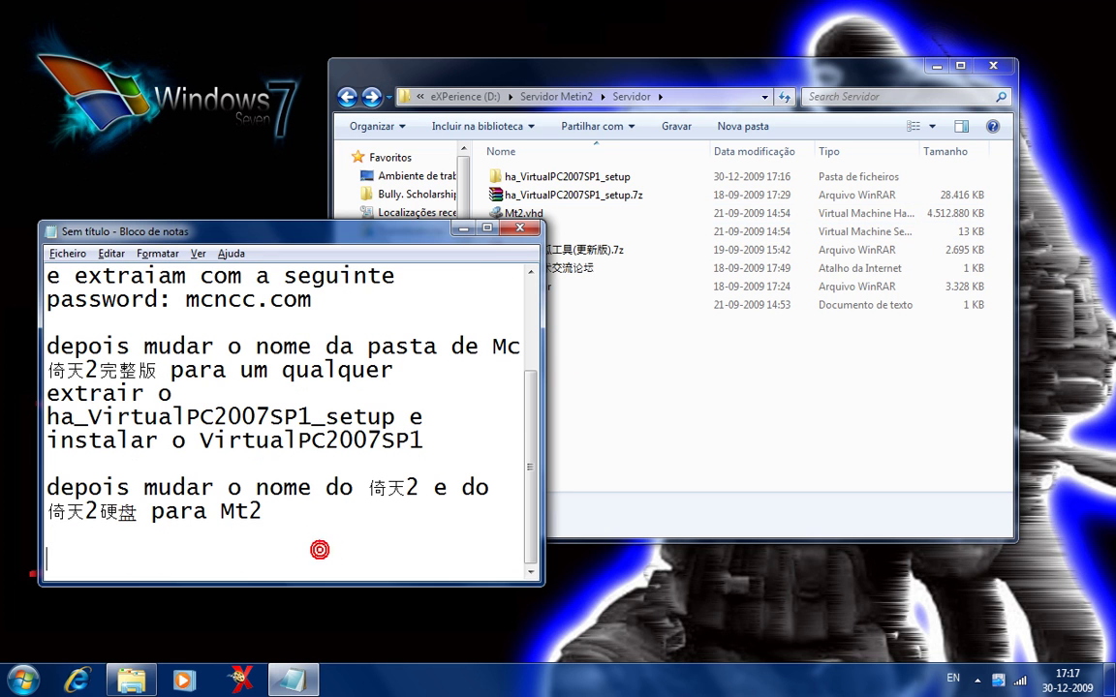
# Add the note 'depois abrir o Mt2.vmc com o bloco de notas'.
pyautogui.write('depp')
pyautogui.press('BackSpace')
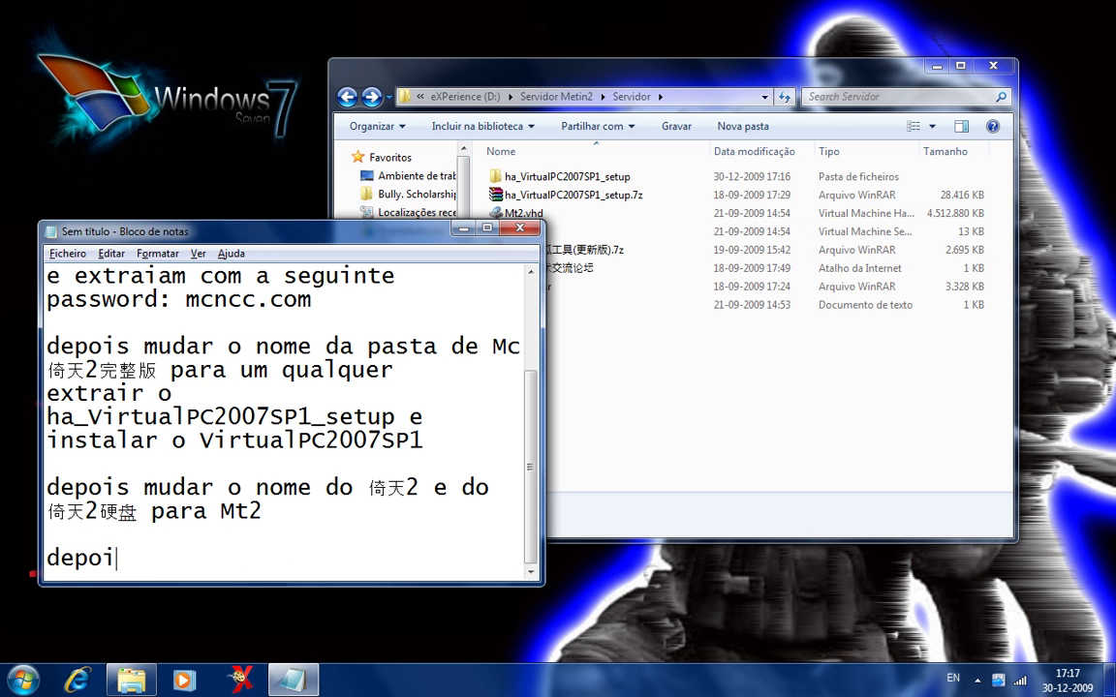
pyautogui.write('ois abrir o Mt2.cm')
pyautogui.press('BackSpace')
pyautogui.press('BackSpace')
pyautogui.write('v')
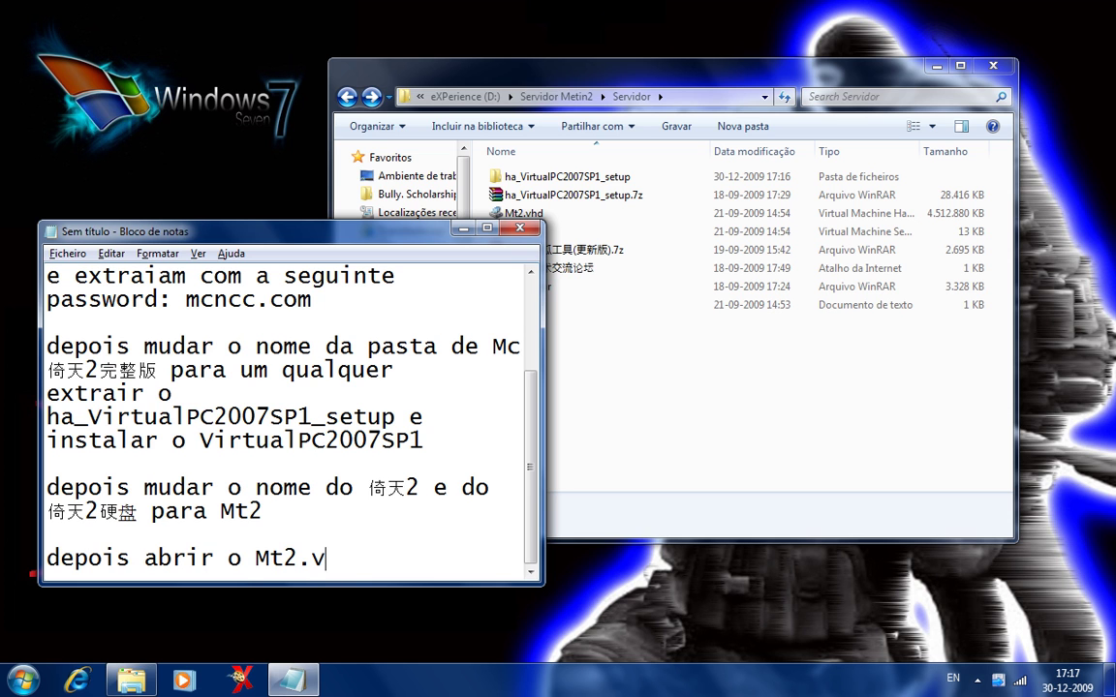
pyautogui.write('mc com ')
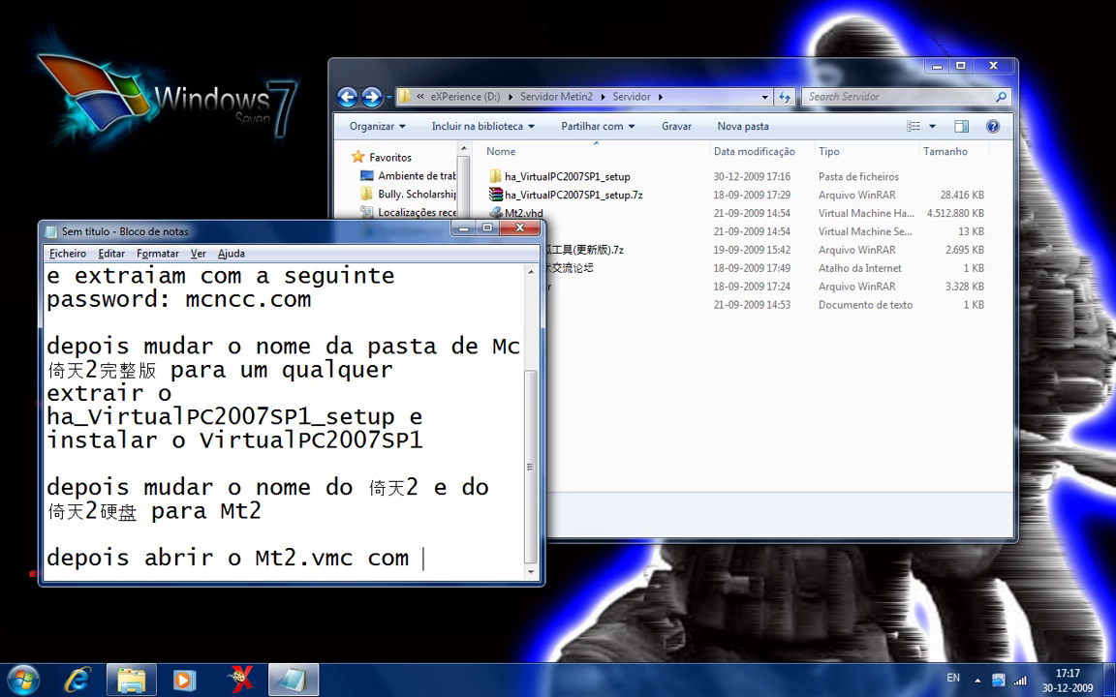
pyautogui.write('o bloco de notas')
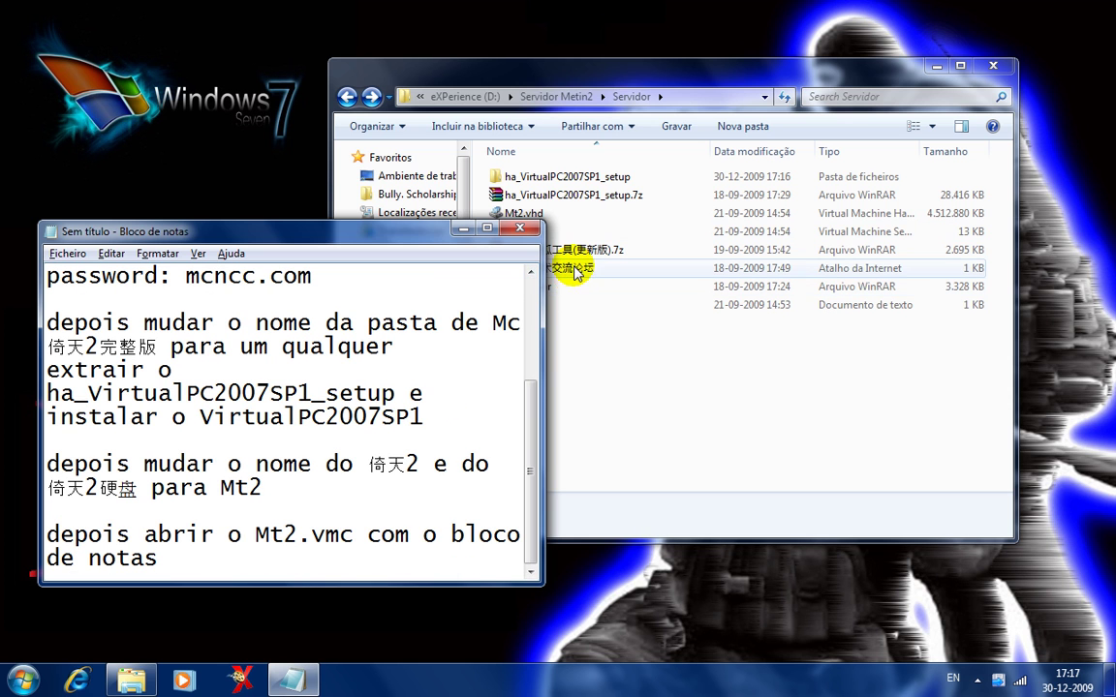
# Open Mt2.vmc with Bloco de notas and maximize its window.
pyautogui.rightClick(575, 287)
pyautogui.click(523, 230)
pyautogui.rightClick(523, 230)
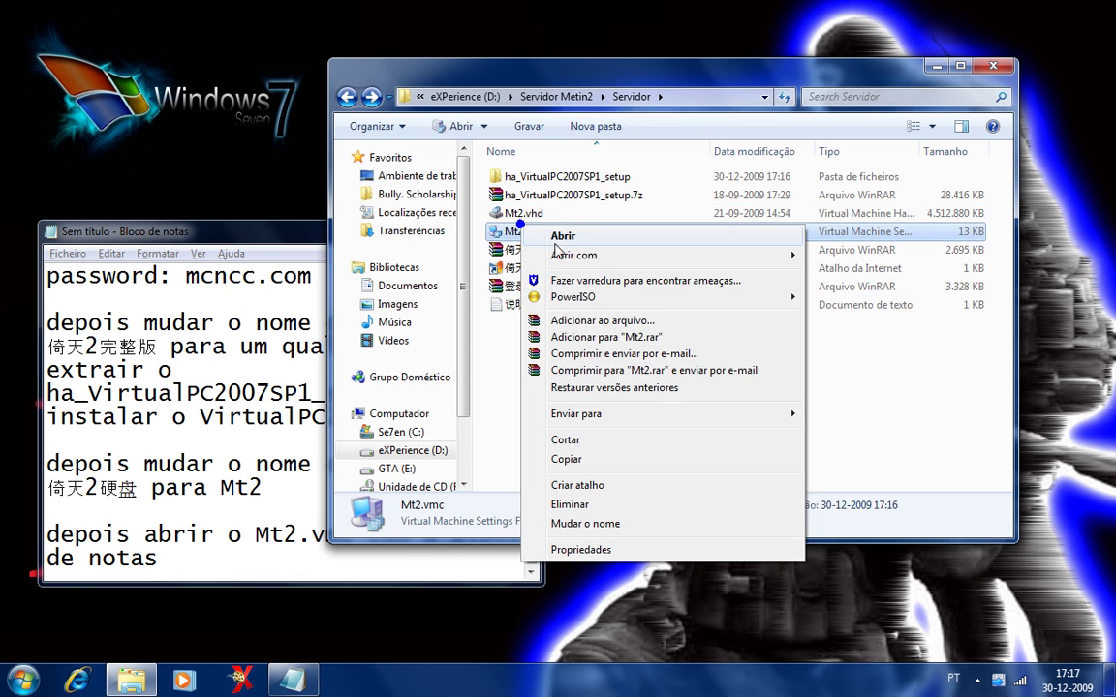
pyautogui.moveTo(581, 252)
pyautogui.click(859, 255)
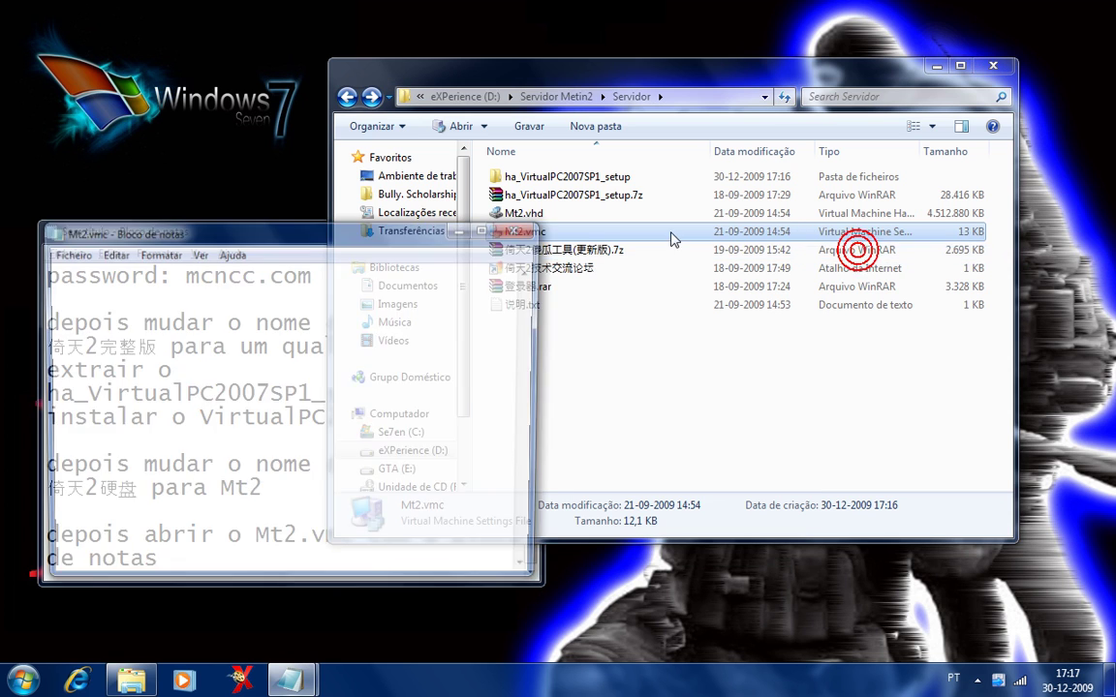
pyautogui.click(281, 237)
pyautogui.moveTo(281, 237); pyautogui.dragTo(869, 8)
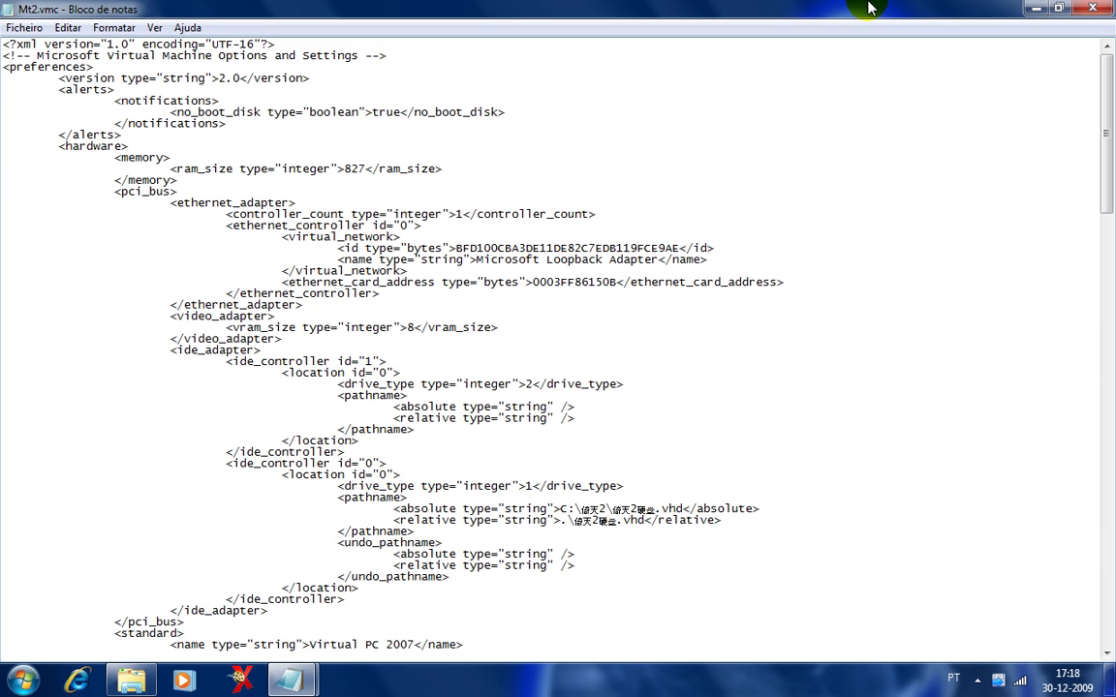
# Select the disk's <absolute type="string"> path tag in Mt2.vmc.
pyautogui.scroll(-18, 407, 436)
pyautogui.click(426, 436)
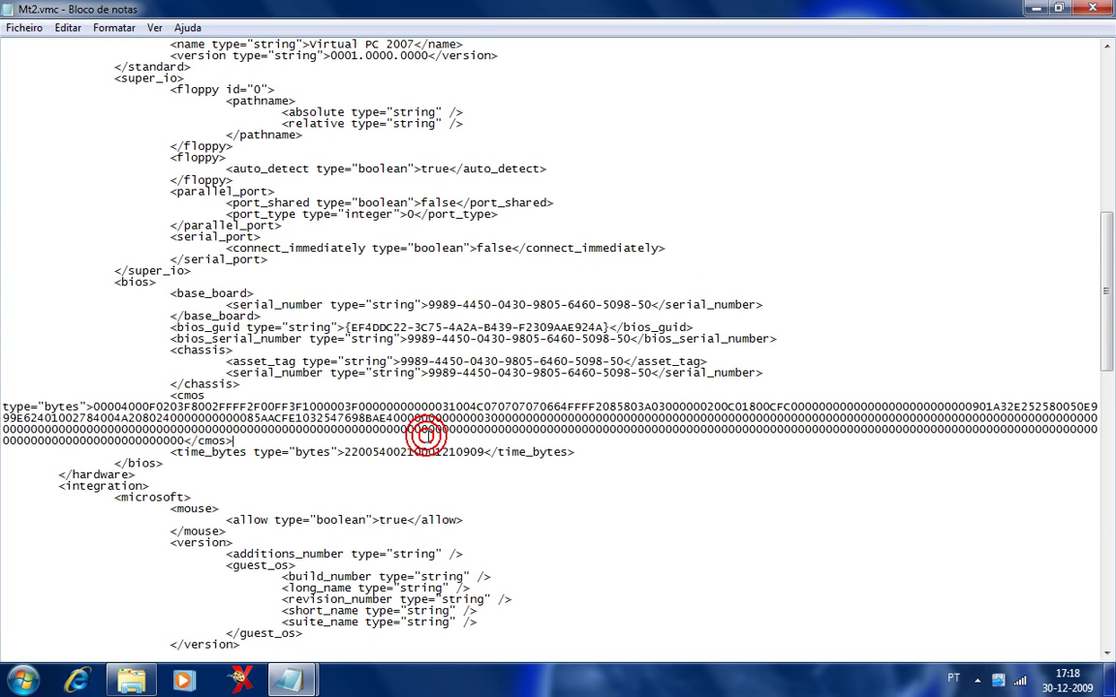
pyautogui.scroll(-20, 427, 436)
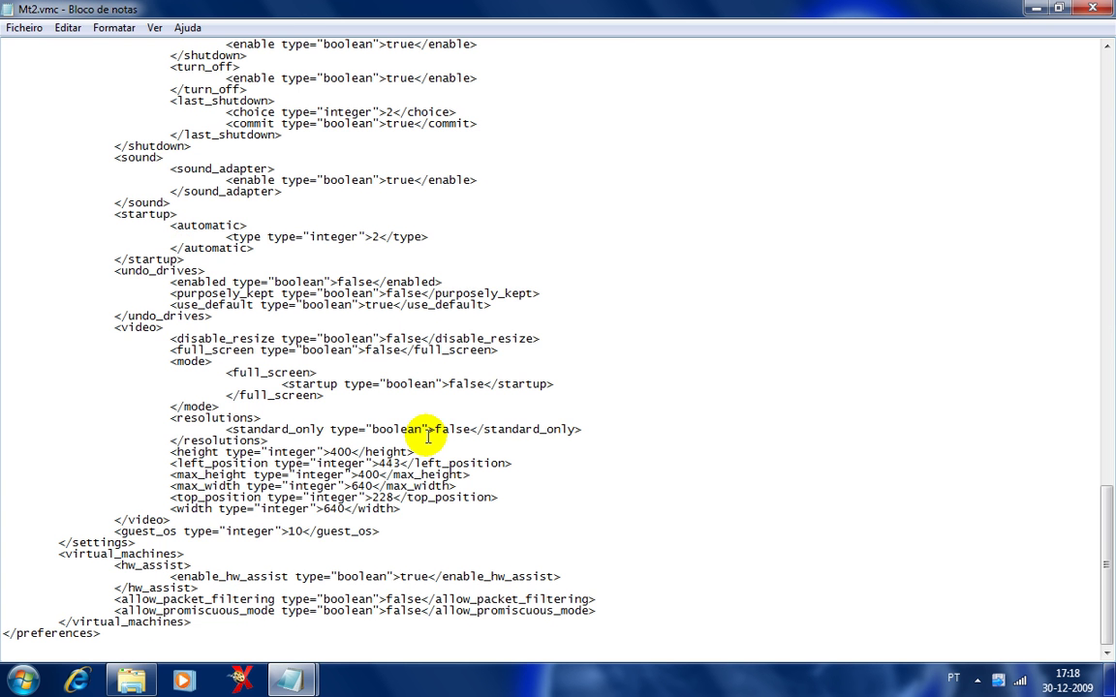
pyautogui.scroll(20, 427, 436)
pyautogui.click(427, 436)
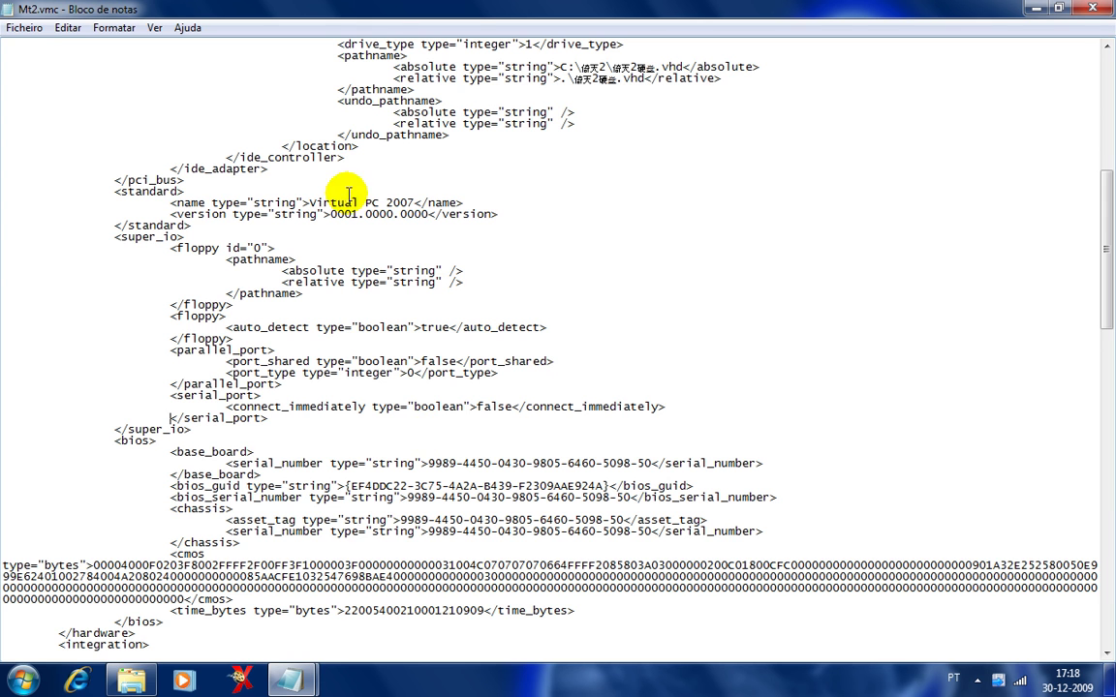
pyautogui.moveTo(377, 66); pyautogui.dragTo(543, 146)
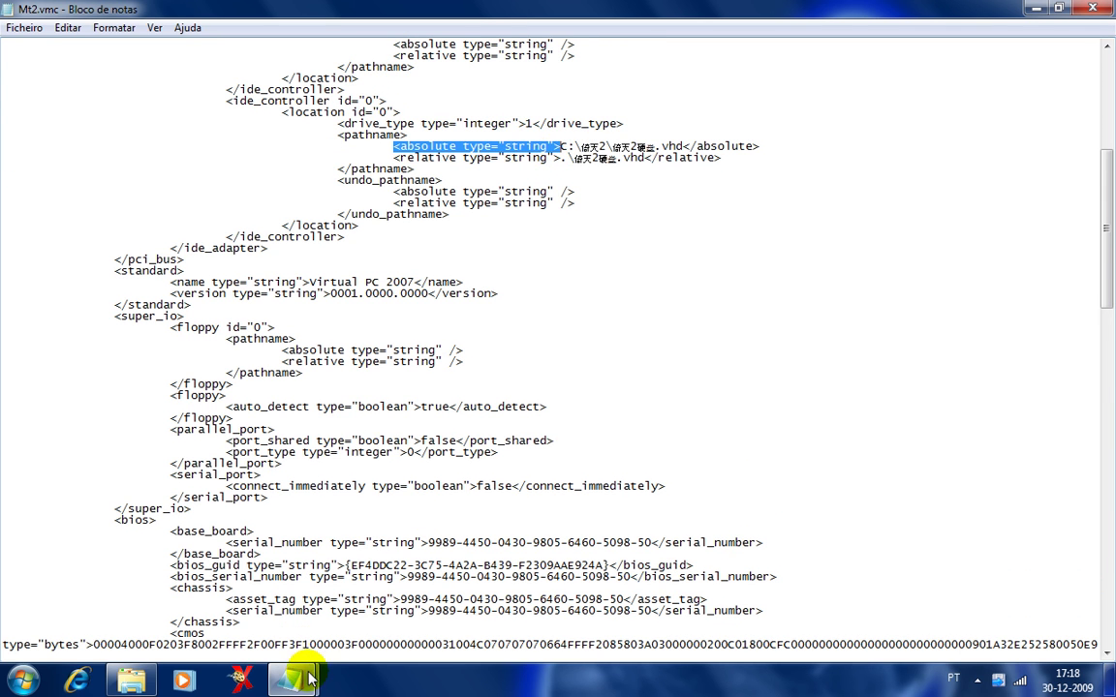
# Add a note to find the <absolute> tag and edit it as demonstrated.
pyautogui.moveTo(308, 678)
pyautogui.click(271, 548)
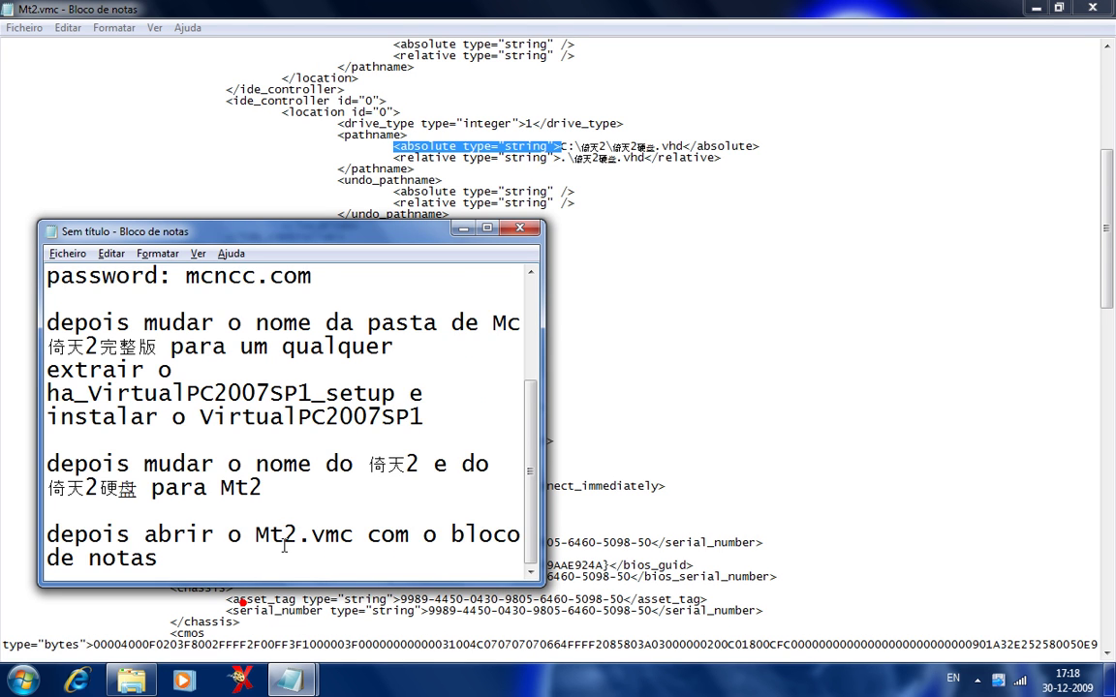
pyautogui.press('Return')
pyautogui.press('Return')
pyautogui.write('procurar ')
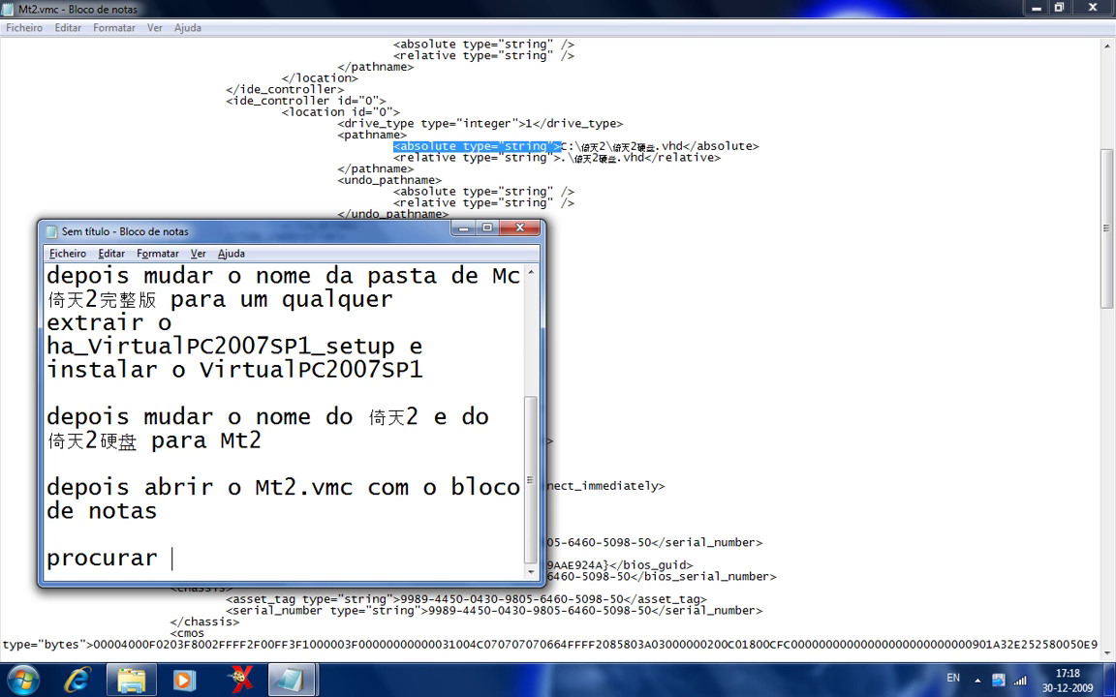
pyautogui.write('o <absolute')
pyautogui.write('<absolute type="string">')
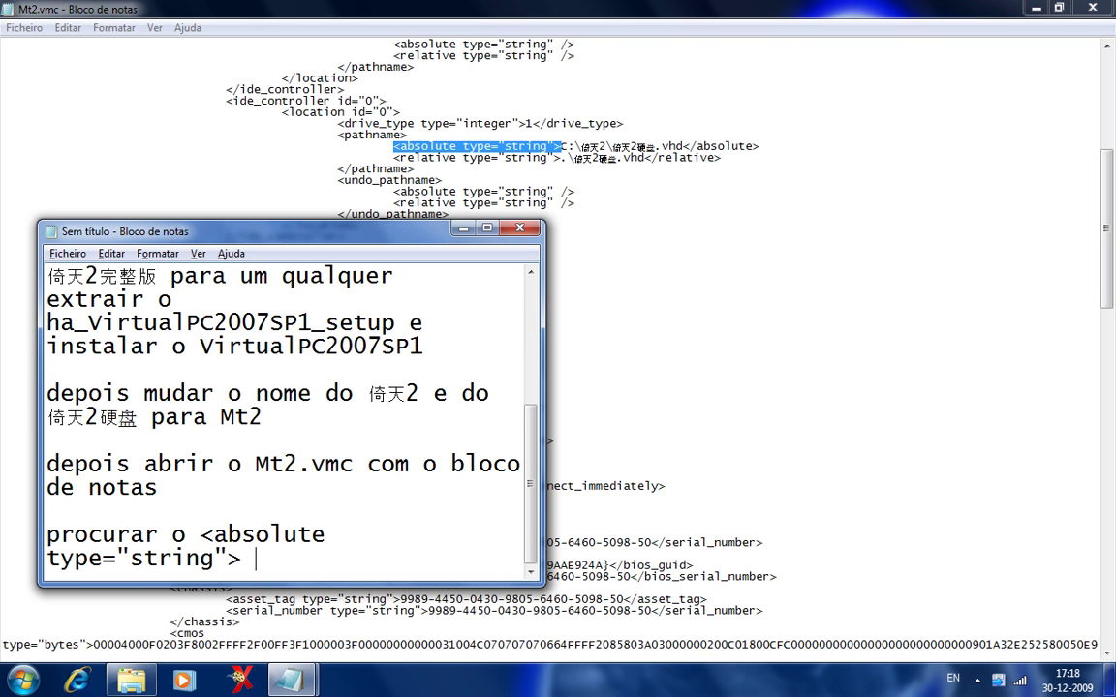
pyautogui.write('e editem com')
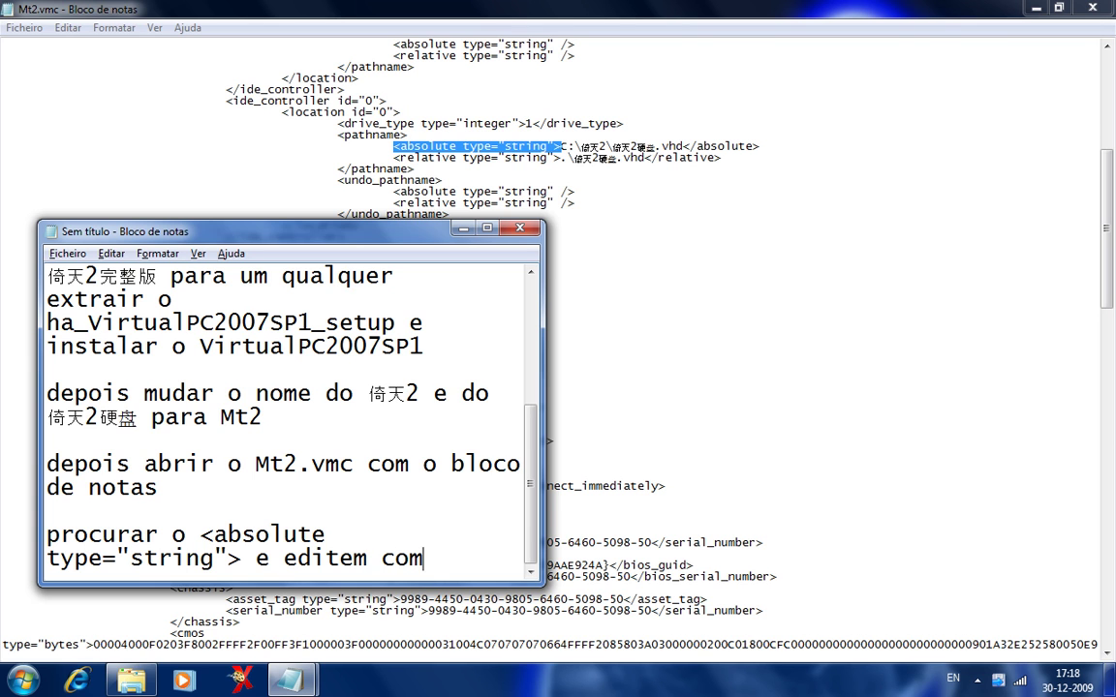
pyautogui.write('o eu vou a')
pyautogui.write('zer')
# Note replacing the old C:\倚天2\倚天2硬盘 path with the virtual machine disk's directory.
pyautogui.click(463, 227)
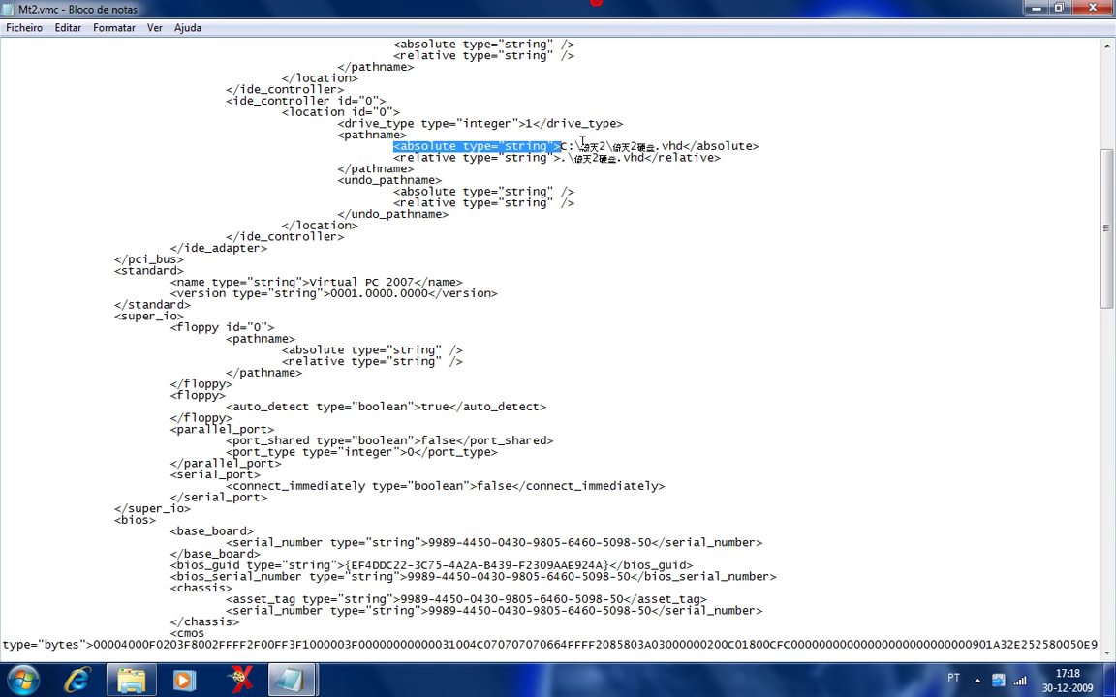
pyautogui.moveTo(561, 147); pyautogui.dragTo(657, 146)
pyautogui.hotkey('ctrl', 'c')
pyautogui.moveTo(289, 681)
pyautogui.click(225, 614)
pyautogui.press('Return')
pyautogui.press('Return')
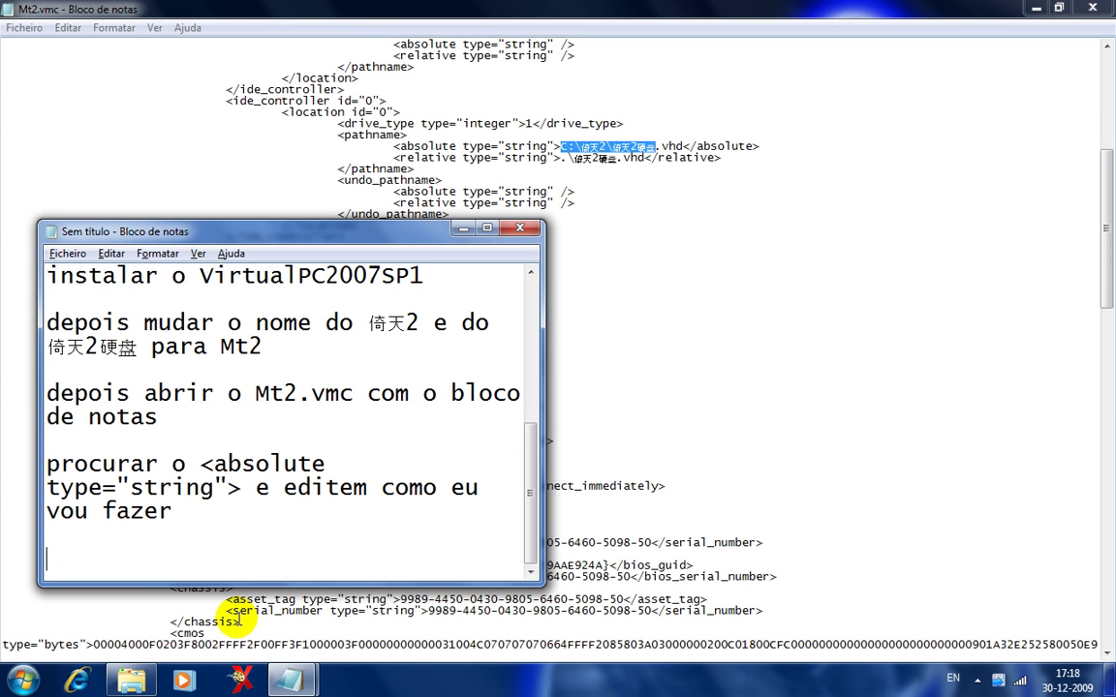
pyautogui.write('em')
pyautogui.hotkey('ctrl', 'v')
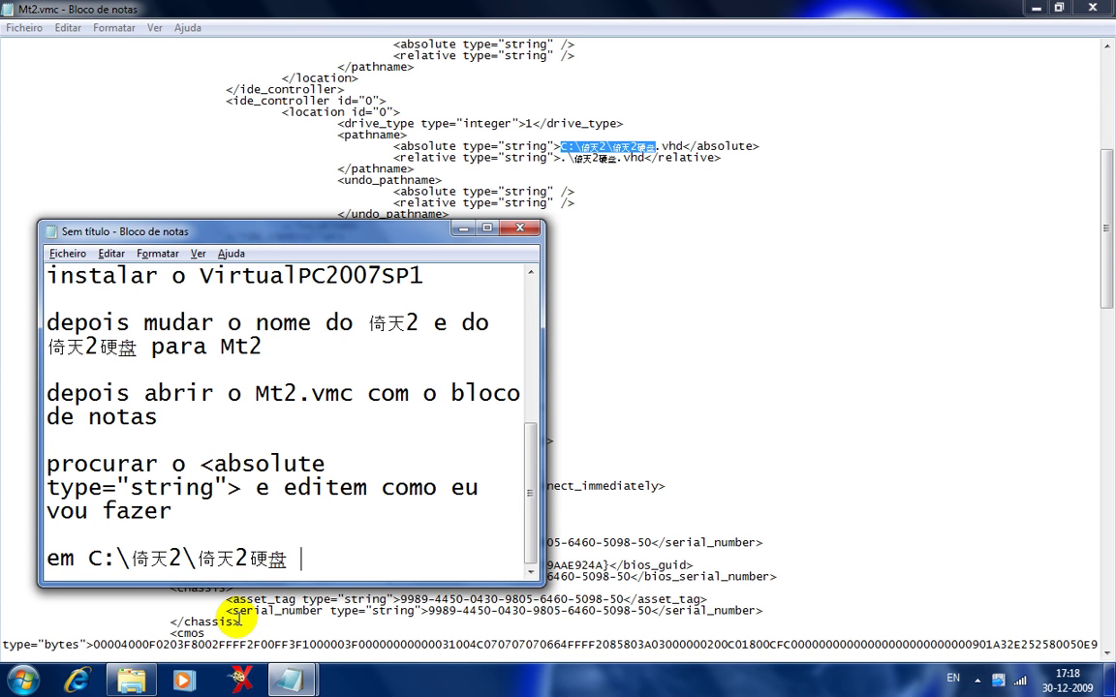
pyautogui.write('ponham o dir')
pyautogui.write('tor')
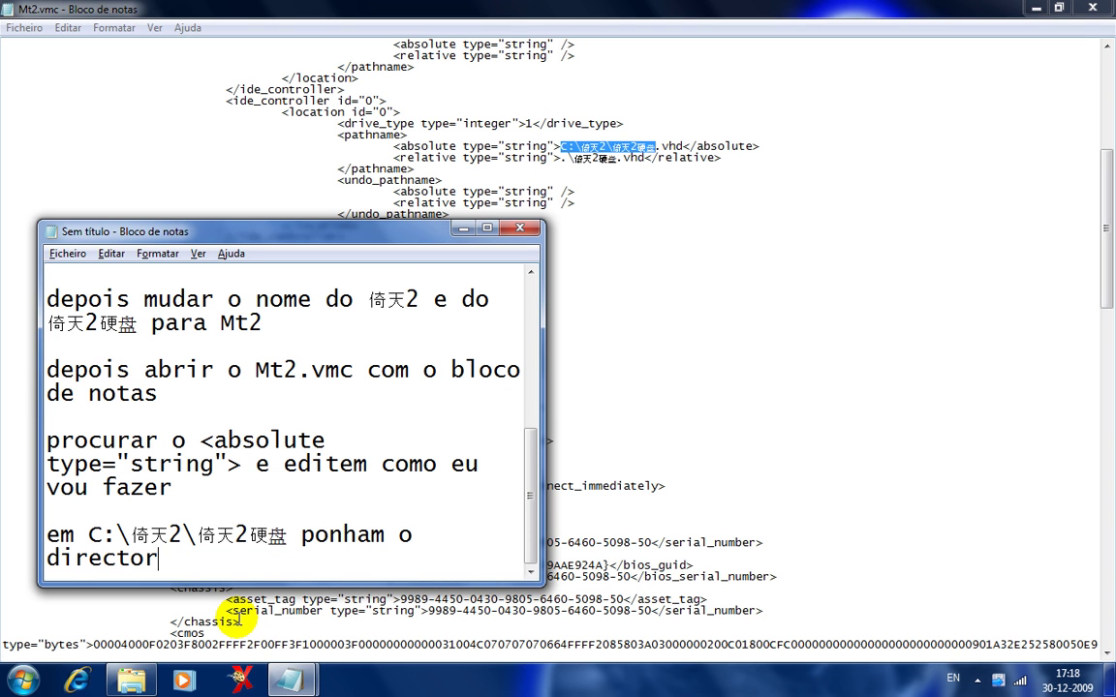
pyautogui.write('io que conrt')
pyautogui.press('BackSpace')
pyautogui.press('BackSpace')
pyautogui.write('tem o')
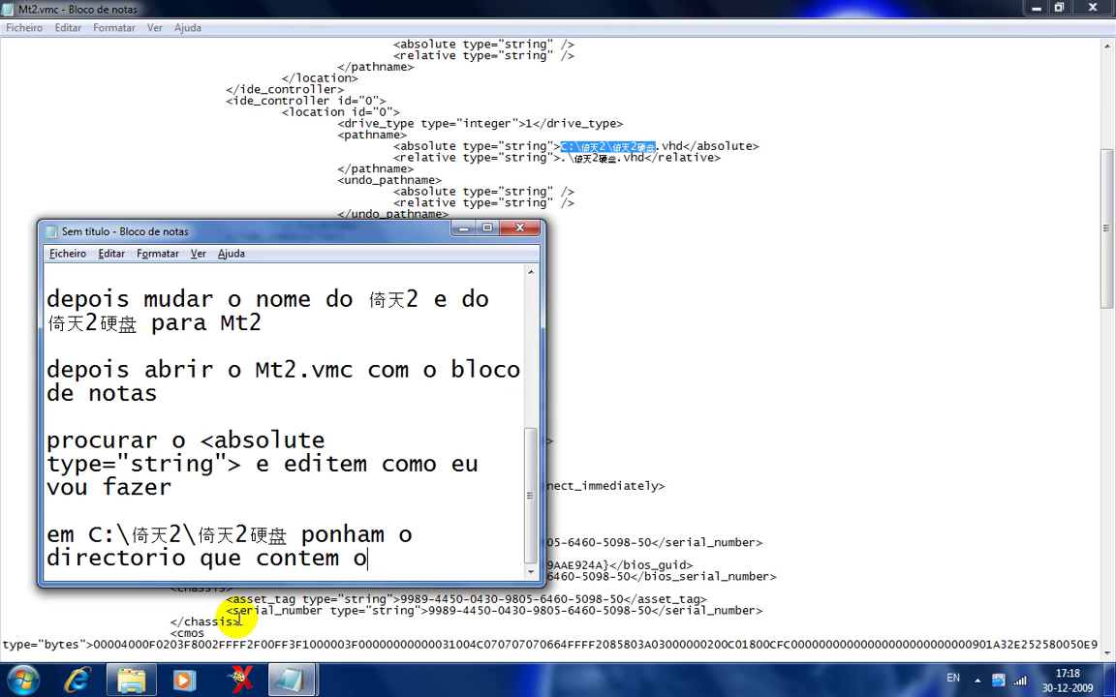
pyautogui.write(' disco da ')
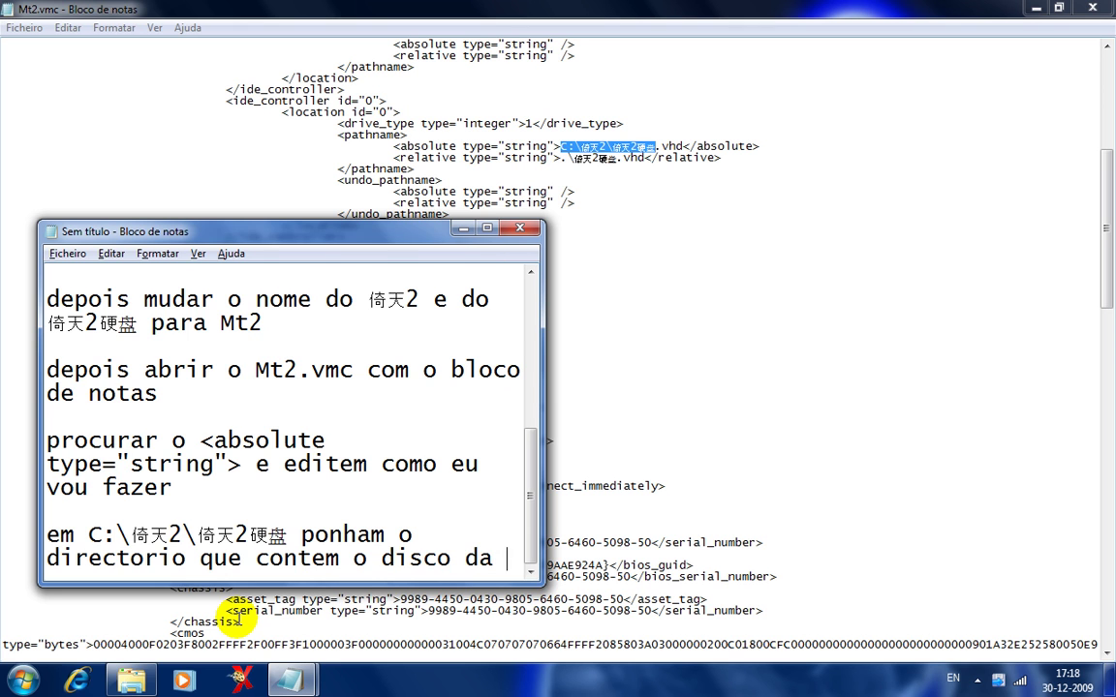
pyautogui.write('maquinh')
pyautogui.press('BackSpace')
pyautogui.write('a virtual')
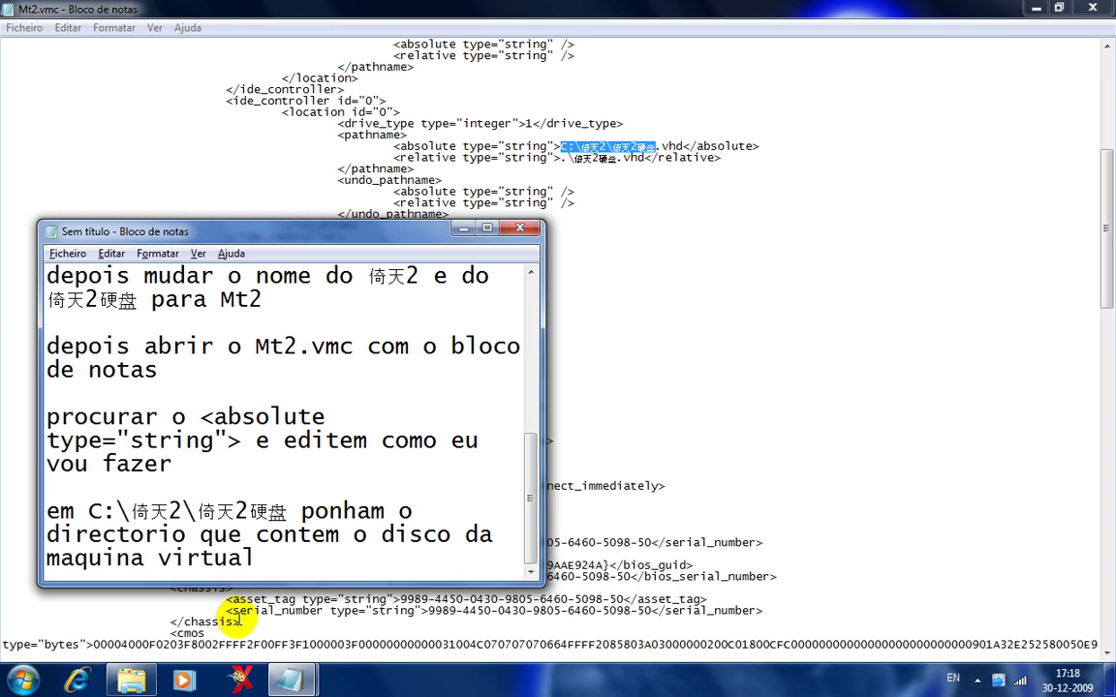
# Replace Mt2.vmc's absolute path with D:\Servidor Metin2\Servidor\ copied from the address bar.
pyautogui.click(132, 681)
pyautogui.click(676, 100)
pyautogui.hotkey('ctrl', 'c')
pyautogui.click(549, 11)
pyautogui.press('Delete')
pyautogui.hotkey('ctrl', 'v')
pyautogui.write('\\')
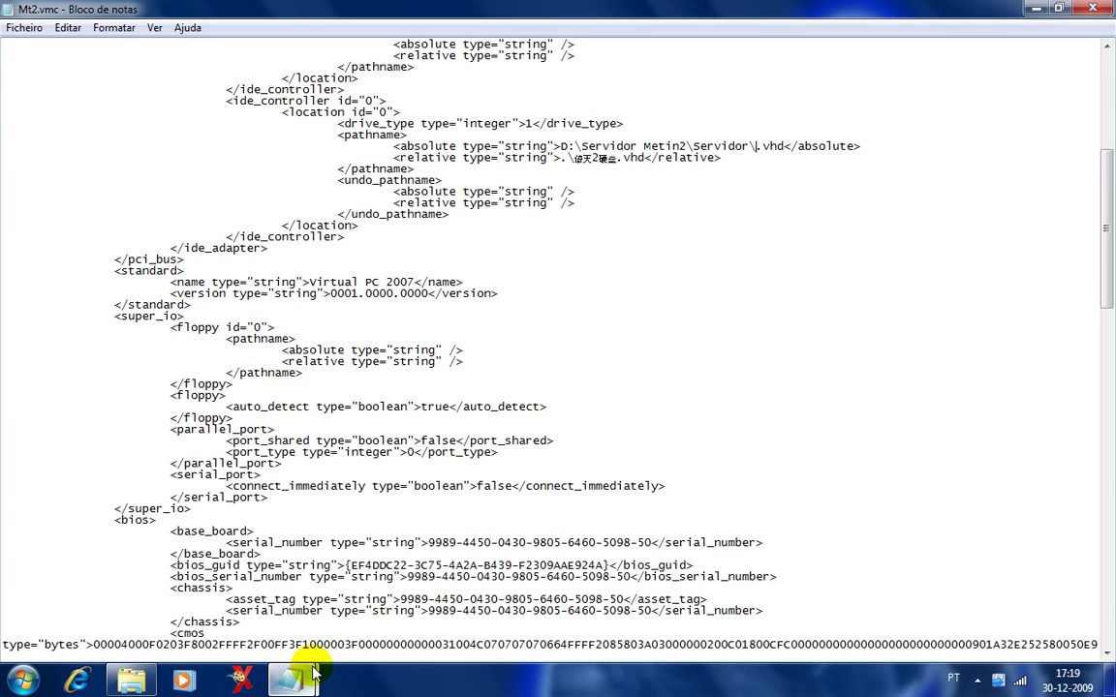
# Append 'mais o nome do disco' to the notes.
pyautogui.moveTo(290, 678)
pyautogui.click(287, 652)
pyautogui.write('mais o nome')
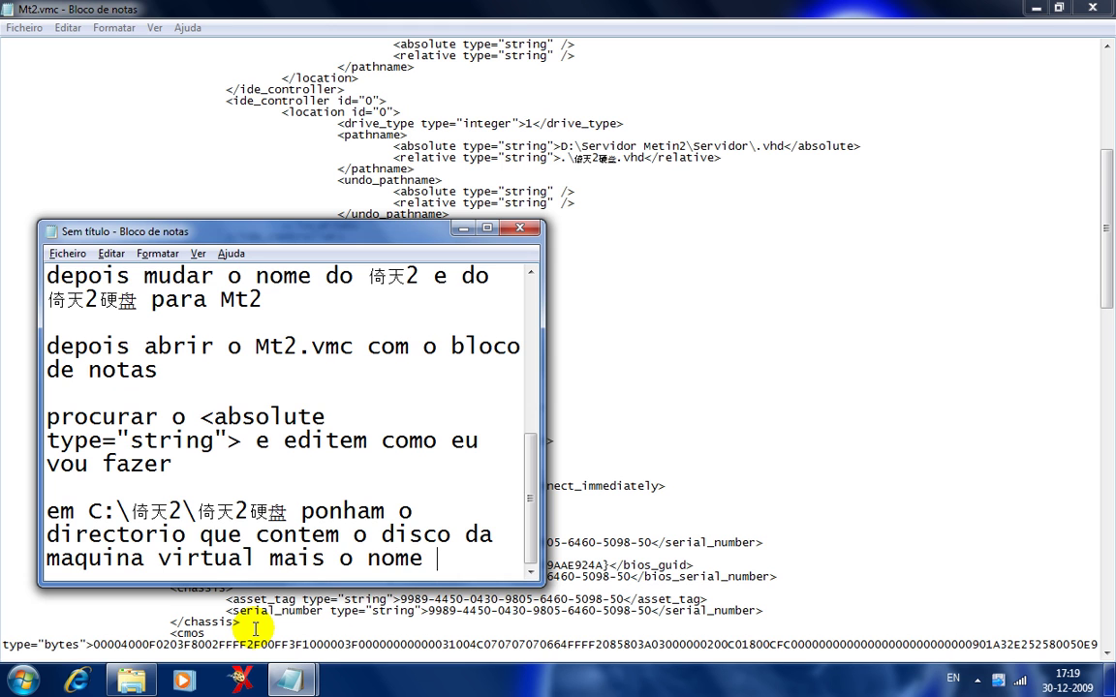
pyautogui.write(' do disco')
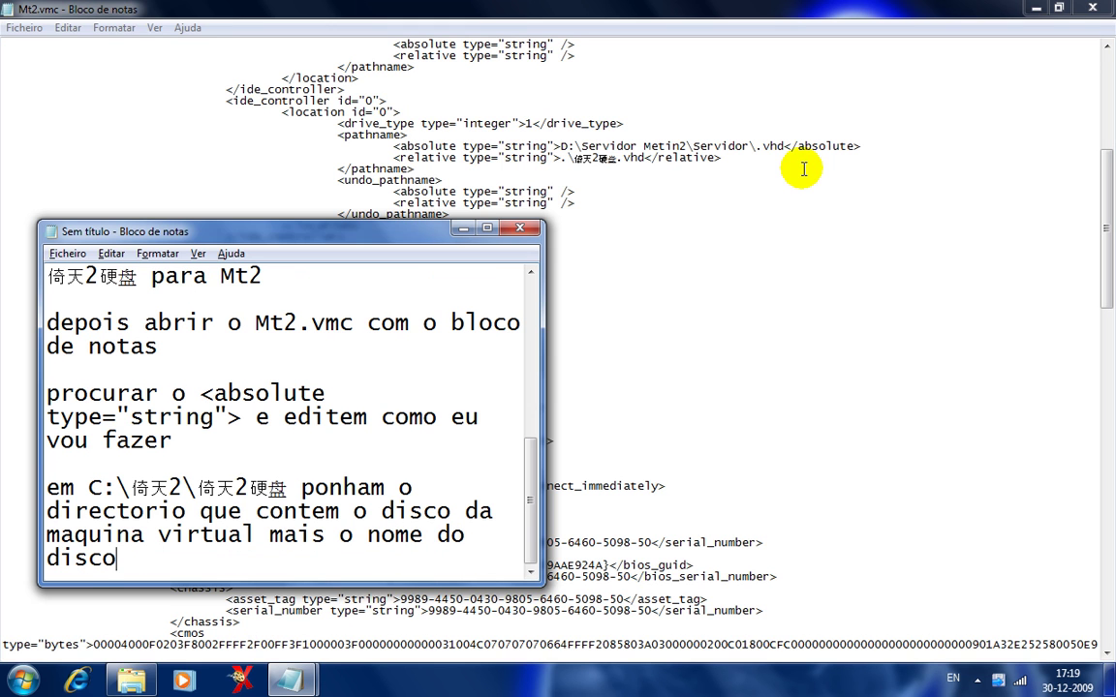
# Insert Mt2 so the absolute path reads D:\Servidor Metin2\Servidor\Mt2.vhd.
pyautogui.click(757, 147)
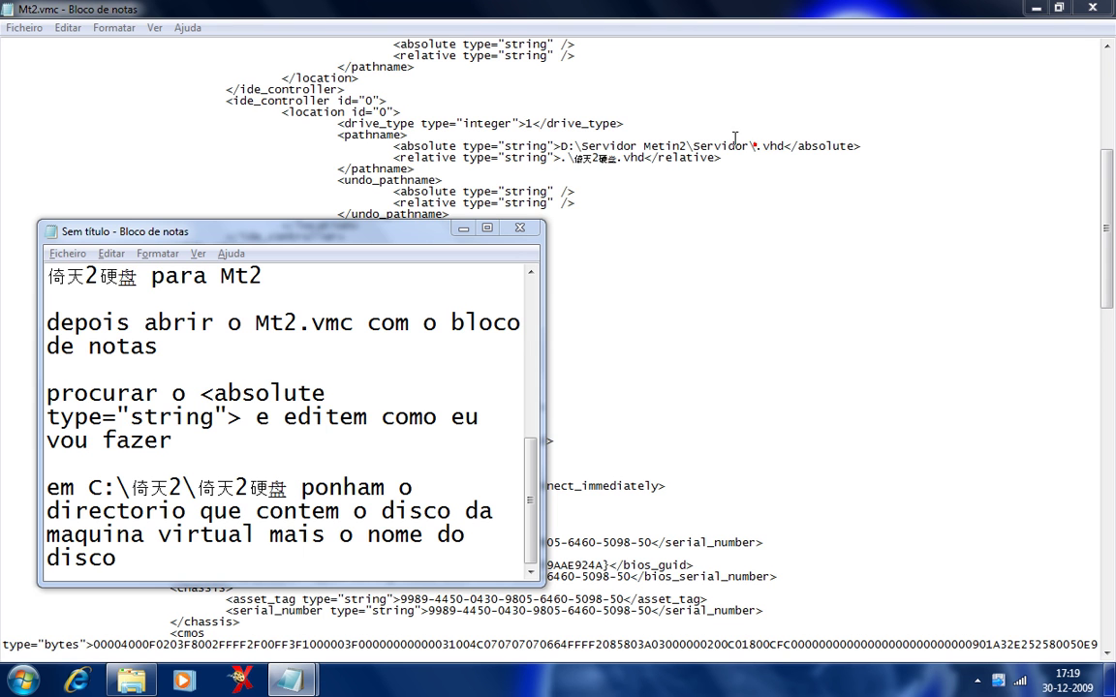
pyautogui.hotkey('alt', 'Tab')
pyautogui.click(757, 145)
pyautogui.click(593, 119)
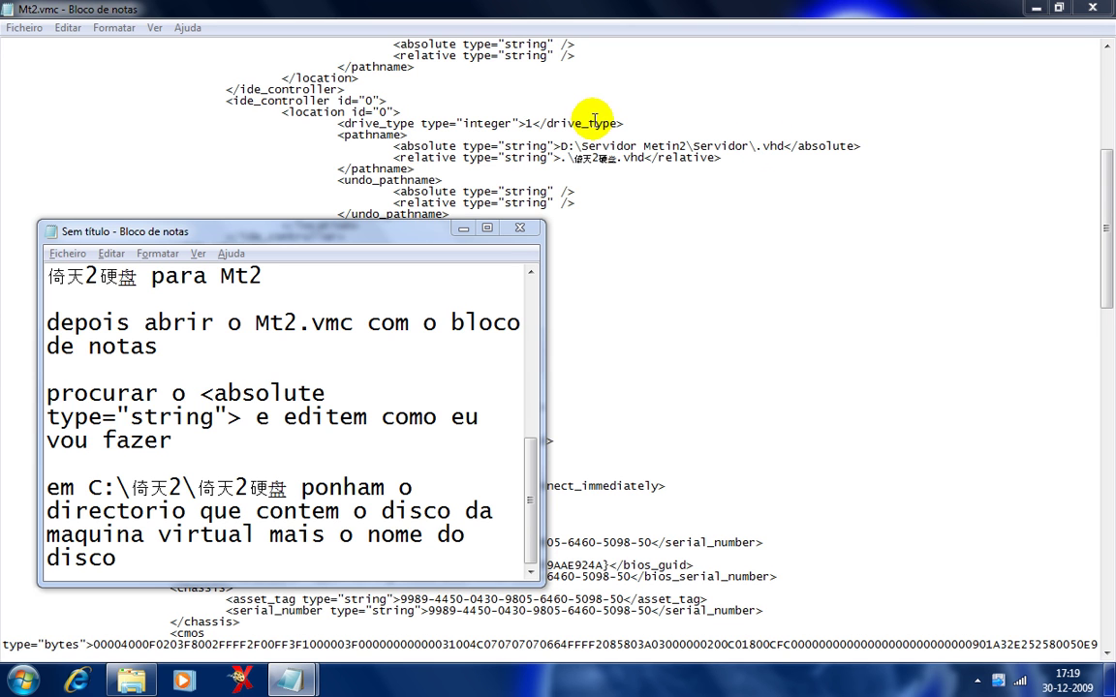
pyautogui.click(591, 175)
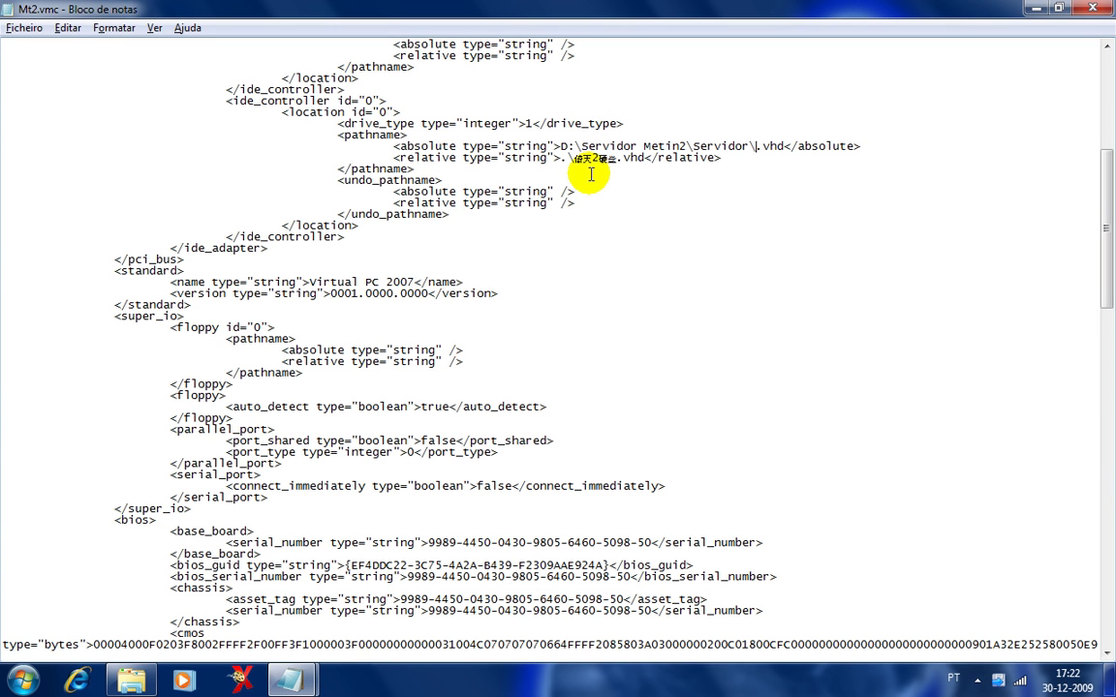
pyautogui.write('Mt2')
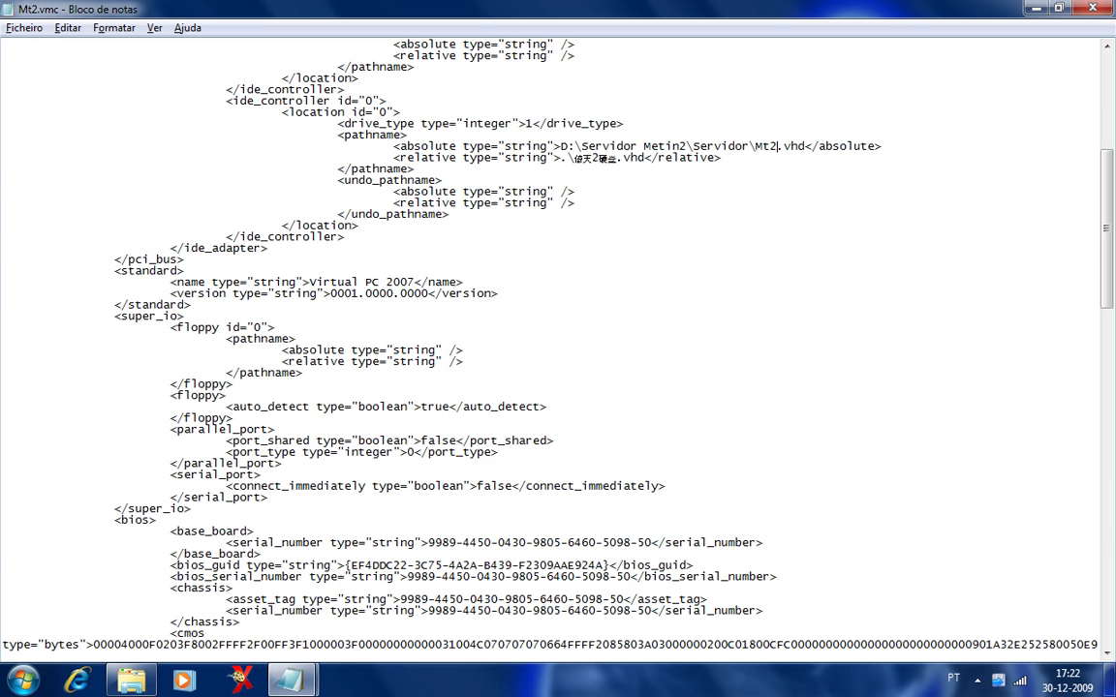
# Note that the old relative disk name should be replaced with the virtual disk's name.
pyautogui.moveTo(303, 685)
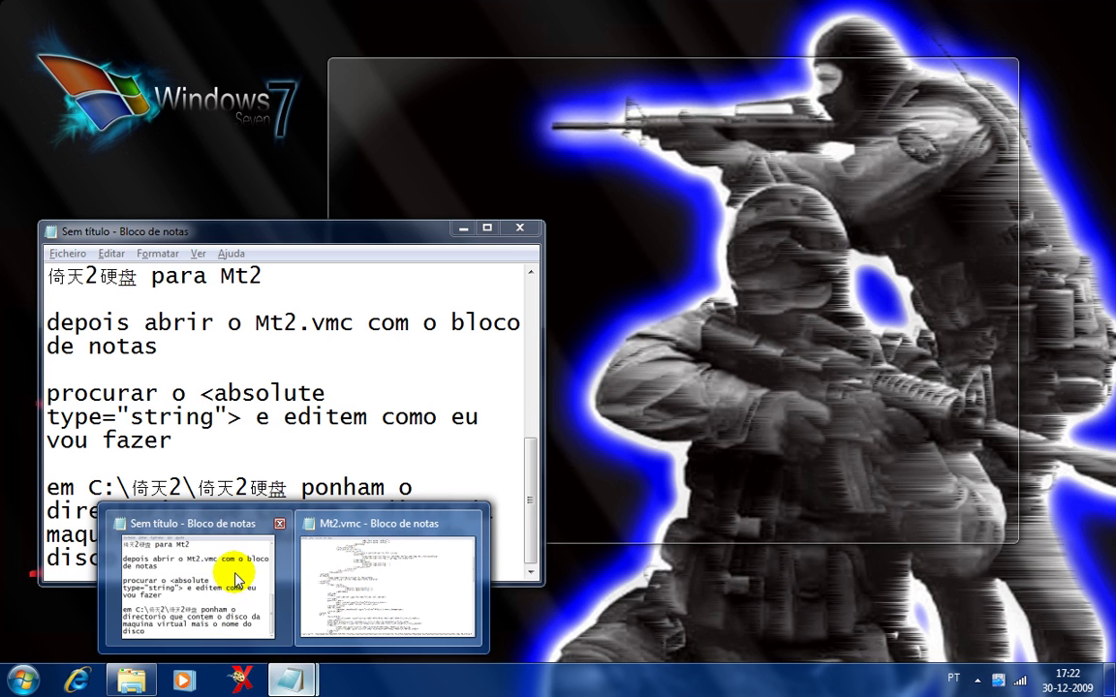
pyautogui.click(236, 581)
pyautogui.click(237, 570)
pyautogui.press('Return')
pyautogui.press('Return')
pyautogui.write('em')
pyautogui.moveTo(587, 157); pyautogui.dragTo(625, 156)
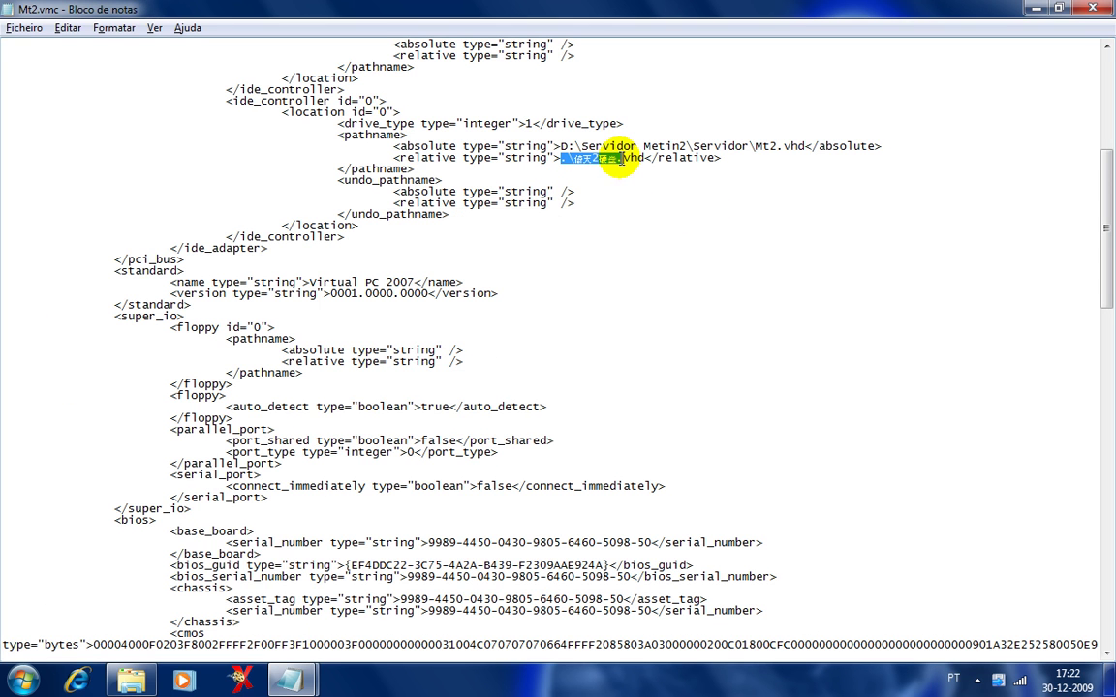
pyautogui.moveTo(289, 681)
pyautogui.click(271, 620)
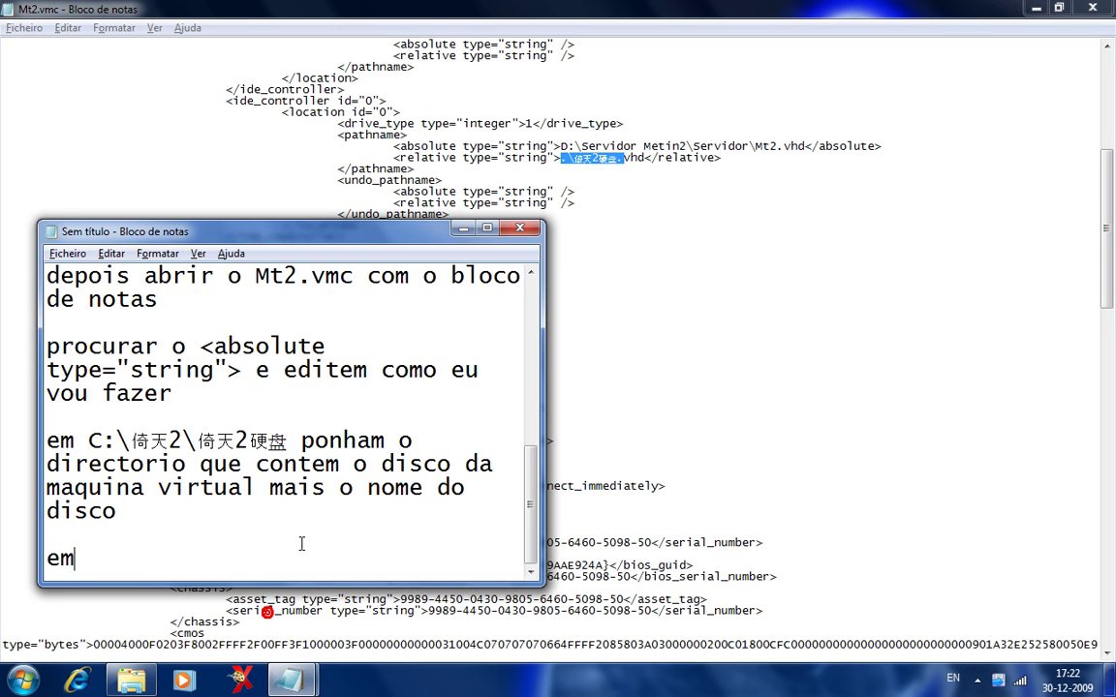
pyautogui.write('.\\倚天2硬盘')
pyautogui.write('poe ')
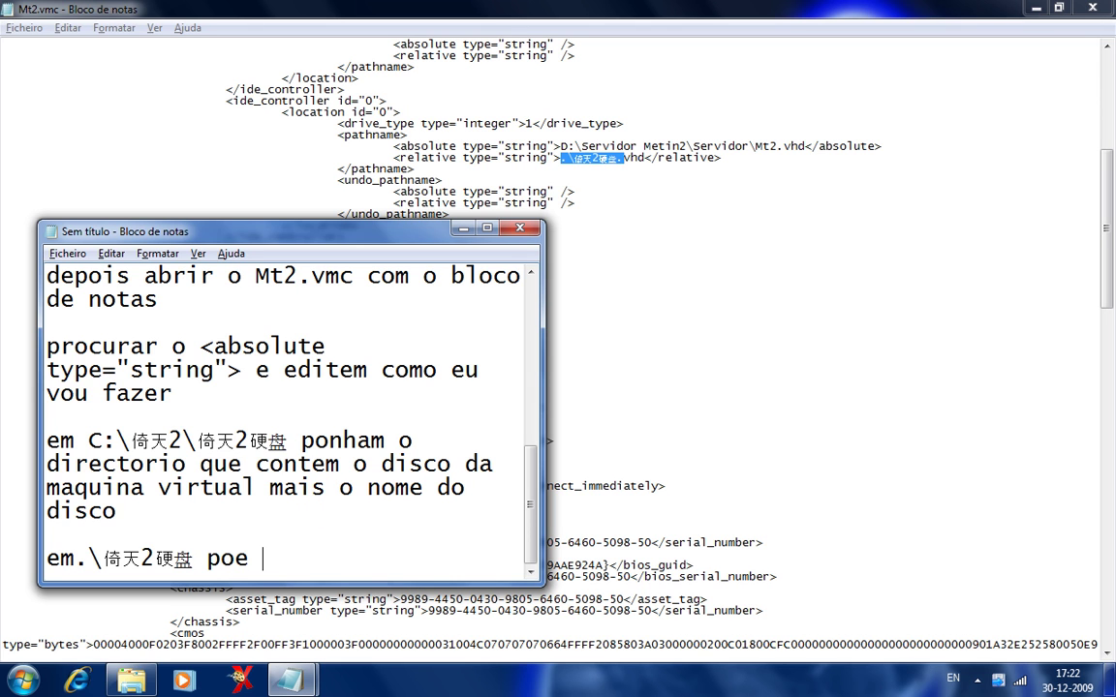
pyautogui.write('o nome do')
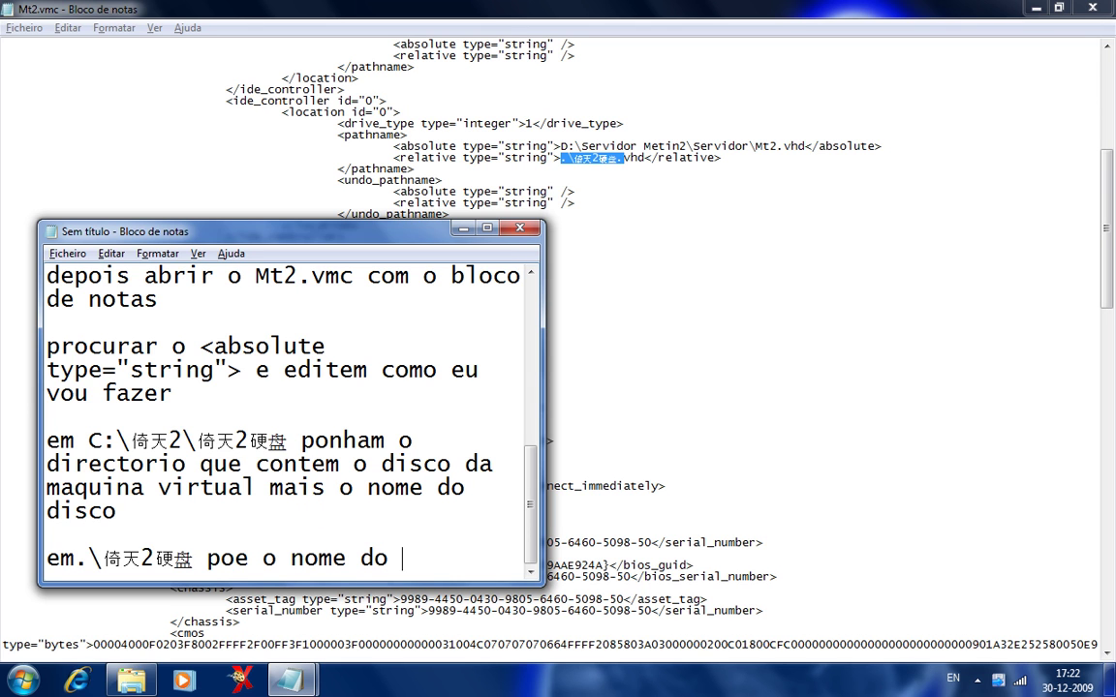
pyautogui.write(' disco virtual')
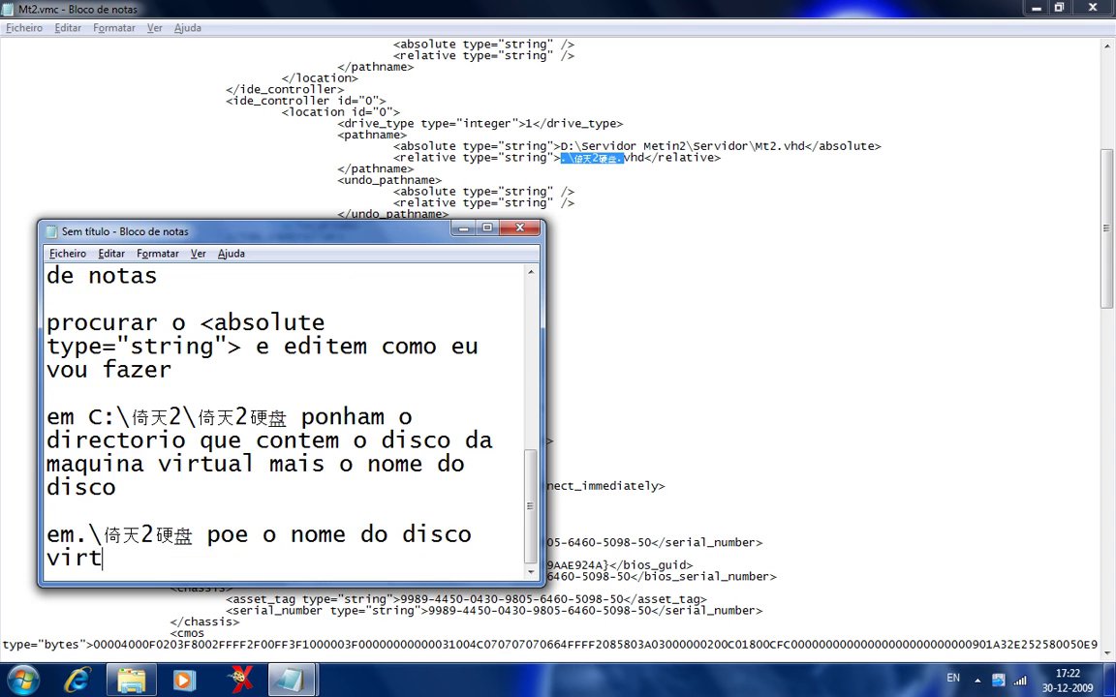
# Change the relative disk path to .\Mt2.vhd and close Mt2.vmc.
pyautogui.click(579, 162)
pyautogui.doubleClick(579, 160)
pyautogui.press('BackSpace')
pyautogui.write('Mt2')
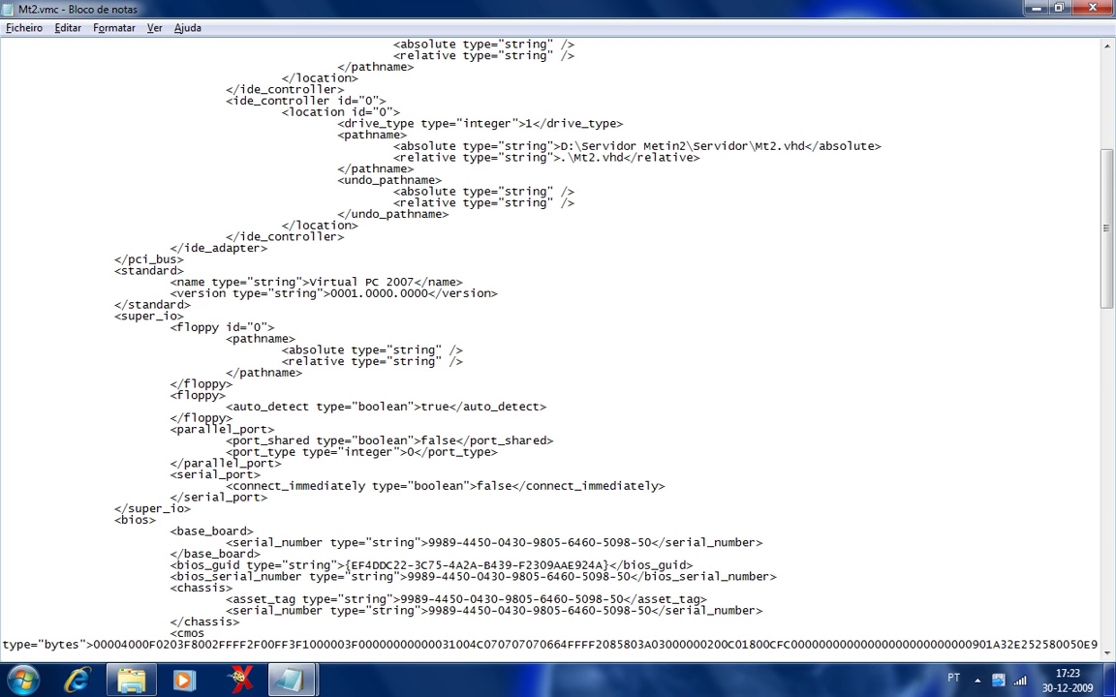
pyautogui.click(305, 683)
pyautogui.click(244, 605)
pyautogui.click(593, 330)
pyautogui.hotkey('alt', 'F4')
# Save Mt2.vmc, add 'agora abram o mt2' to the notes, and launch Mt2.vmc from the Servidor folder.
pyautogui.click(484, 348)
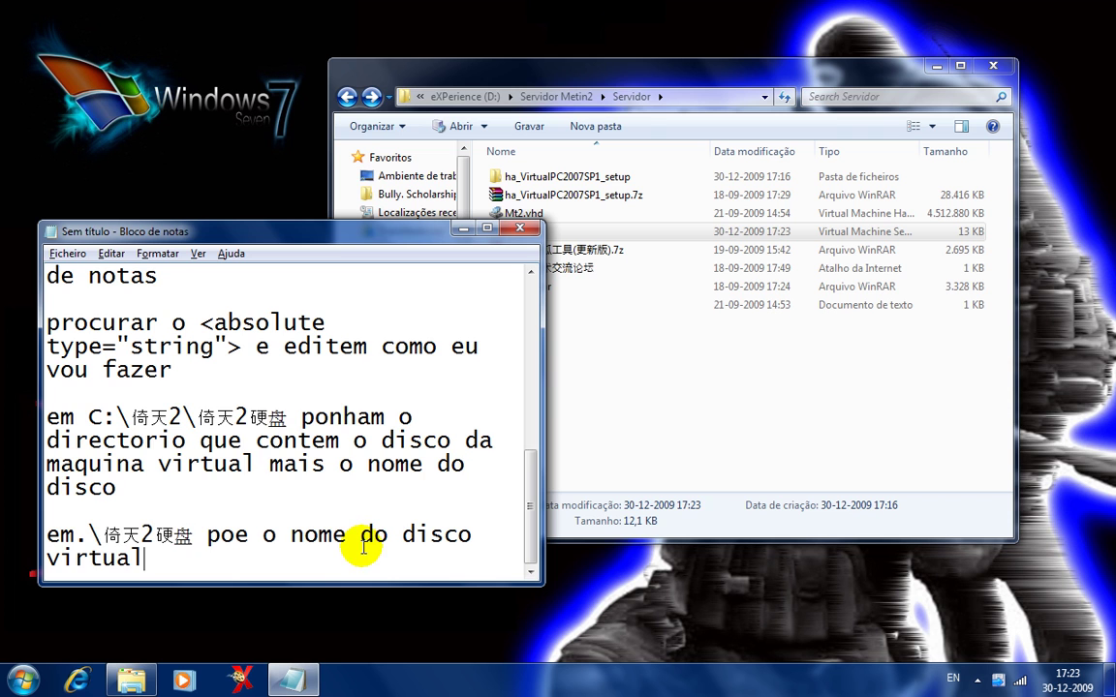
pyautogui.press('Return')
pyautogui.press('Return')
pyautogui.write('agr')
pyautogui.write('ora abram o mt2')
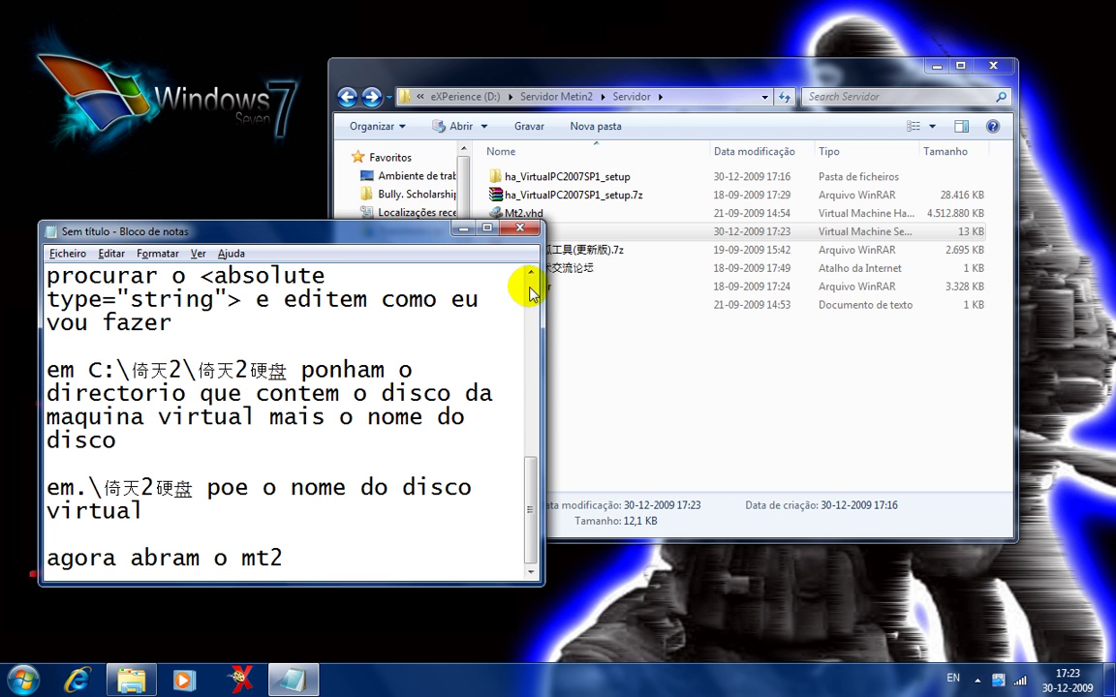
pyautogui.click(536, 214)
pyautogui.doubleClick(567, 234)
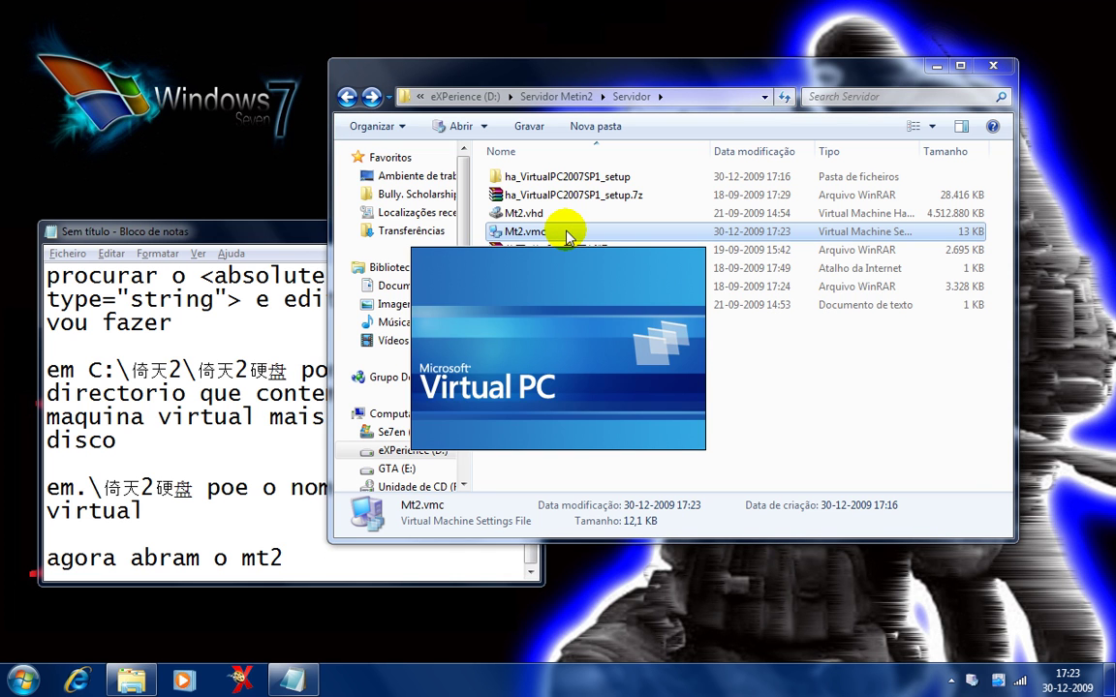
# Shut down the running Mt2 virtual machine.
pyautogui.click(424, 238)
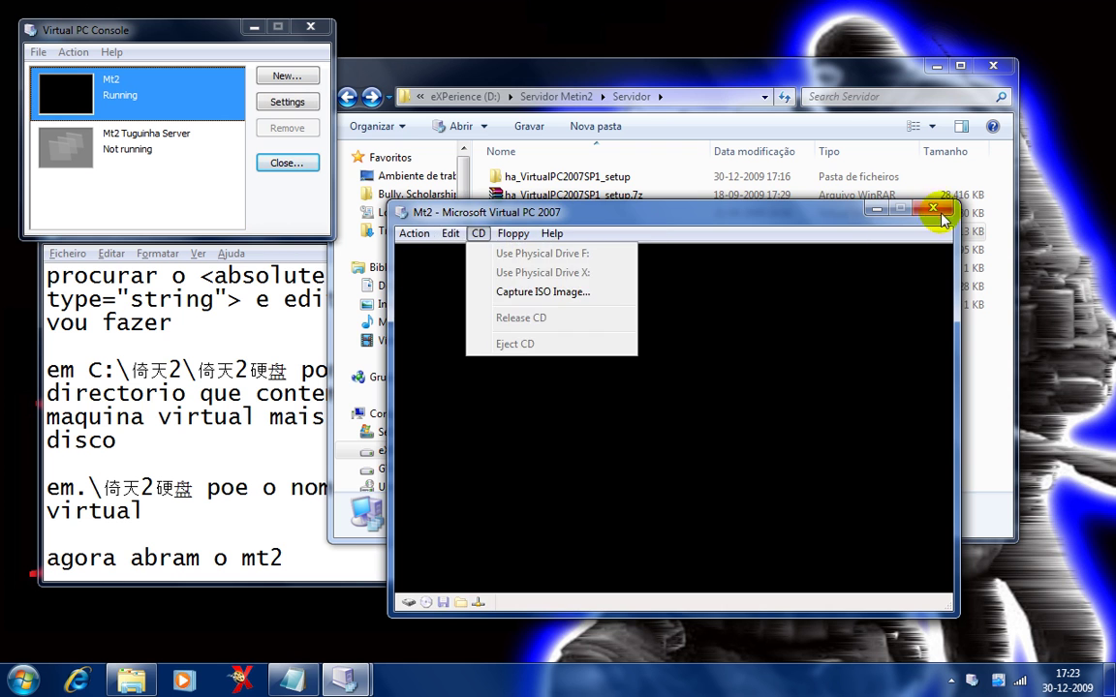
pyautogui.click(942, 211)
pyautogui.click(704, 458)
# Add 'antes disso, vamos as Settings' to the notes.
pyautogui.click(319, 558)
pyautogui.press('Return')
pyautogui.write('antes disso,')
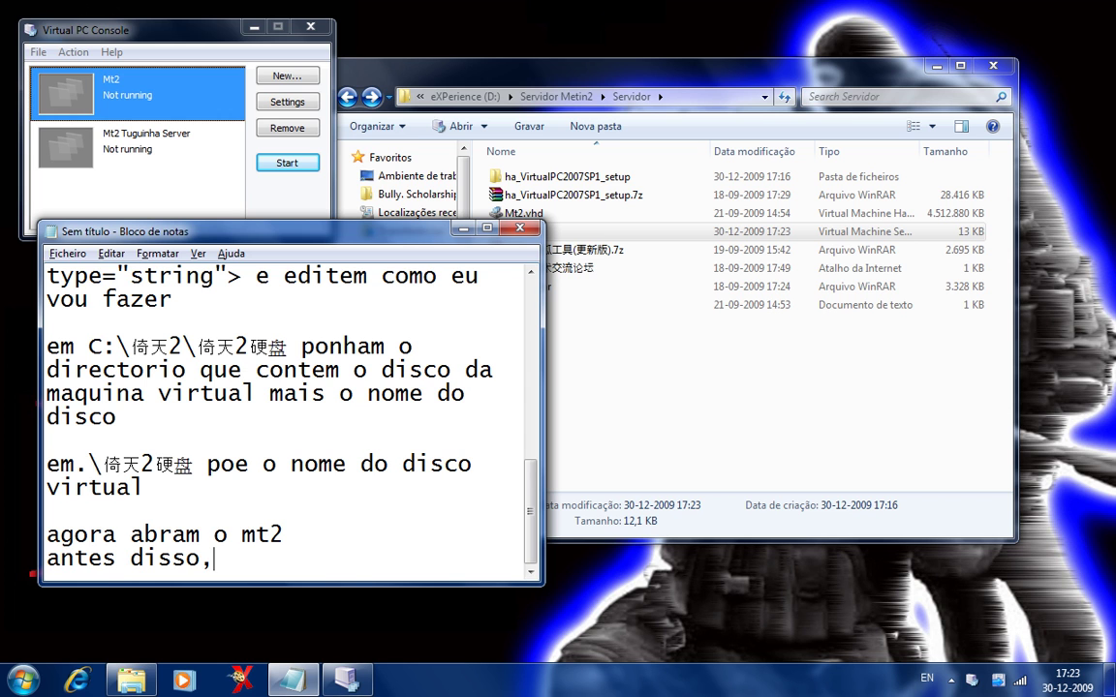
pyautogui.write(' vamos')
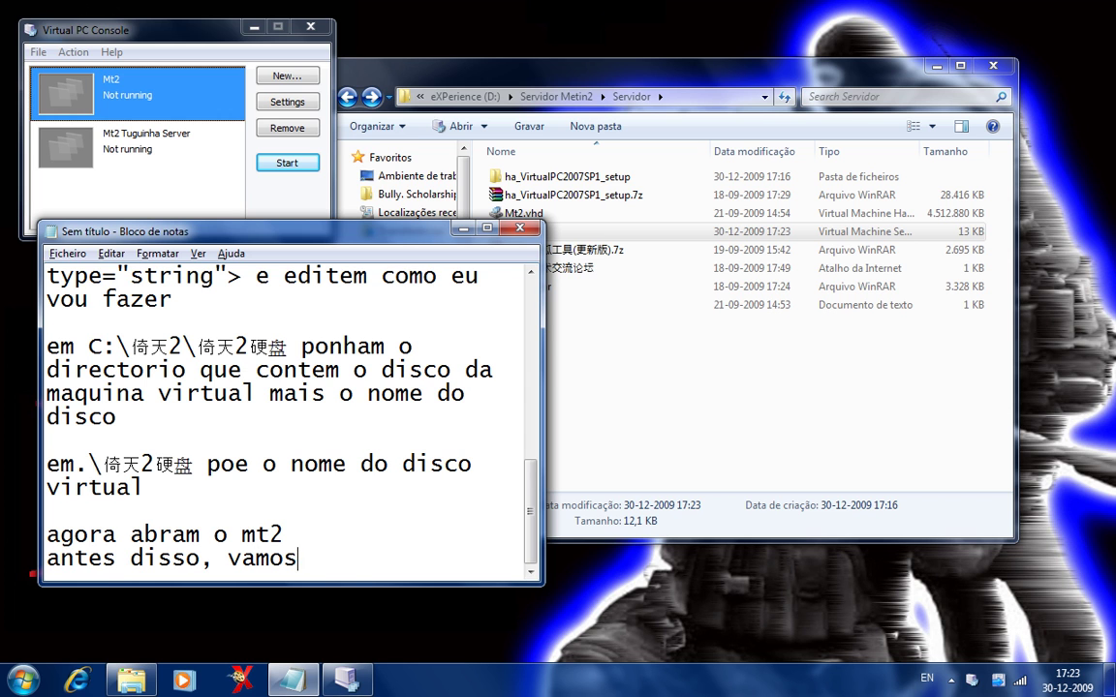
pyautogui.write(' as Setting')
pyautogui.press('BackSpace')
pyautogui.write('ngs')
# In Mt2 settings, turn off automatic floppy detection and connect Adapter 1 to Hamachi Network Interface.
pyautogui.click(288, 100)
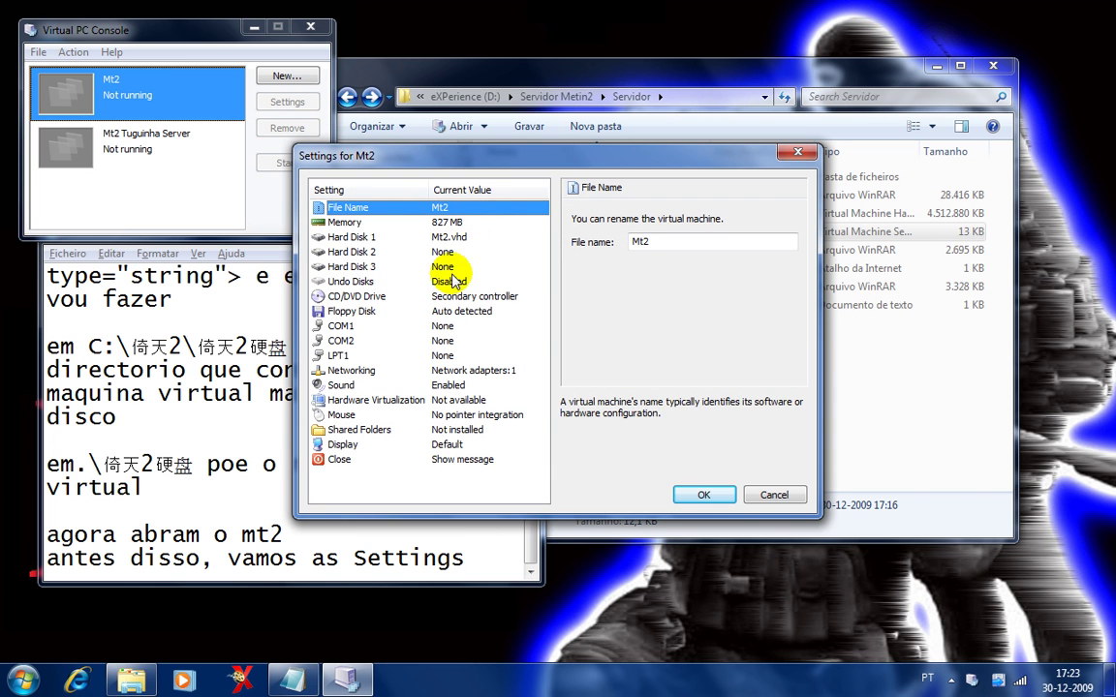
pyautogui.click(431, 311)
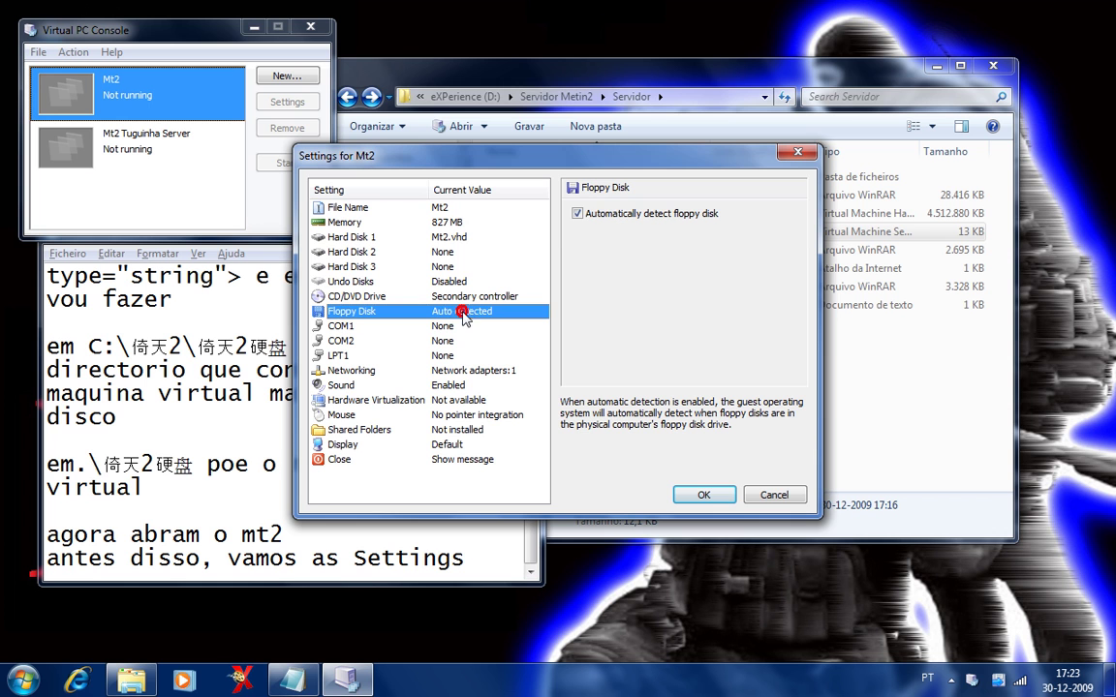
pyautogui.click(578, 214)
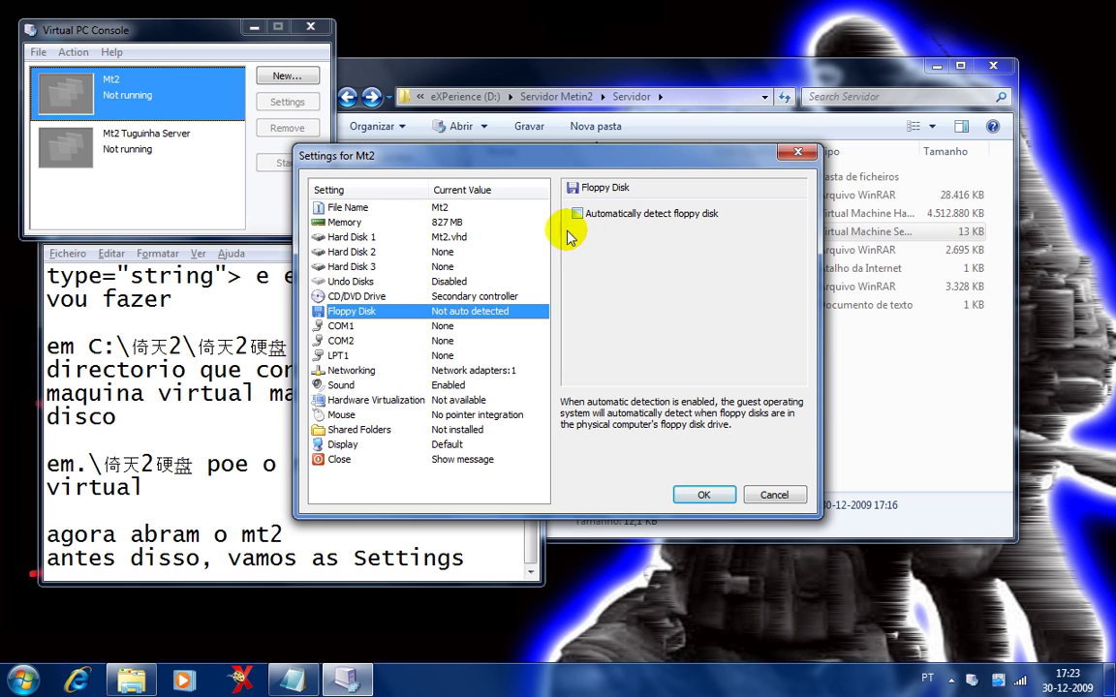
pyautogui.click(474, 370)
pyautogui.click(672, 247)
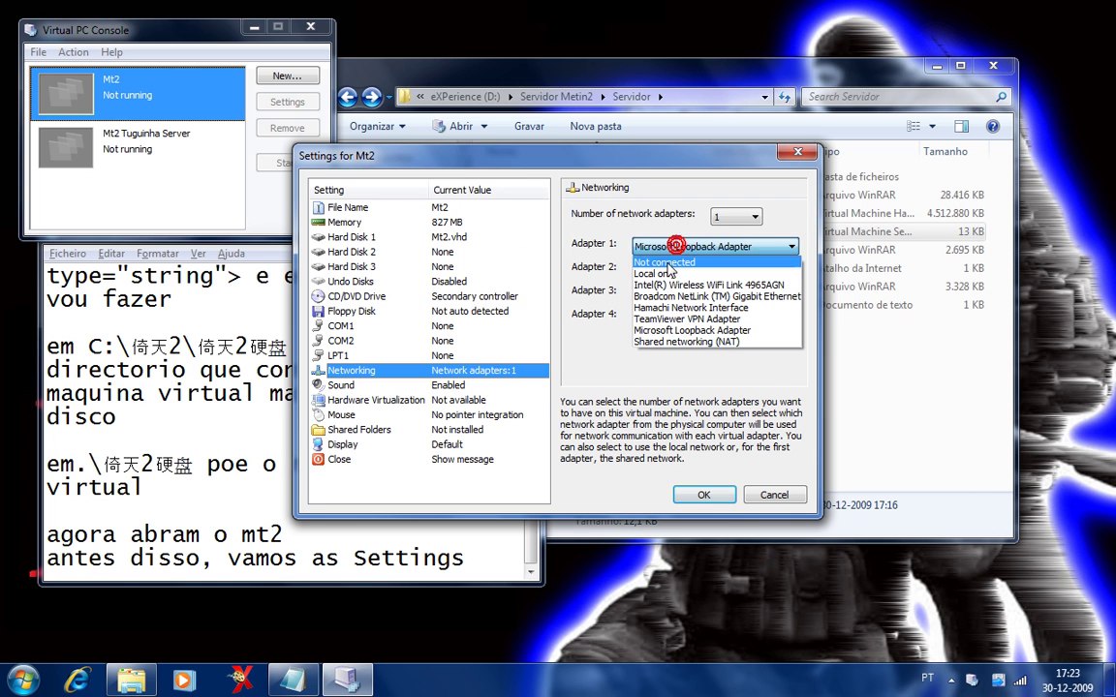
pyautogui.click(663, 308)
# Note that the network adapter takes the Hamachi driver, then save the Mt2 settings with OK.
pyautogui.click(467, 559)
pyautogui.press('Return')
pyautogui.press('Return')
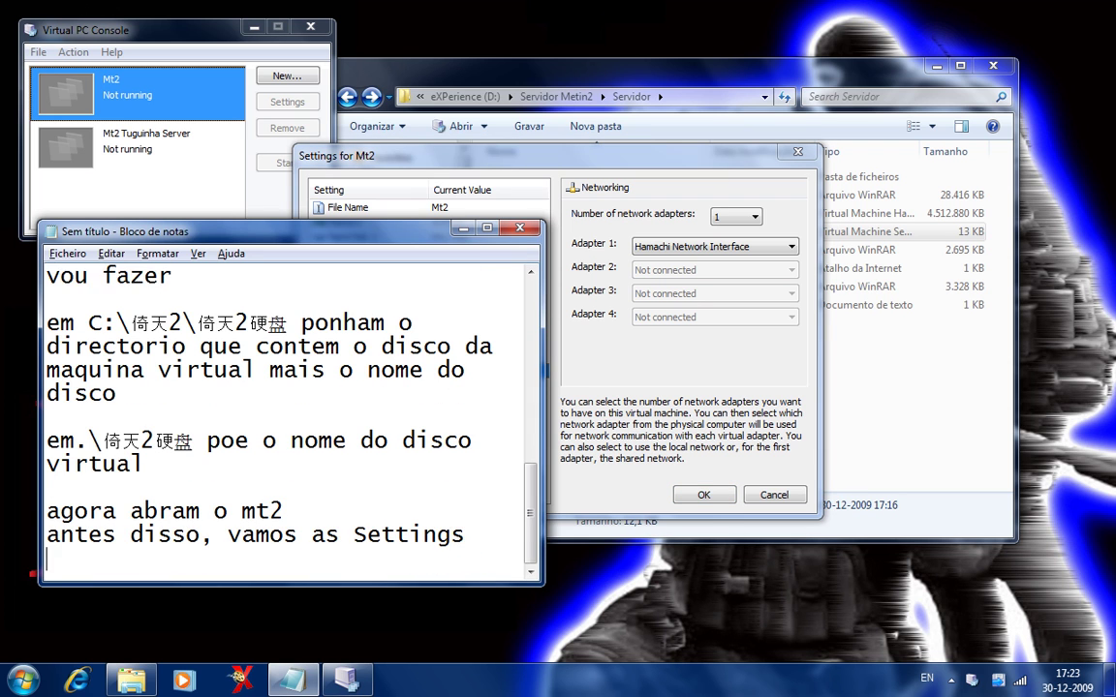
pyautogui.write('no network apada')
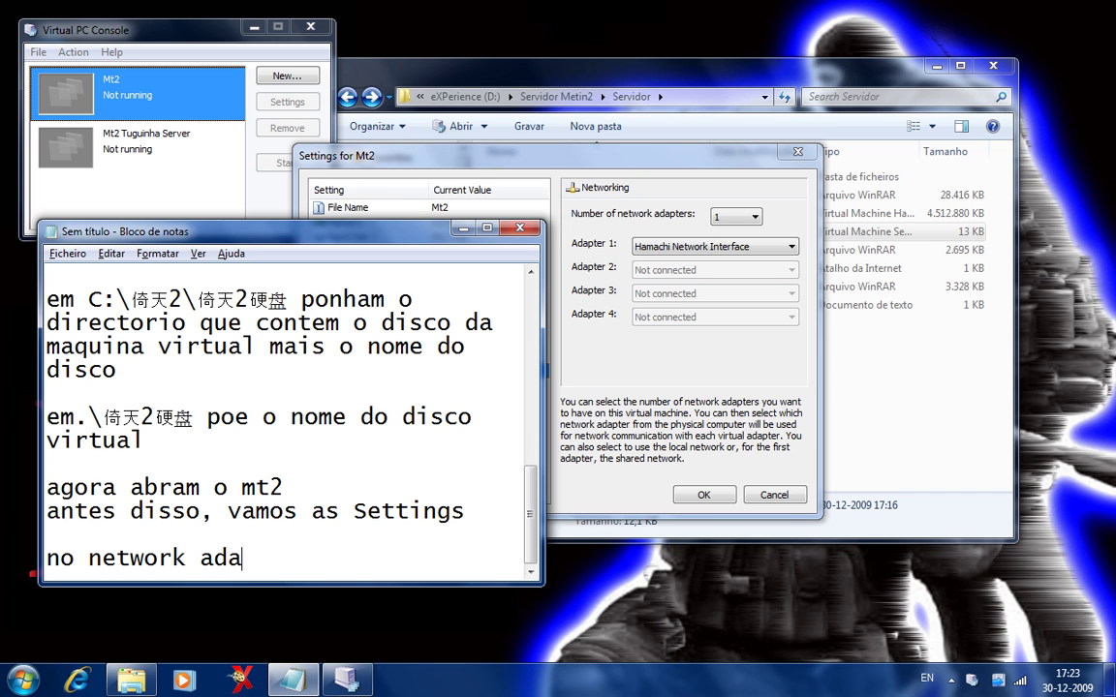
pyautogui.press('BackSpace')
pyautogui.write('pter ppo')
pyautogui.press('BackSpace')
pyautogui.press('BackSpace')
pyautogui.write('omh')
pyautogui.write('nh')
pyautogui.press('BackSpace')
pyautogui.press('BackSpace')
pyautogui.press('BackSpace')
pyautogui.write('nham a drive do nh')
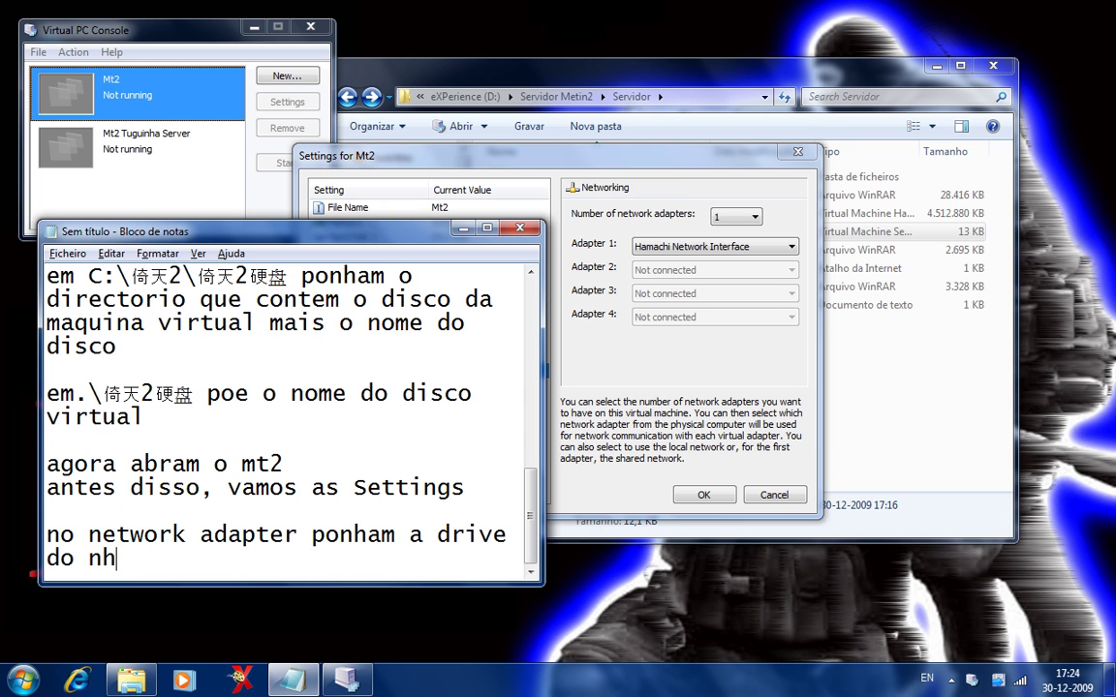
pyautogui.press('BackSpace')
pyautogui.press('BackSpace')
pyautogui.write('hamachi')
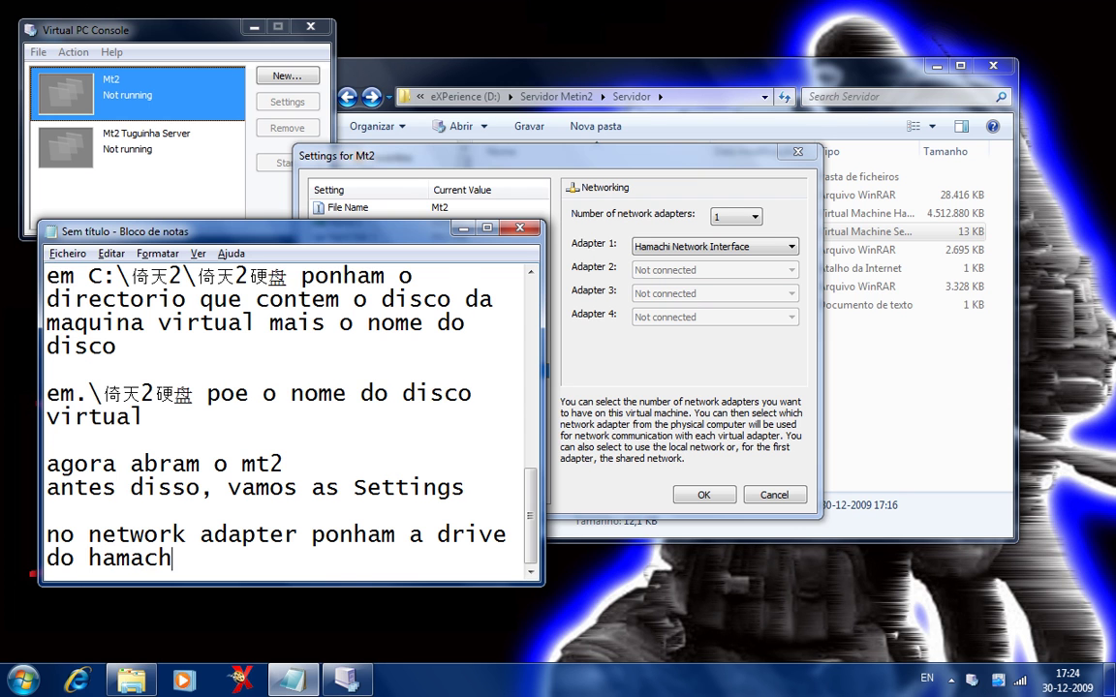
pyautogui.click(717, 311)
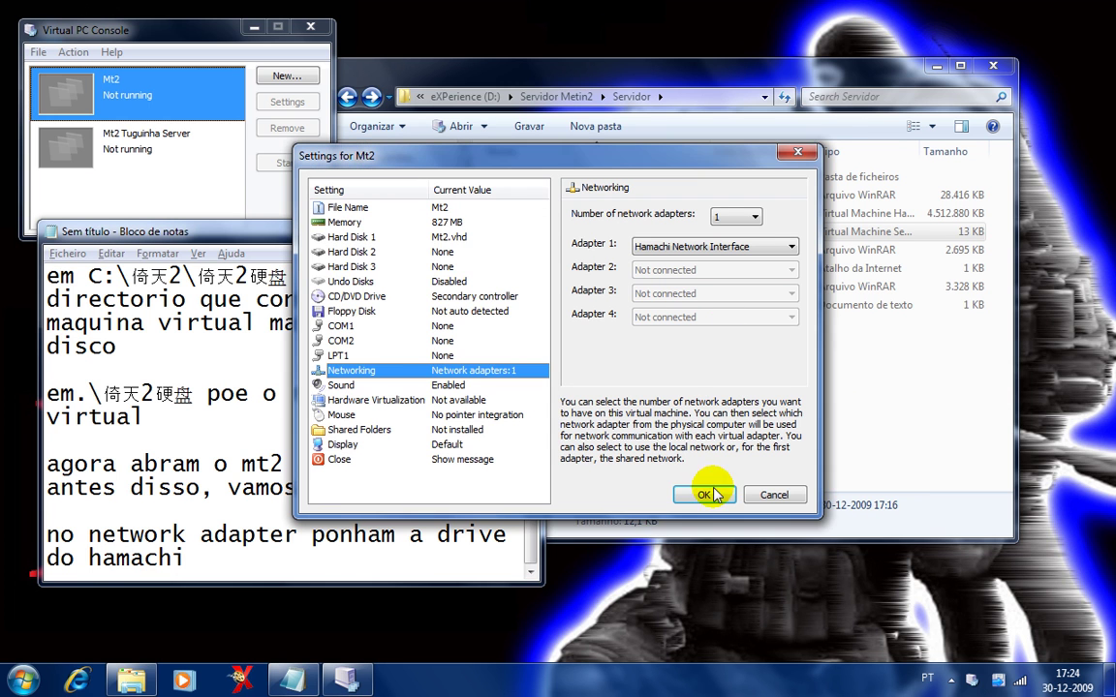
pyautogui.click(712, 491)
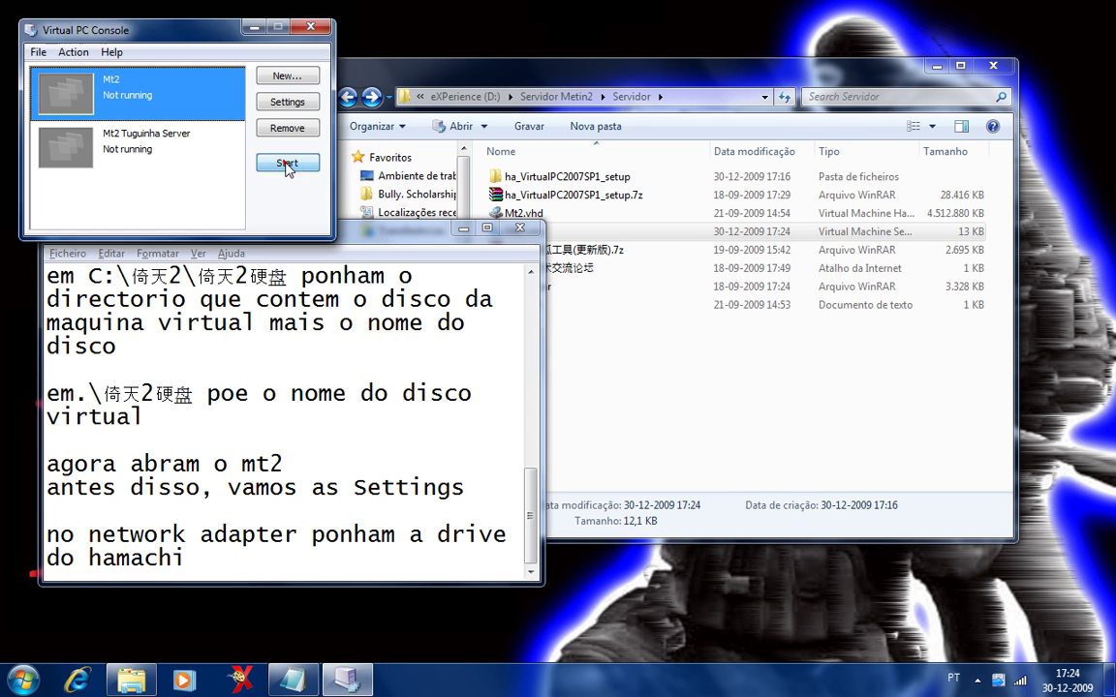
# Start Mt2, boot FreeBSD's default option, and note 'aqui carregam ENTER ou esperam que acabe o tempo'.
pyautogui.click(286, 163)
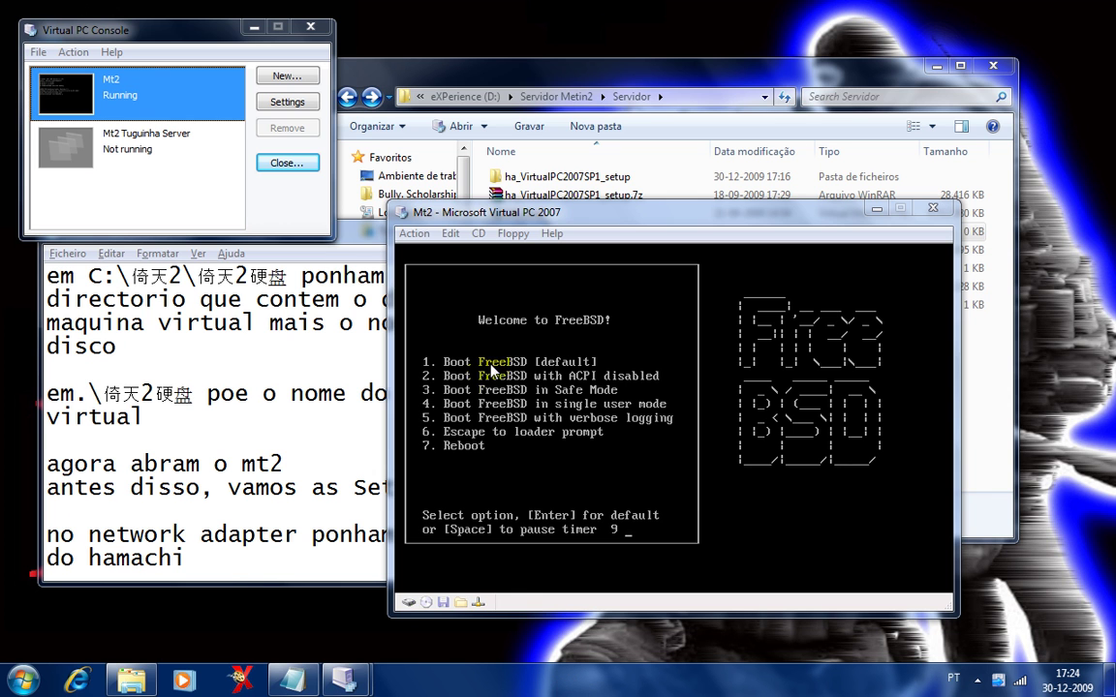
pyautogui.press('Return')
pyautogui.click(211, 561)
pyautogui.press('Return')
pyautogui.press('Return')
pyautogui.write('aqui carregam enter')
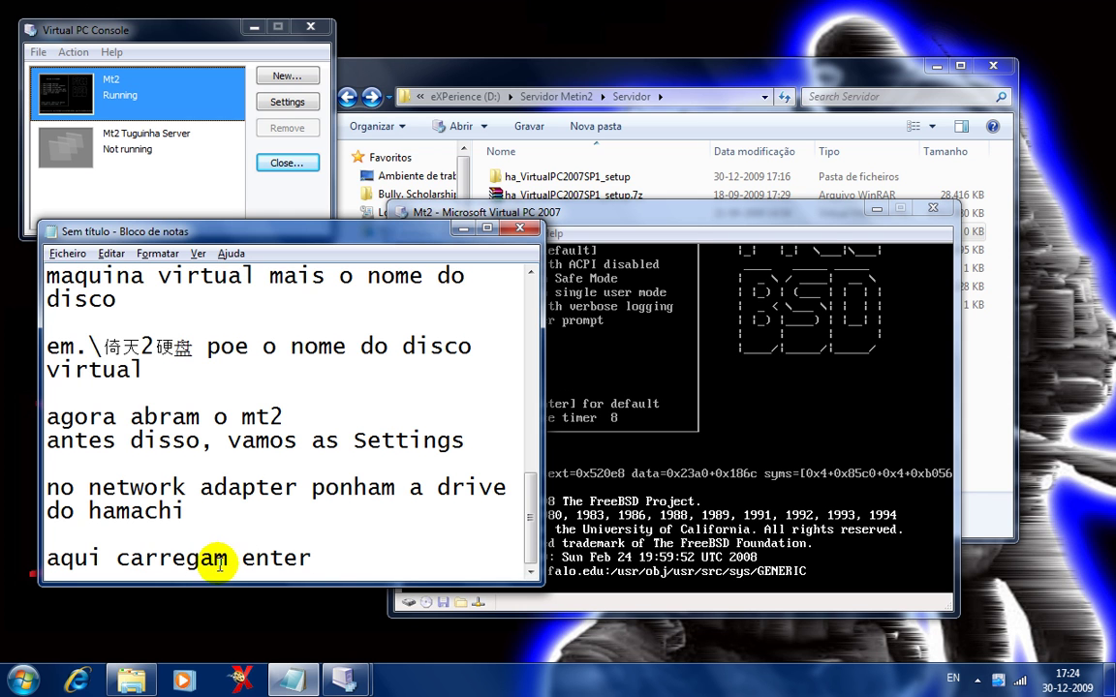
pyautogui.doubleClick(243, 559)
pyautogui.write('ENTER')
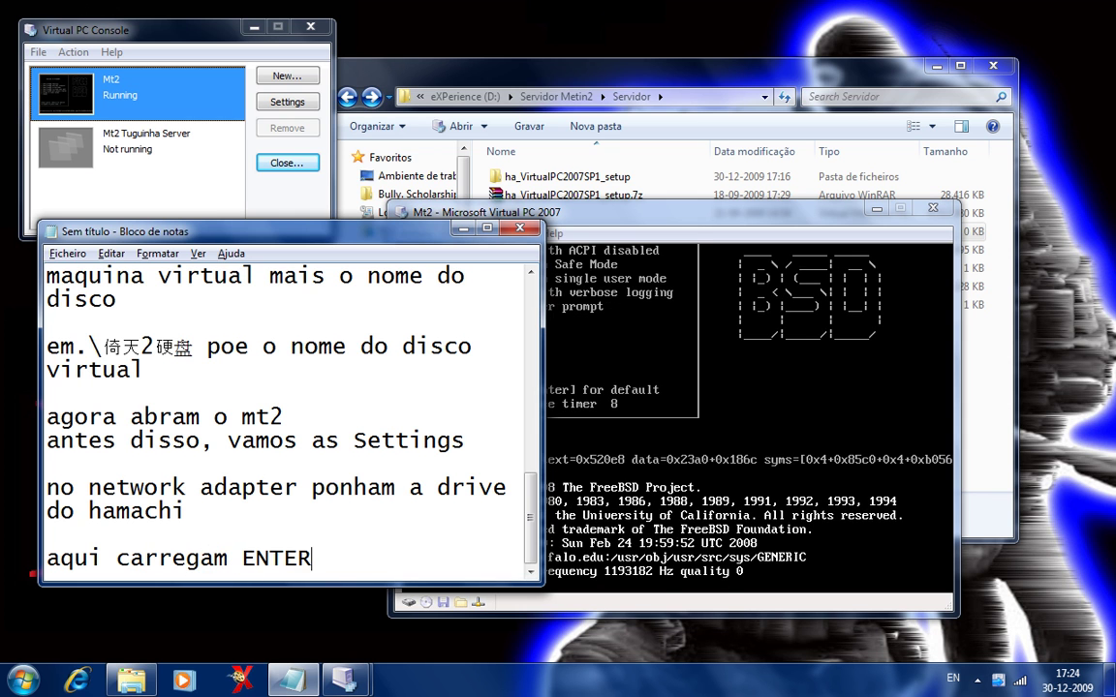
pyautogui.write(' ou')
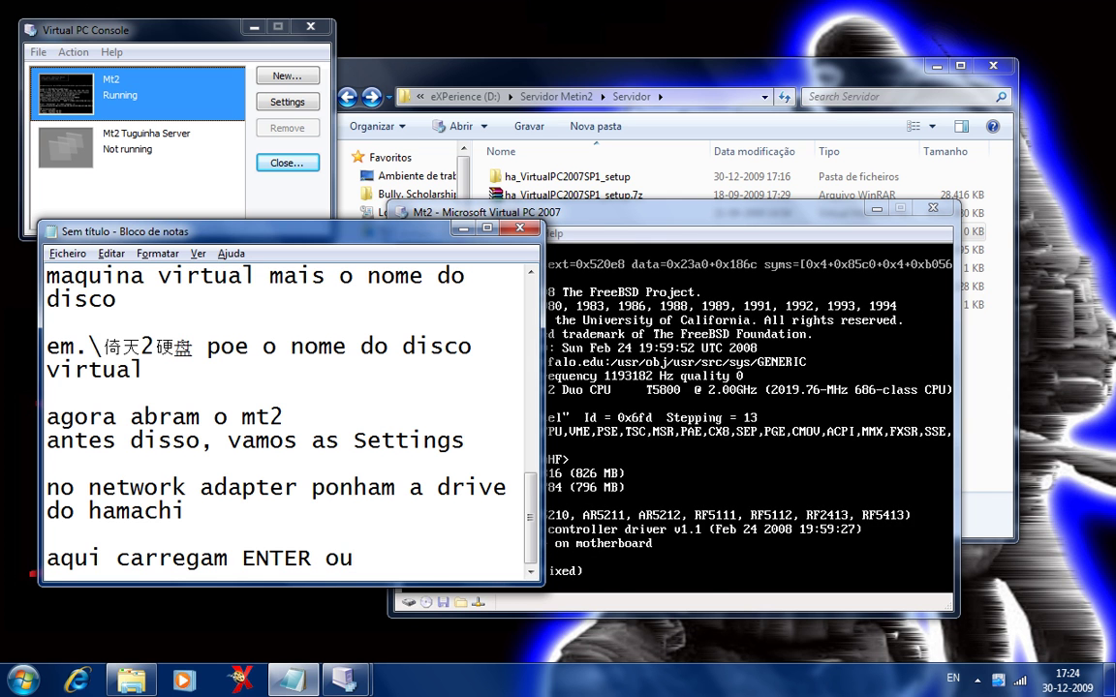
pyautogui.write(' de')
pyautogui.write('esperam que a')
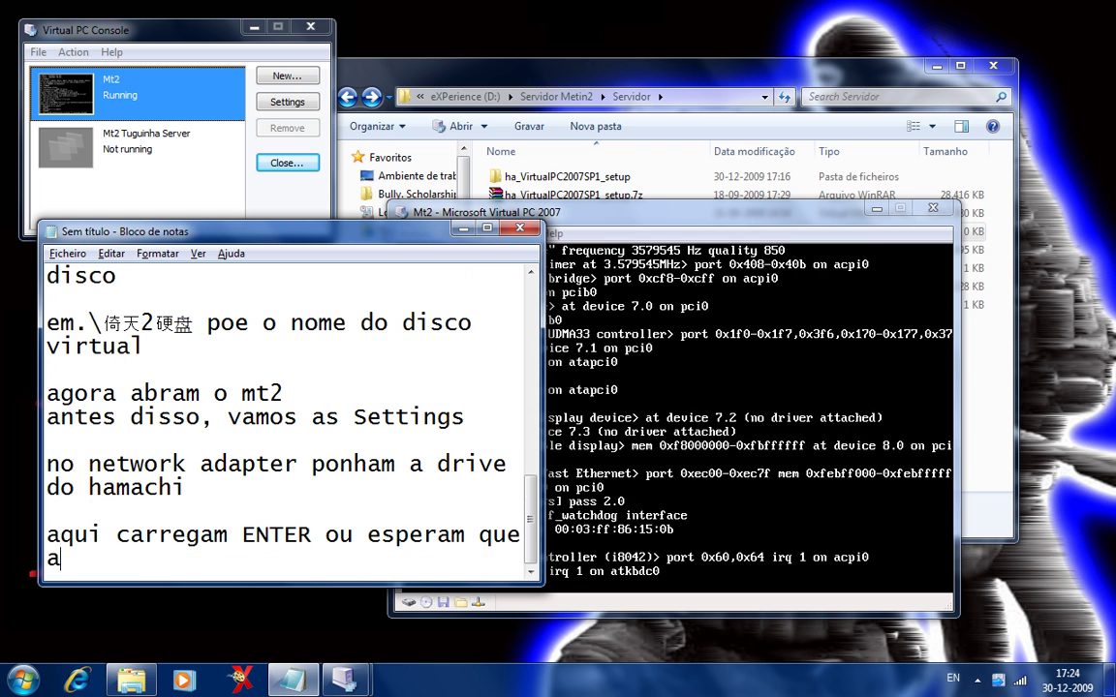
pyautogui.write('cabe o tempo')
pyautogui.press('Return')
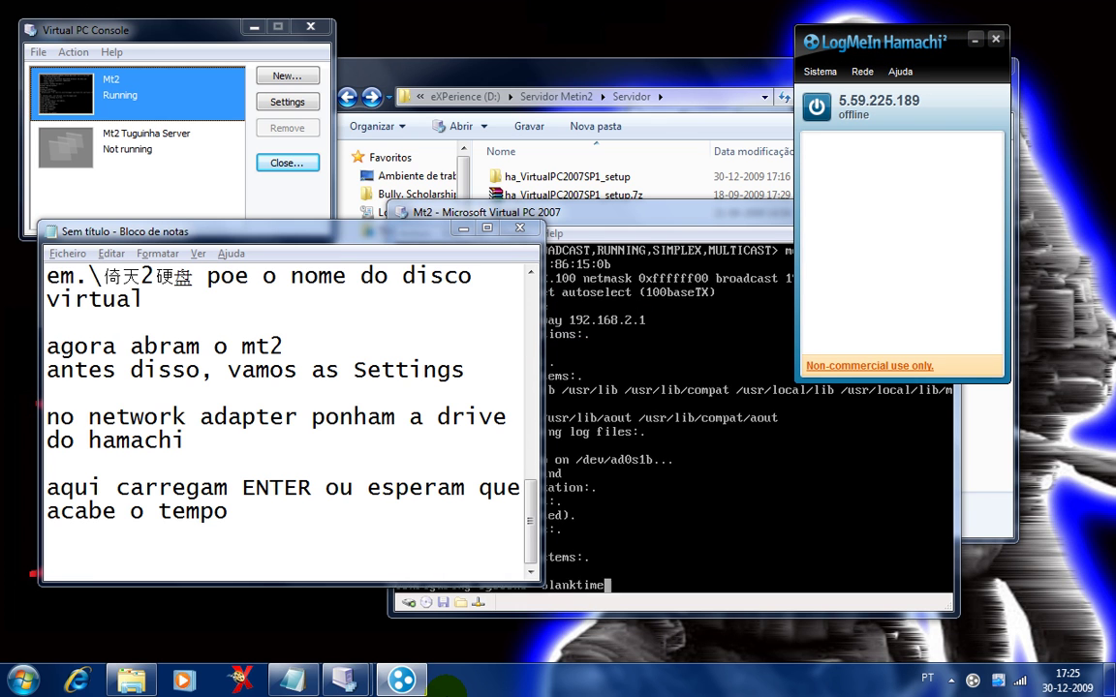
# Switch Hamachi online, collapse the Mt2PrivateHamachi member list, and return to the Mt2 window.
pyautogui.click(819, 109)
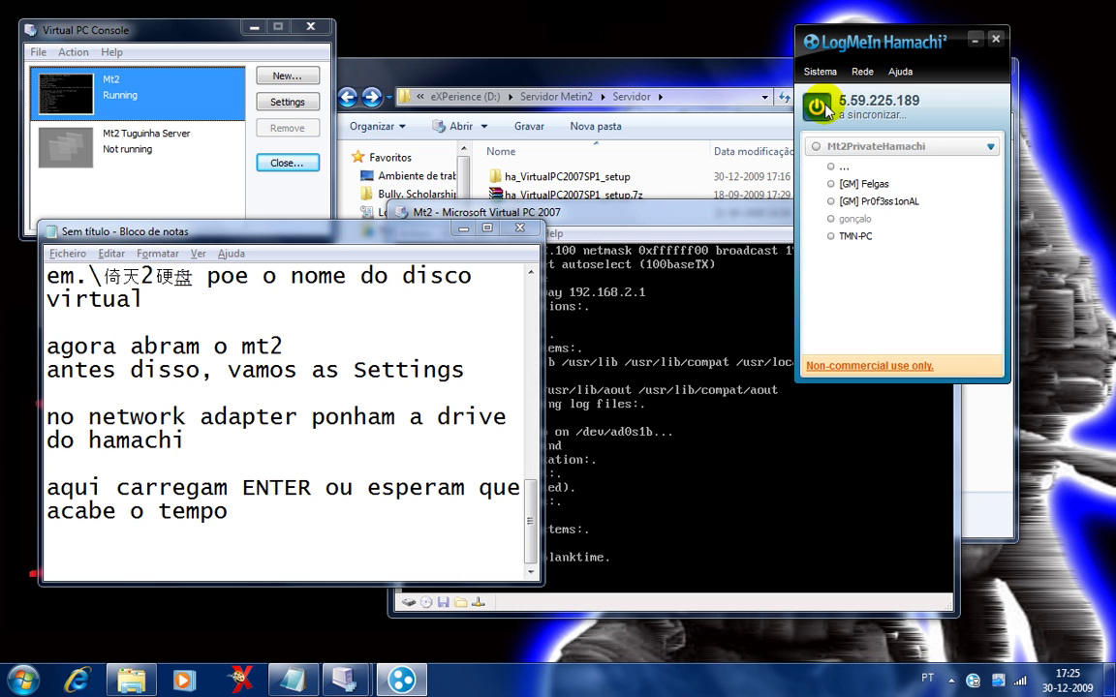
pyautogui.click(991, 147)
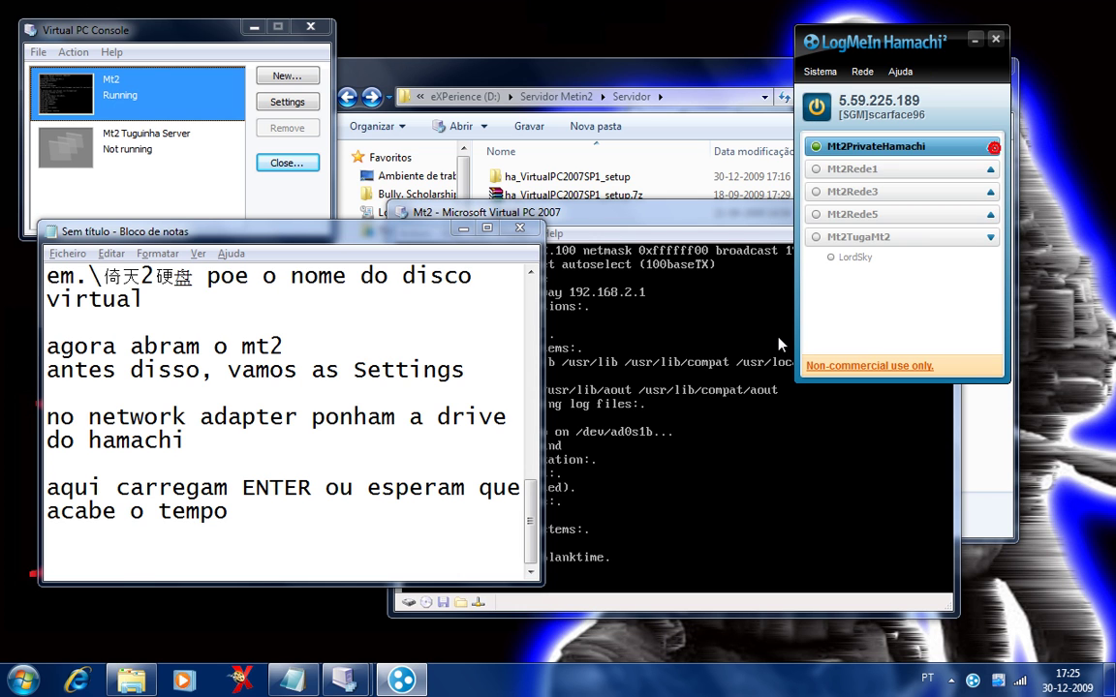
pyautogui.click(753, 504)
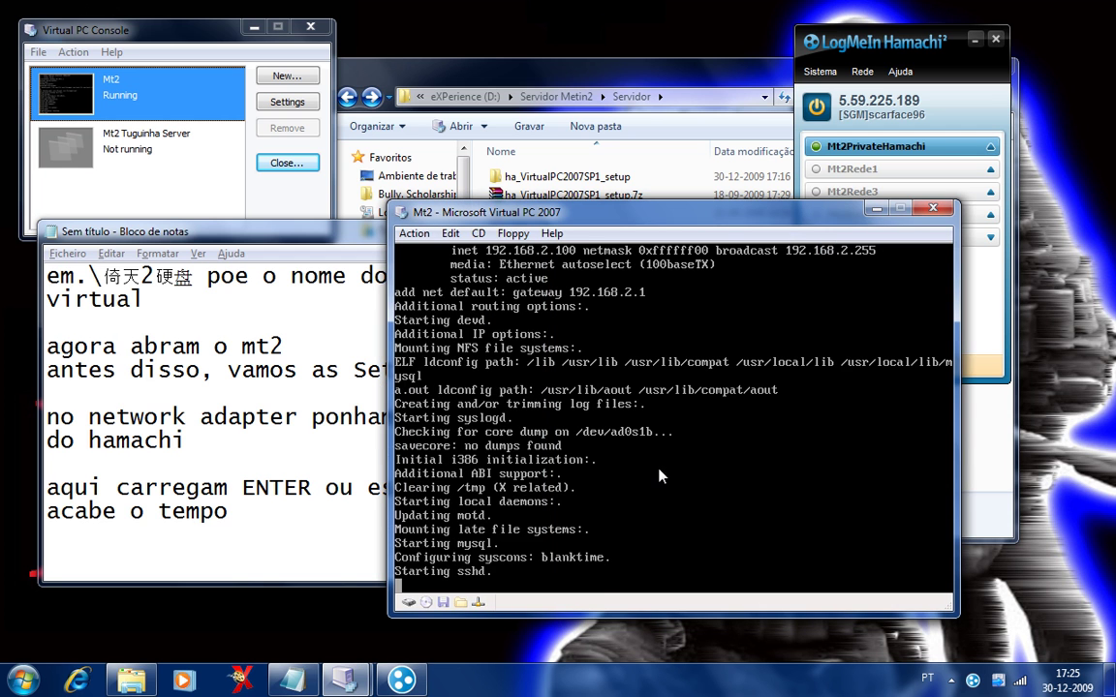
# Write 'login: root' and the root password line in the notes.
pyautogui.click(283, 553)
pyautogui.write('l')
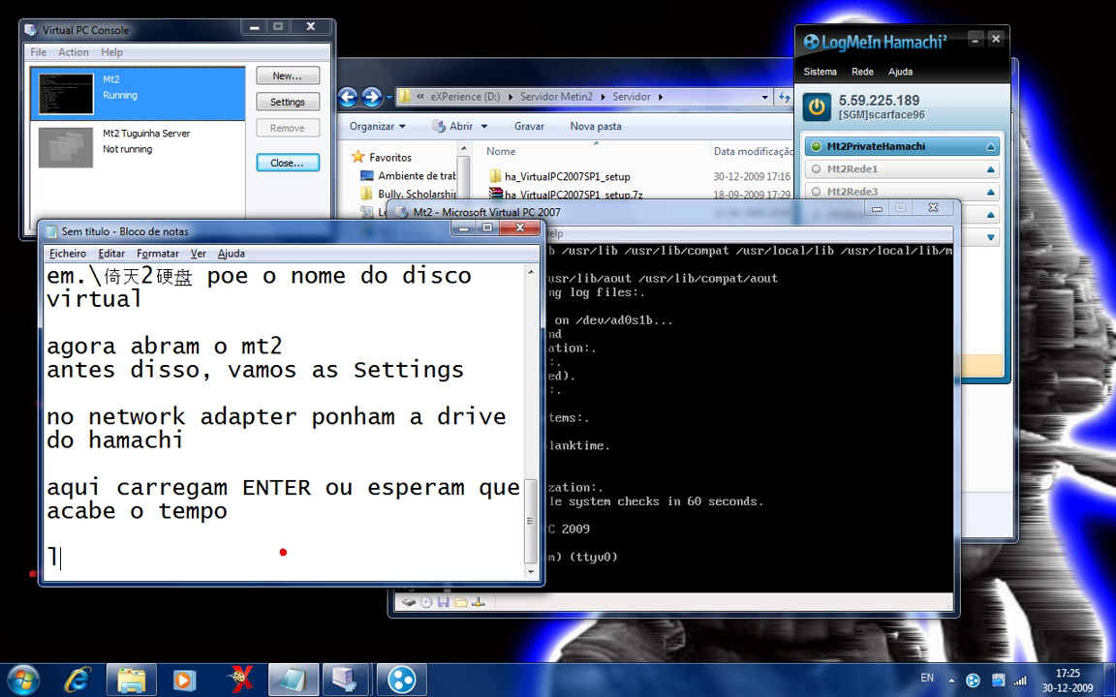
pyautogui.write('ogin>')
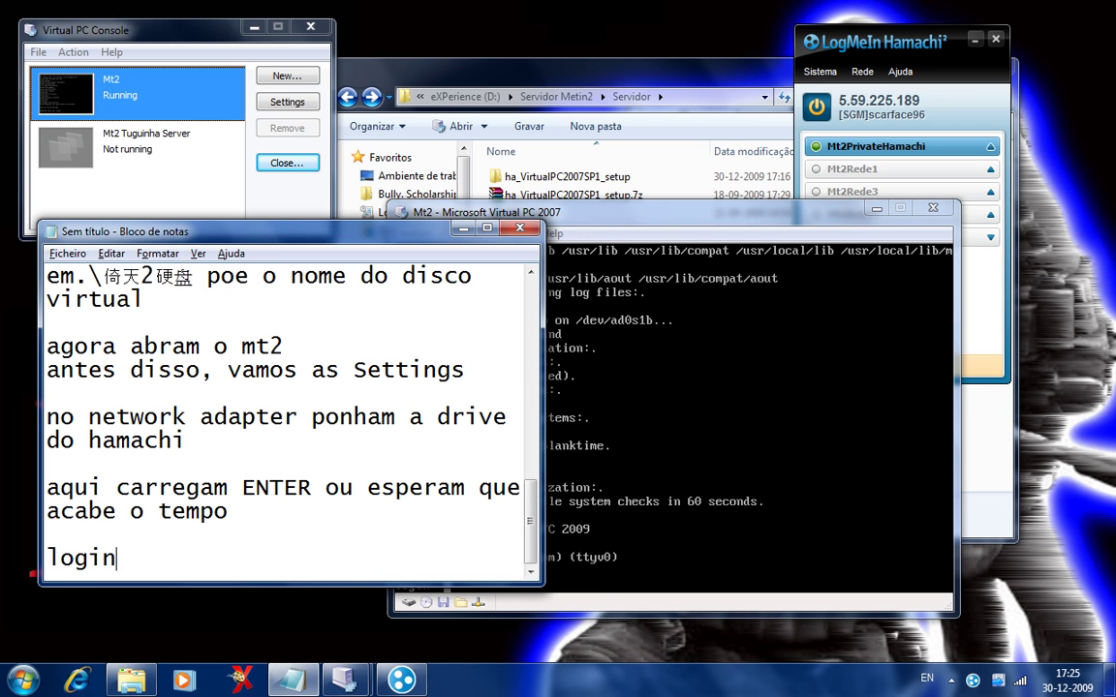
pyautogui.press('BackSpace')
pyautogui.press('BackSpace')
pyautogui.hotkey('alt', 'shift')
pyautogui.write(': root')
pyautogui.press('Return')
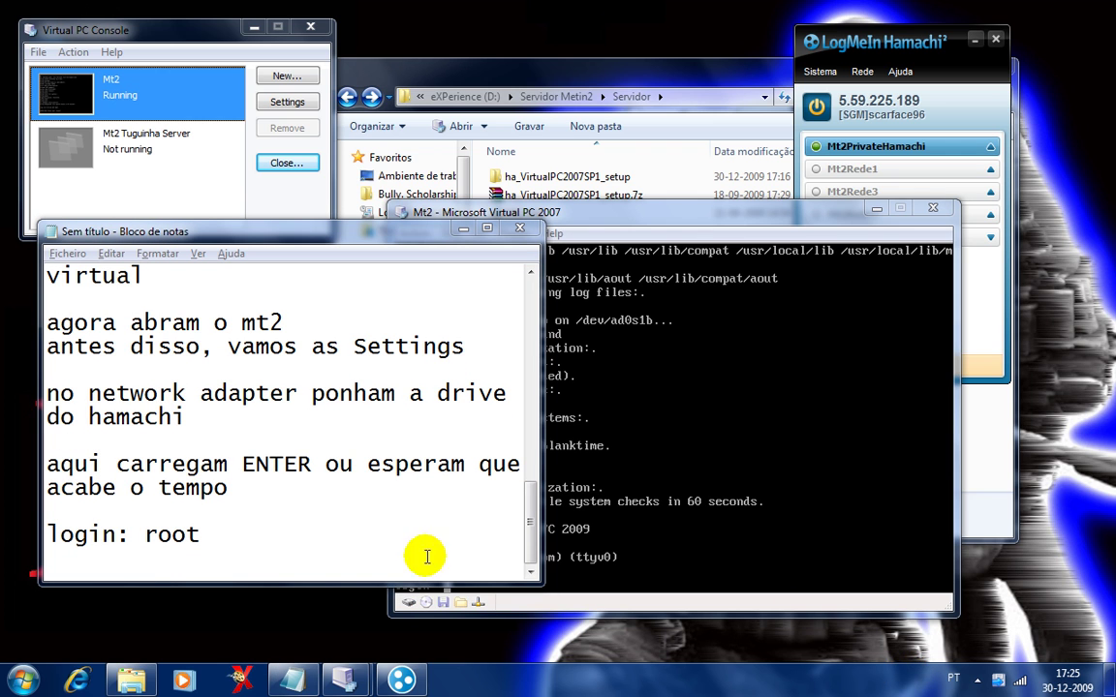
pyautogui.click(300, 556)
pyautogui.write('password')
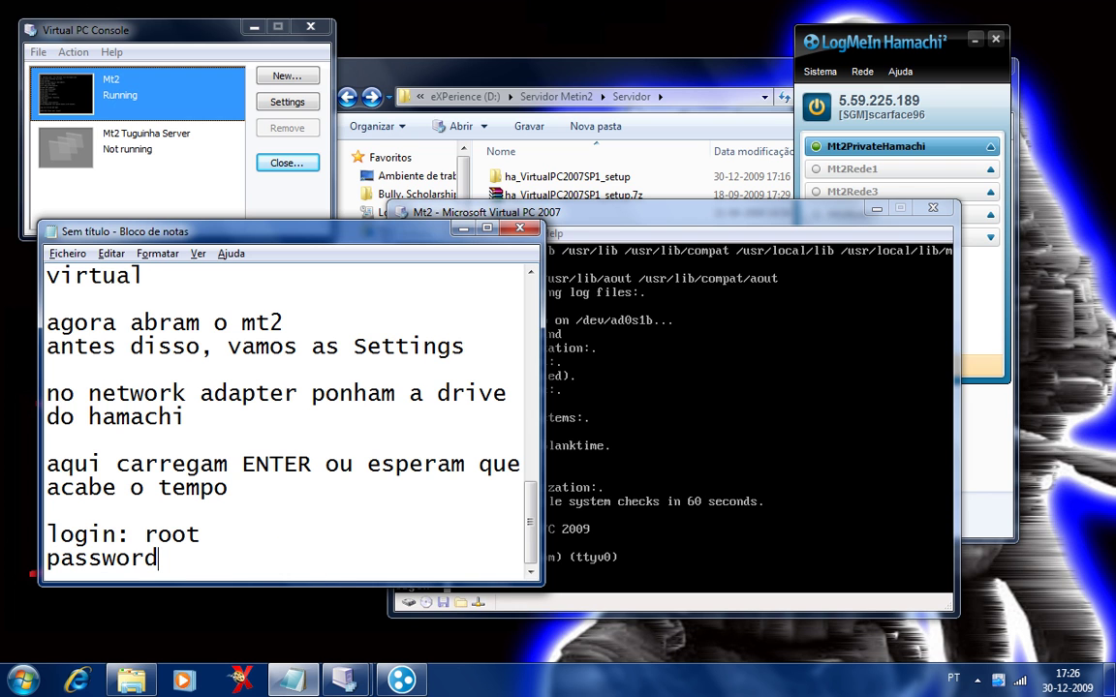
pyautogui.write(': mcncc.com')
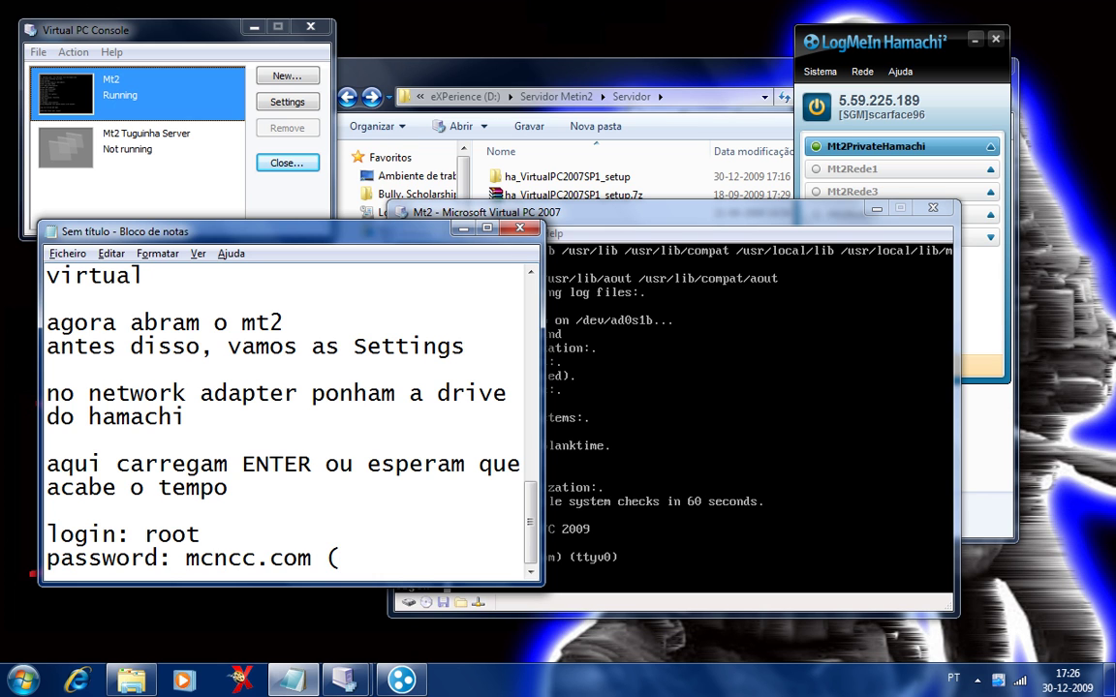
pyautogui.write(' (ela nao ap')
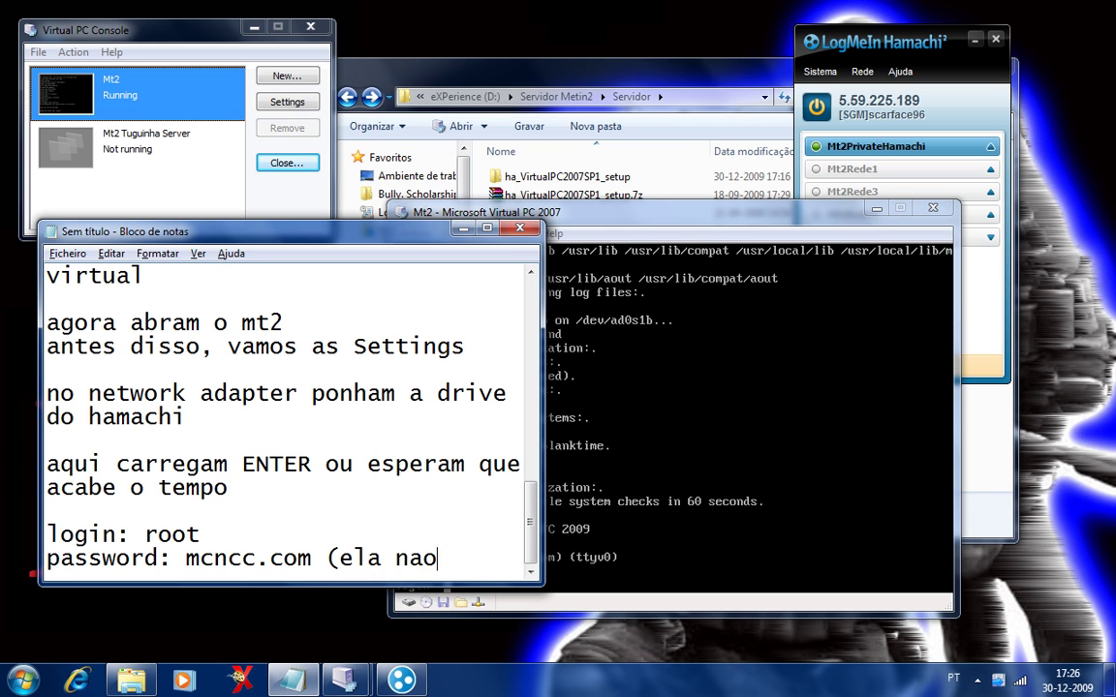
pyautogui.write('ece')
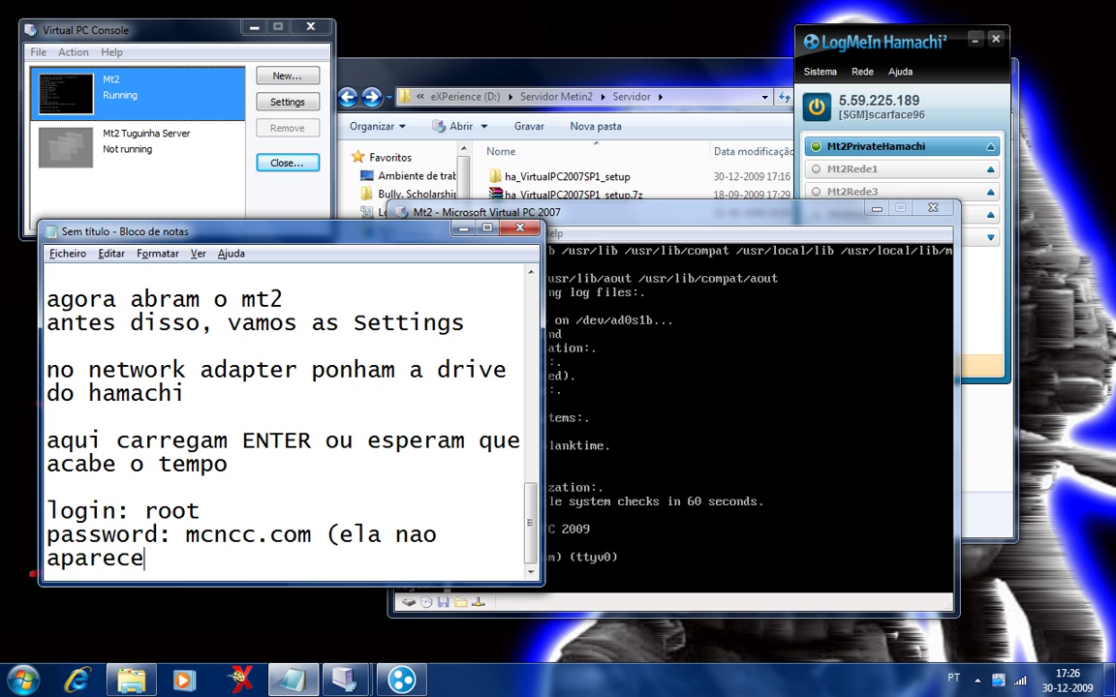
# Log in to the FreeBSD console as root with its password.
pyautogui.click(605, 581)
pyautogui.write('root')
pyautogui.press('Return')
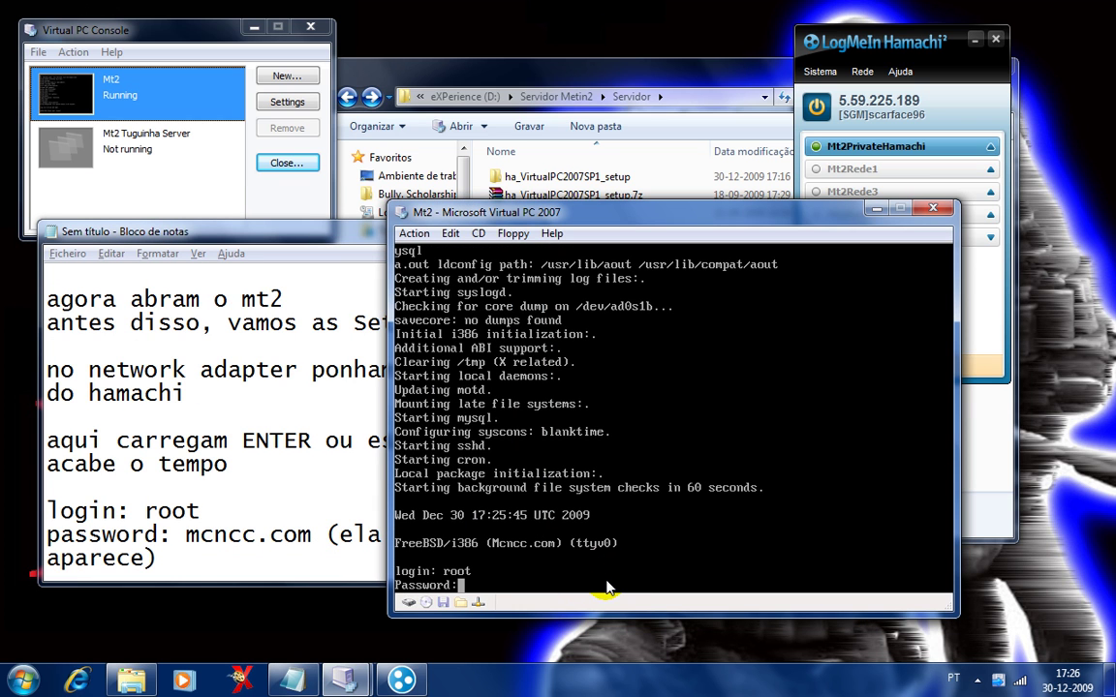
pyautogui.press('Return')
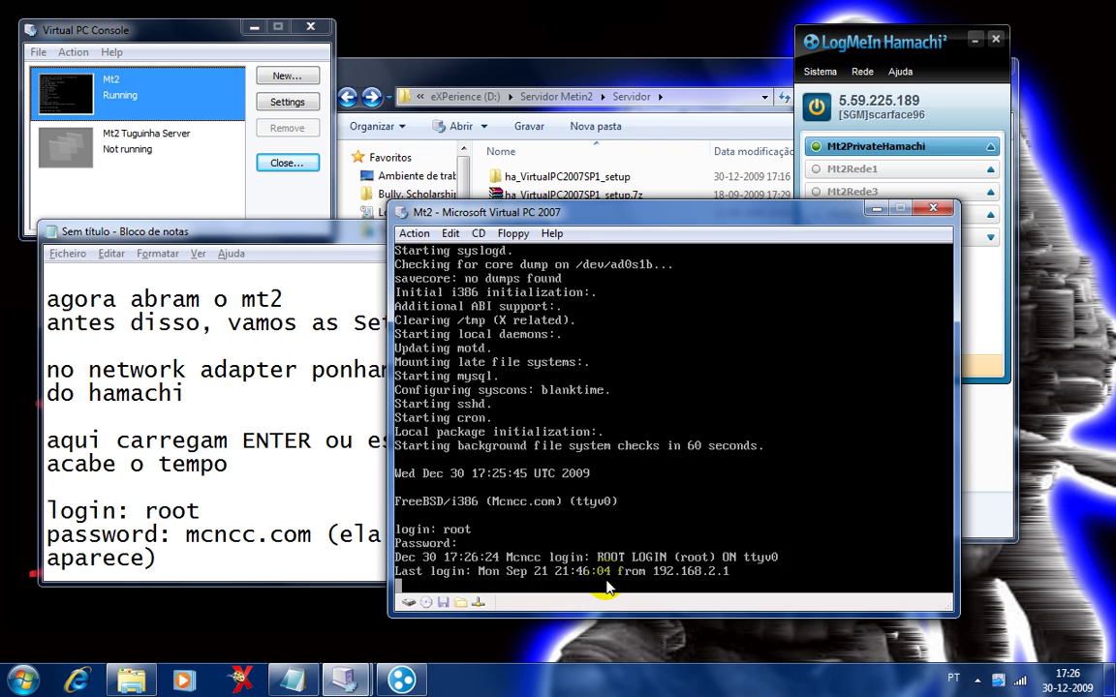
# Note 'agoram escrevam sysinstall' and run sysinstall on the console.
pyautogui.click(305, 571)
pyautogui.press('Return')
pyautogui.write('agoram escrevam')
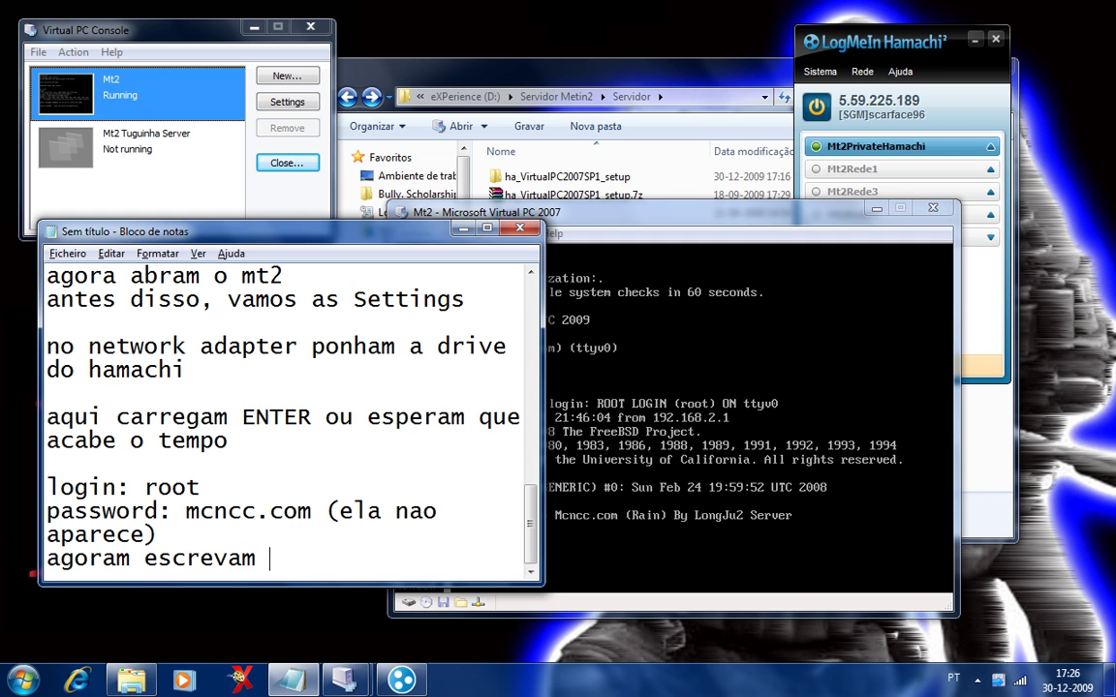
pyautogui.write(' sysinstall')
pyautogui.click(671, 593)
pyautogui.write('sysinstall')
pyautogui.press('Return')
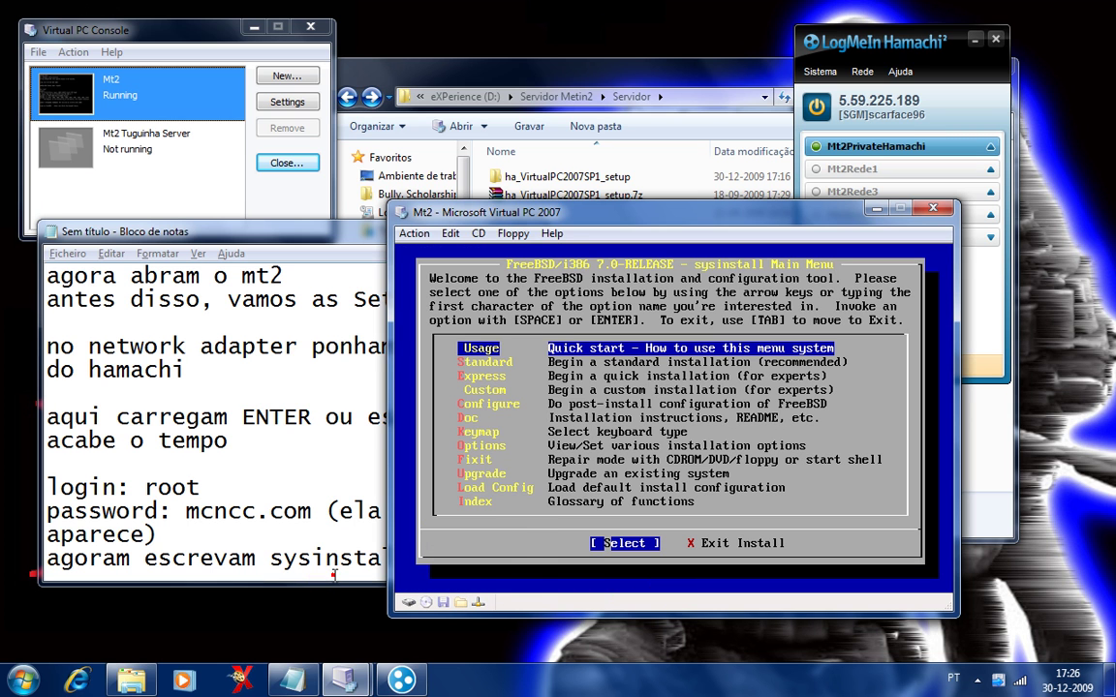
# Note 'Configure' and open sysinstall's post-install Configure menu.
pyautogui.click(298, 514)
pyautogui.press('Return')
pyautogui.press('Return')
pyautogui.write('Configure>')
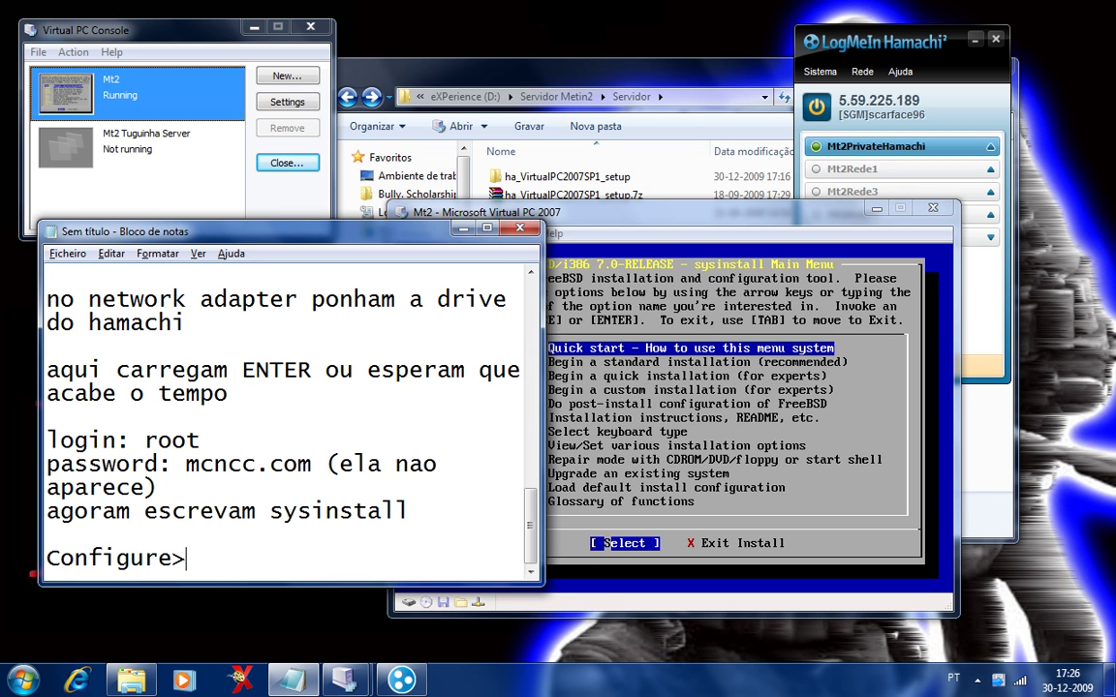
pyautogui.click(661, 412)
pyautogui.press('Down')
pyautogui.press('Down')
pyautogui.press('Down')
pyautogui.press('Down')
pyautogui.press('Return')
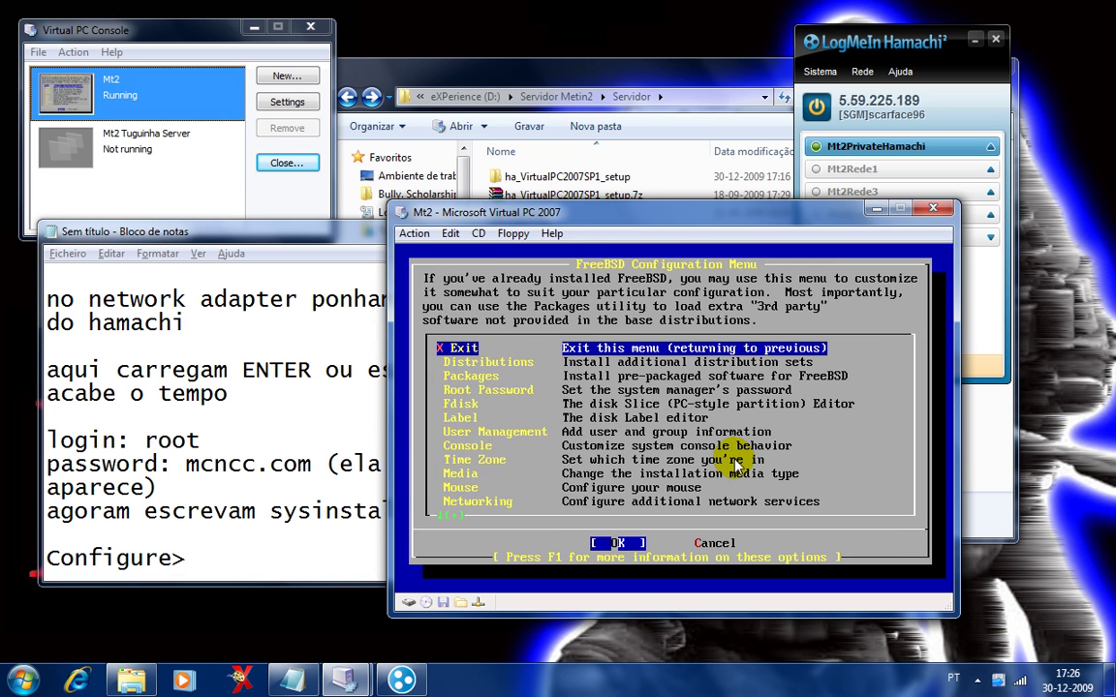
# Note 'Networking' and open the Networking menu.
pyautogui.click(257, 560)
pyautogui.write('Networking')
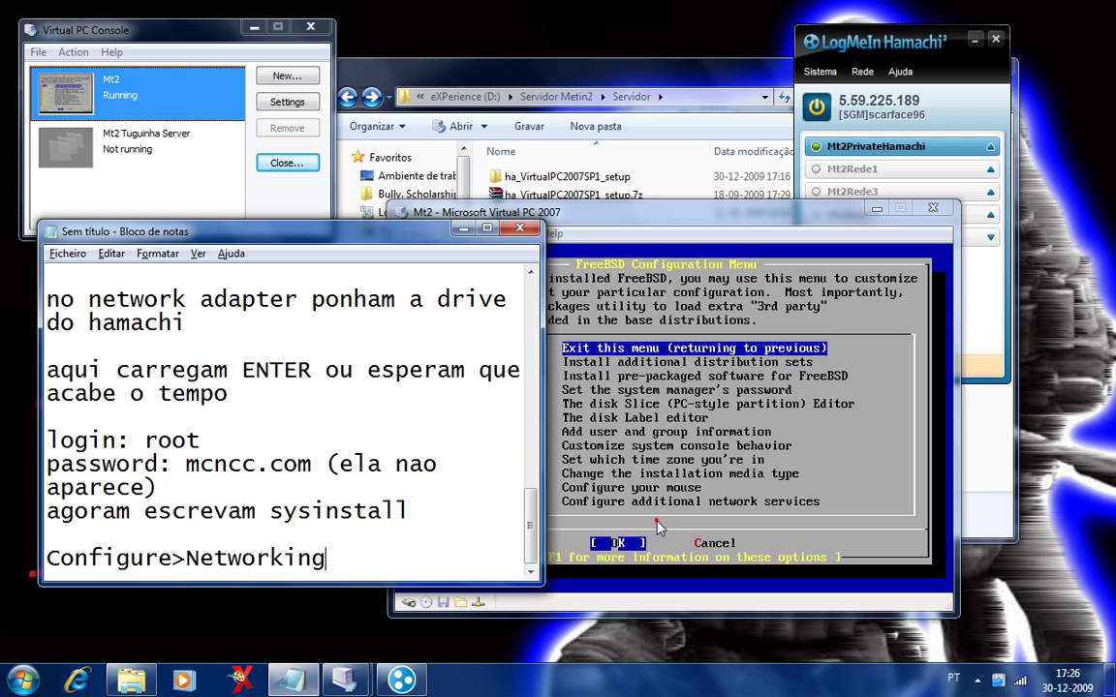
pyautogui.click(657, 533)
pyautogui.press('Down')
pyautogui.press('Down')
pyautogui.press('Down')
pyautogui.press('Down')
pyautogui.press('Down')
pyautogui.press('Down')
pyautogui.press('Down')
pyautogui.press('Down')
pyautogui.press('Down')
pyautogui.press('Down')
pyautogui.press('Down')
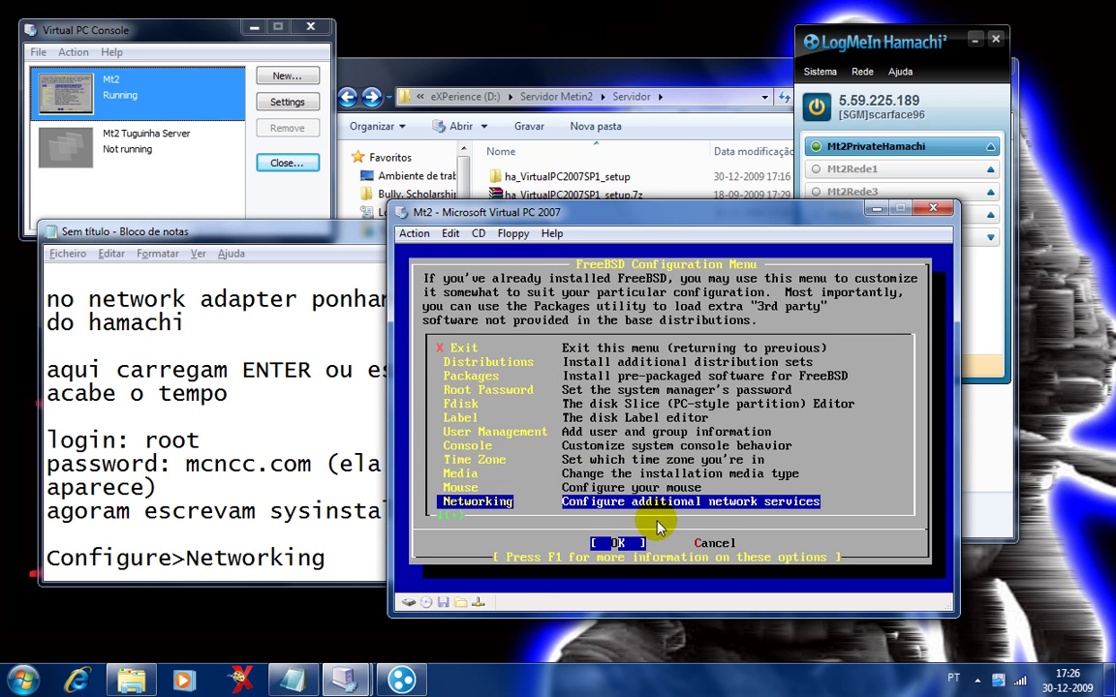
pyautogui.press('Down')
pyautogui.press('Up')
pyautogui.press('Return')
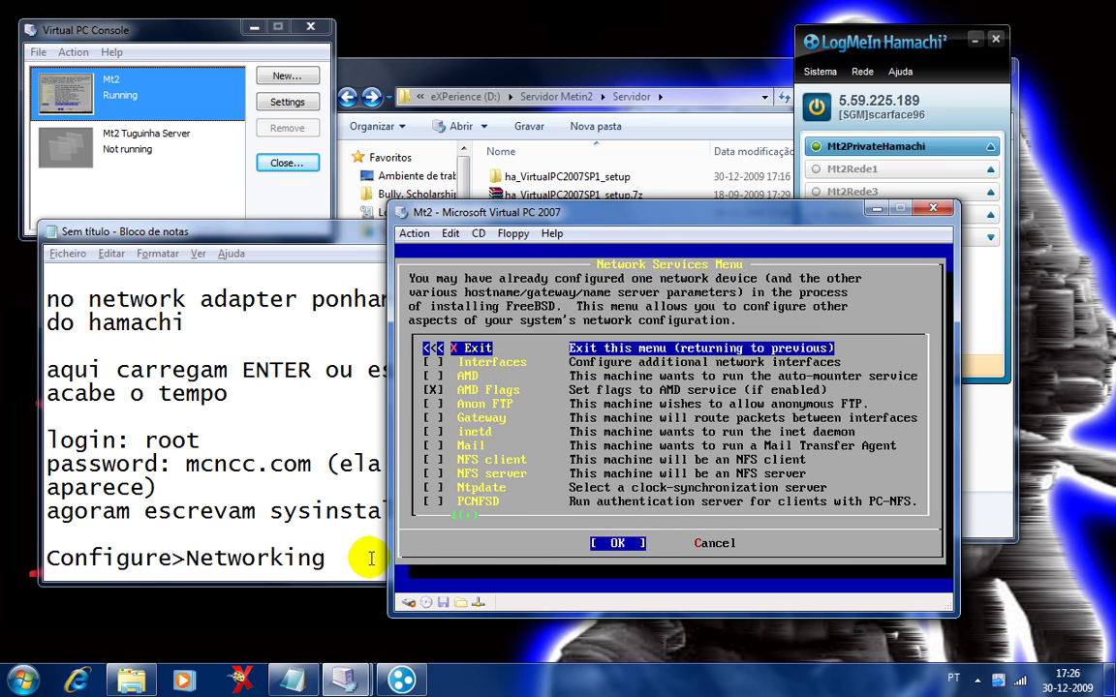
# Append '>Interfaces' to the notes and open the Interfaces list.
pyautogui.click(371, 559)
pyautogui.write('>Interfaces')
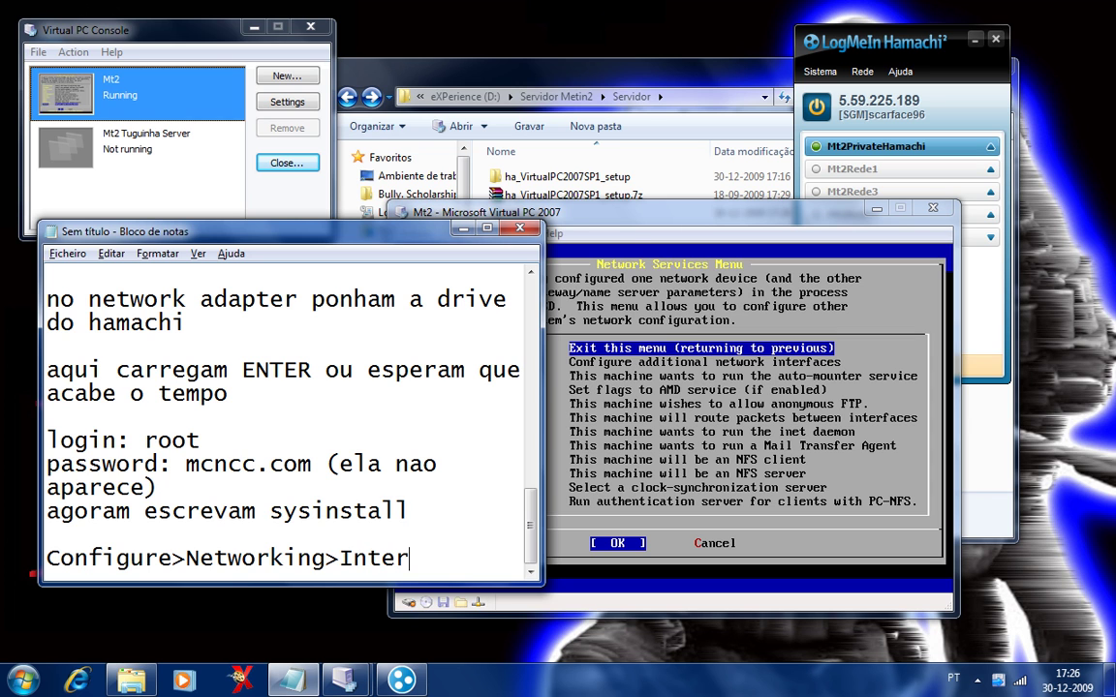
pyautogui.click(644, 476)
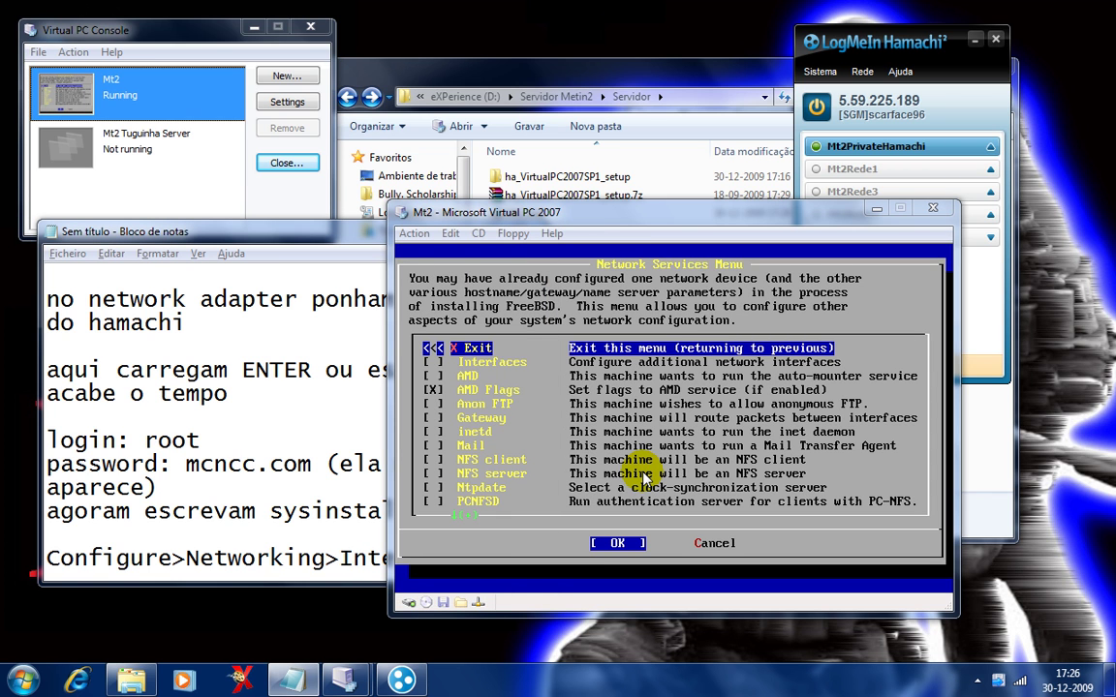
pyautogui.press('Down')
pyautogui.press('Return')
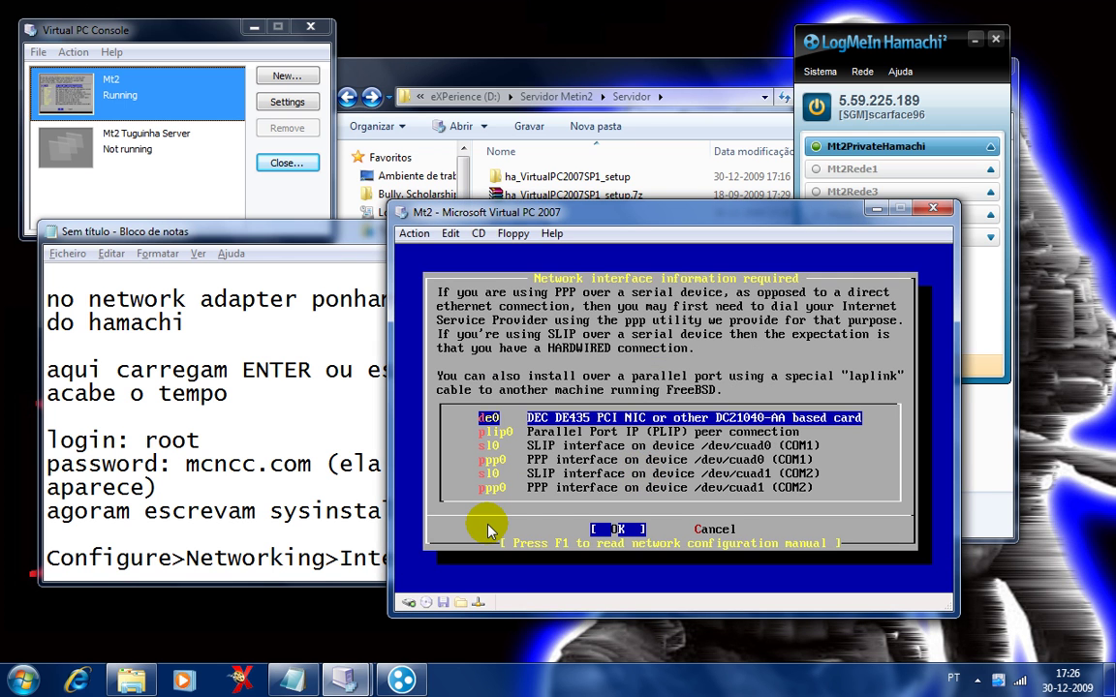
# Add '>de0' followed by two 'NO' lines to the notes.
pyautogui.click(295, 551)
pyautogui.write('>d')
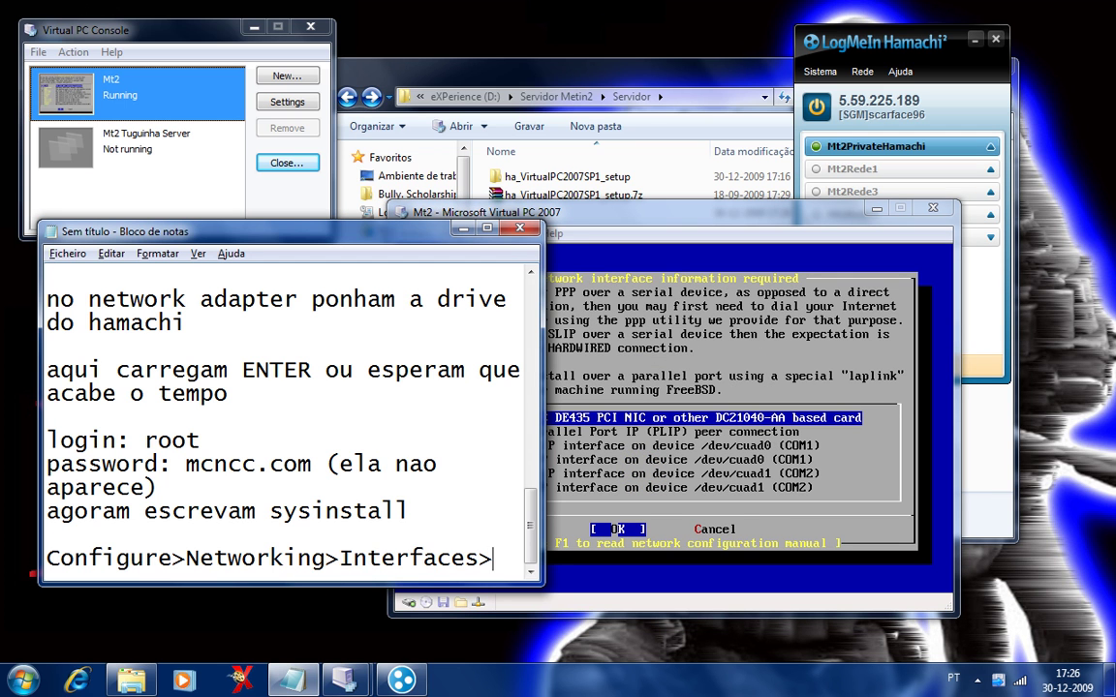
pyautogui.write('e0')
pyautogui.click(490, 535)
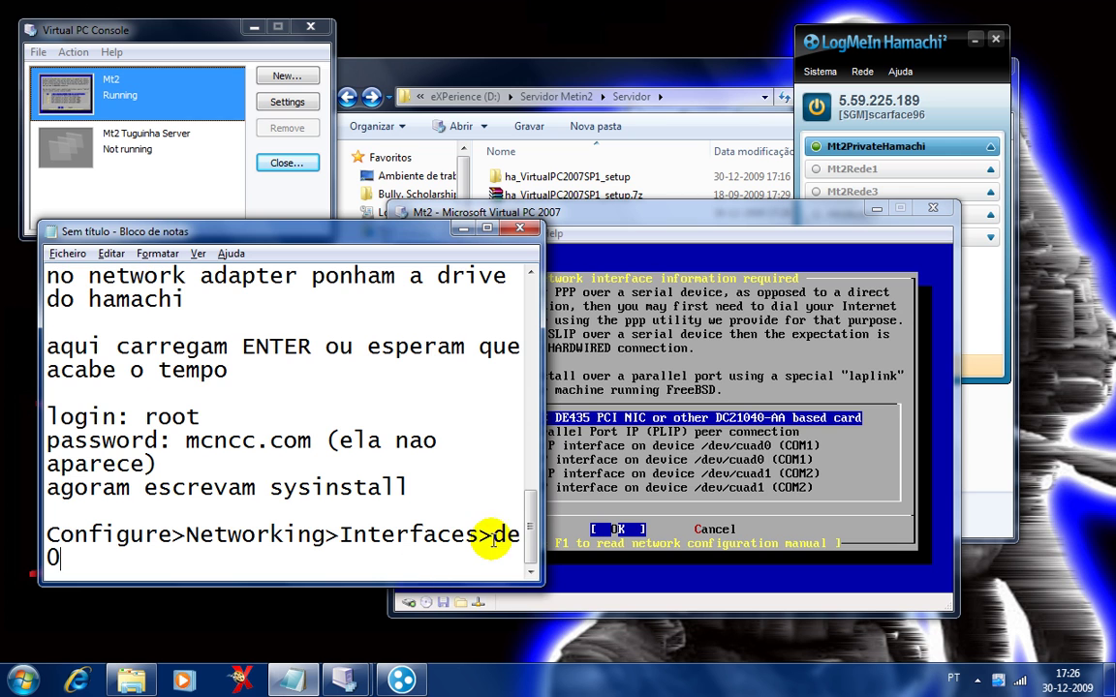
pyautogui.press('Return')
pyautogui.press('Return')
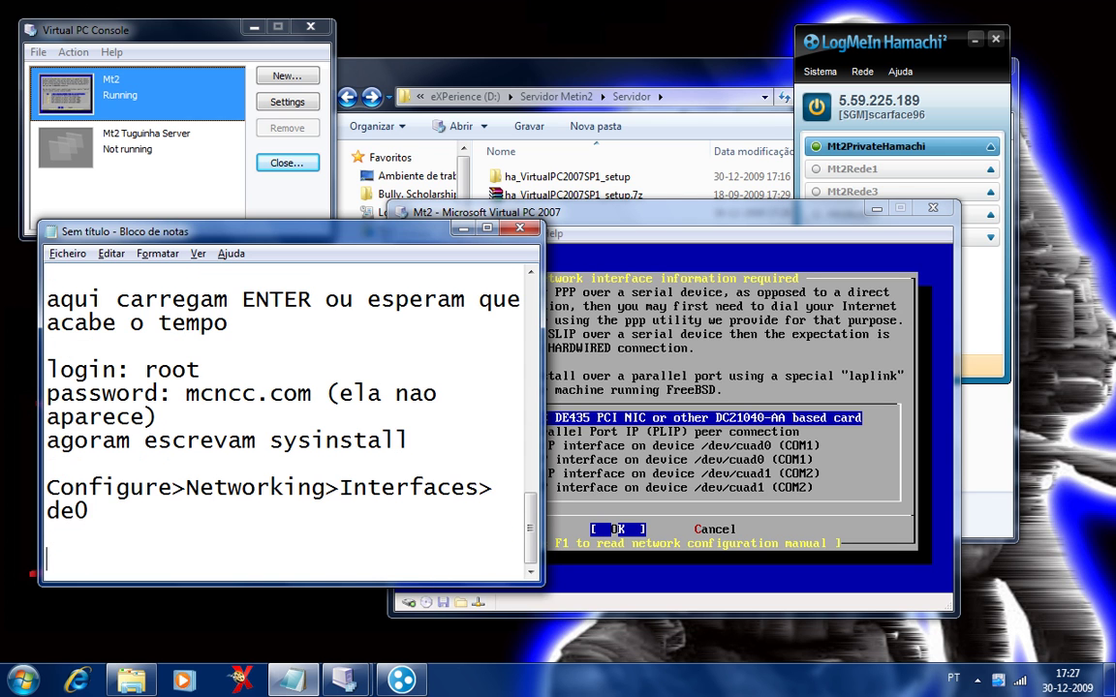
pyautogui.write('NO')
pyautogui.press('Return')
pyautogui.write('Ñ')
pyautogui.press('BackSpace')
pyautogui.write('NO')
# Choose de0 and clear the existing IPv4 gateway.
pyautogui.click(807, 505)
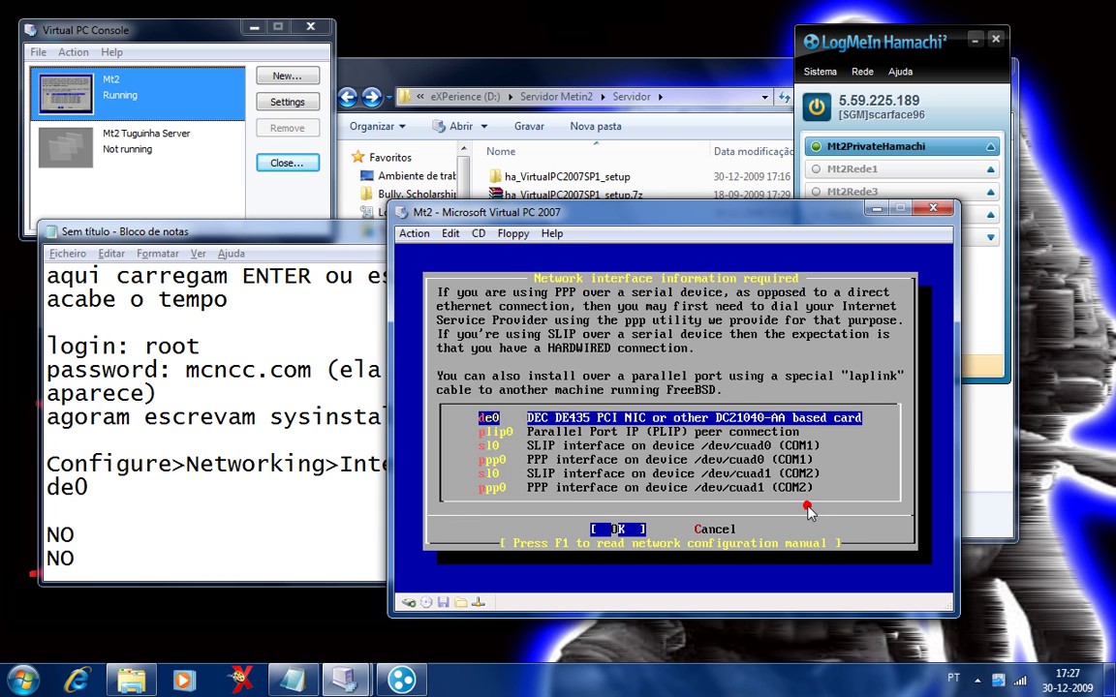
pyautogui.press('Return')
pyautogui.press('Return')
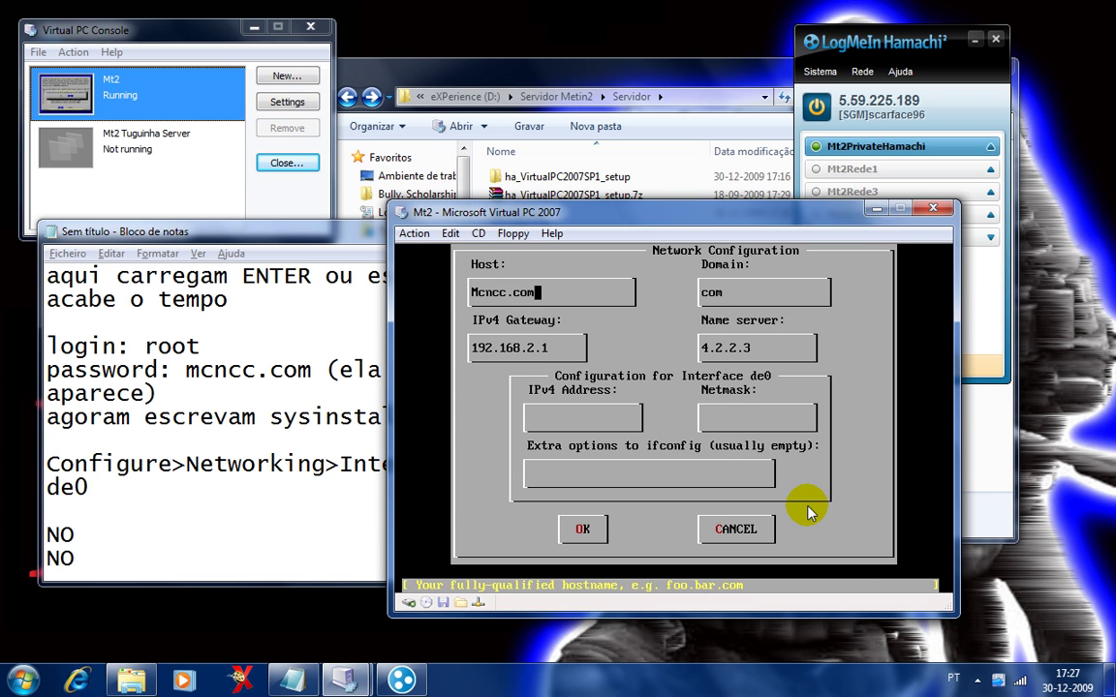
pyautogui.press('Tab')
pyautogui.press('Tab')
pyautogui.press('BackSpace')
pyautogui.press('BackSpace')
pyautogui.press('BackSpace')
pyautogui.press('BackSpace')
pyautogui.press('BackSpace')
pyautogui.press('BackSpace')
pyautogui.press('BackSpace')
pyautogui.press('BackSpace')
pyautogui.press('BackSpace')
pyautogui.press('BackSpace')
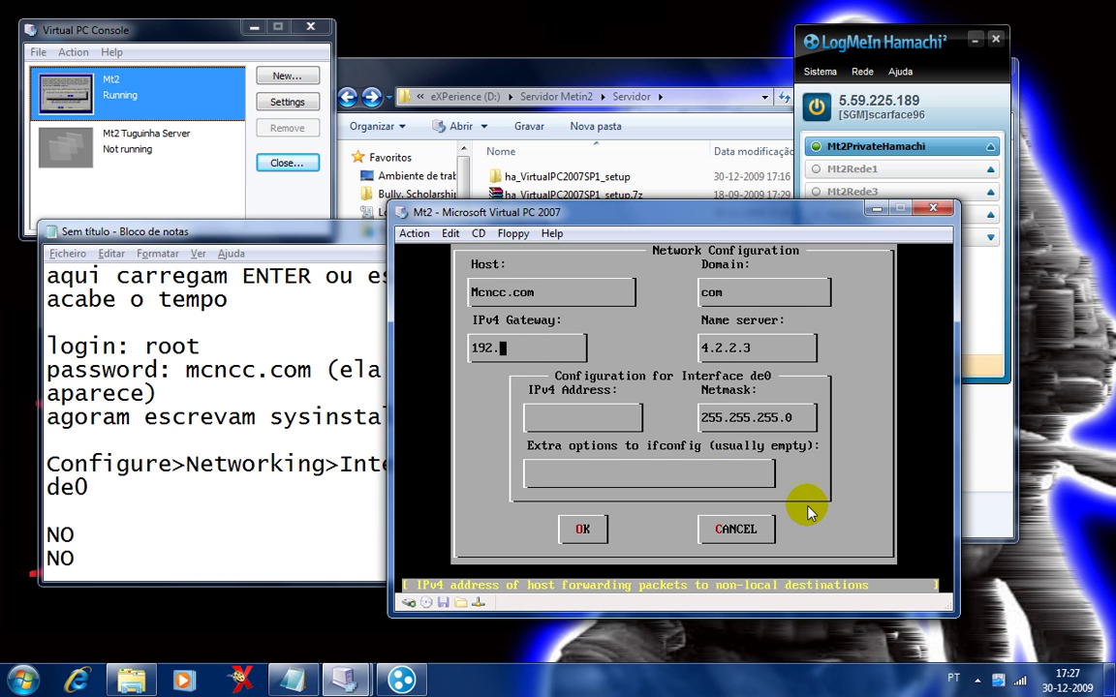
# Note 'aqui ponham o ip do hamachi' and enter gateway 5.59.225.189.
pyautogui.click(252, 579)
pyautogui.press('Return')
pyautogui.press('Return')
pyautogui.write('aq      u')
pyautogui.write('qui ponham ')
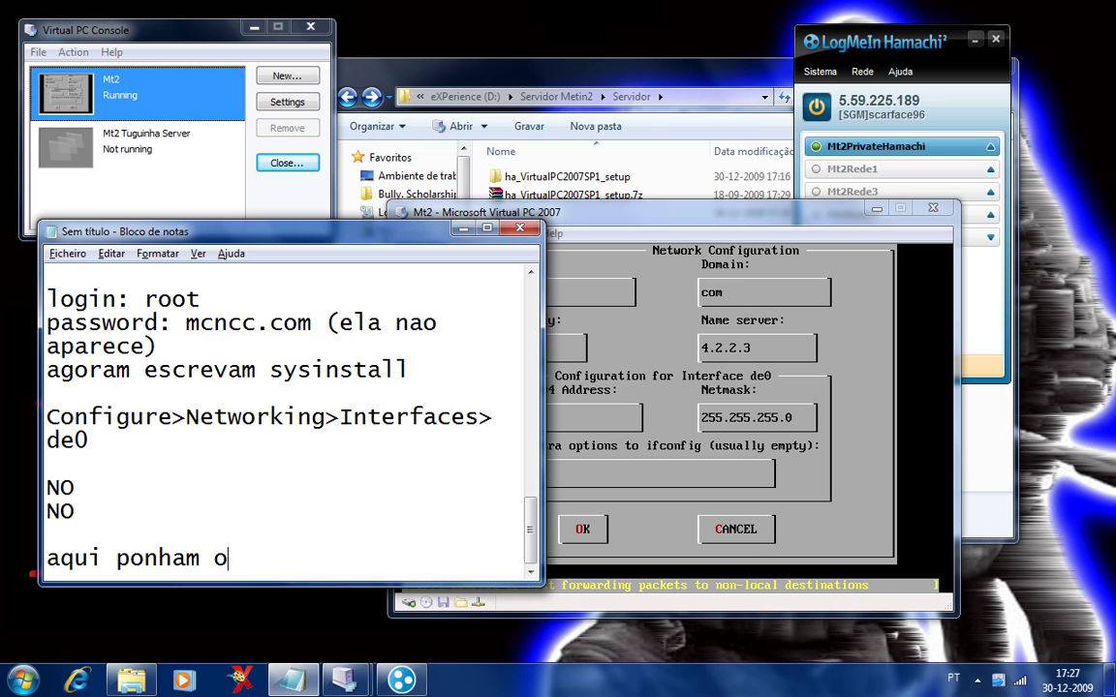
pyautogui.write('o ip do haam')
pyautogui.press('BackSpace')
pyautogui.press('BackSpace')
pyautogui.write('machi')
pyautogui.hotkey('shift', 'Home')
pyautogui.hotkey('ctrl', 'c')
pyautogui.press('End')
pyautogui.press('Return')
pyautogui.click(658, 356)
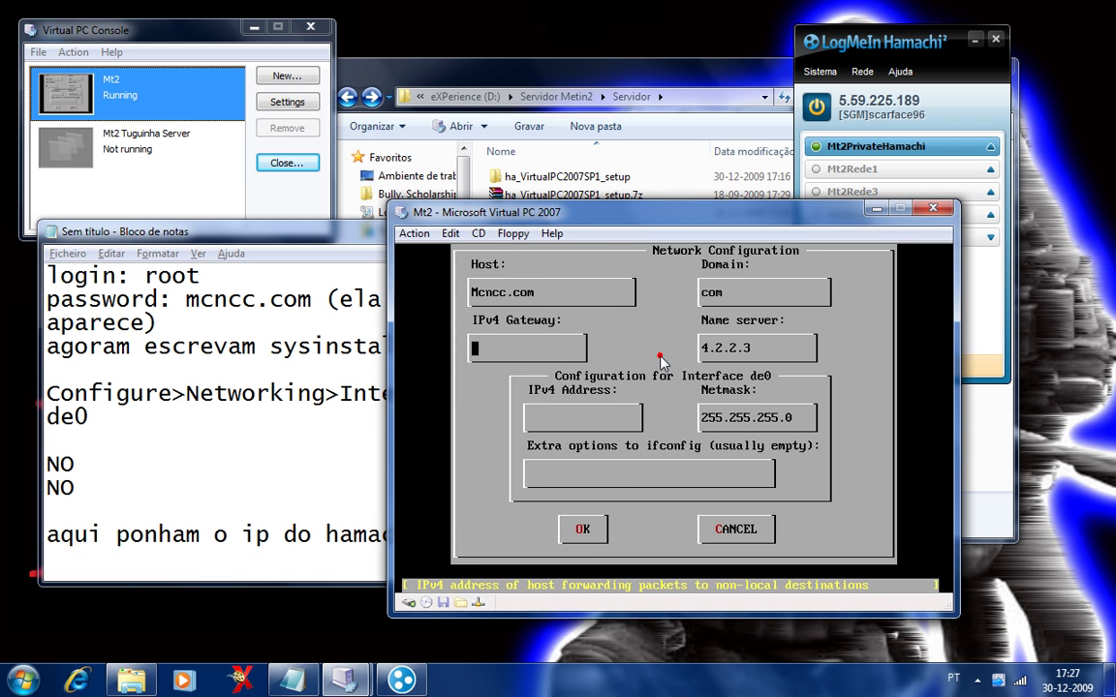
pyautogui.write('5.59.225.189')
pyautogui.press('Down')
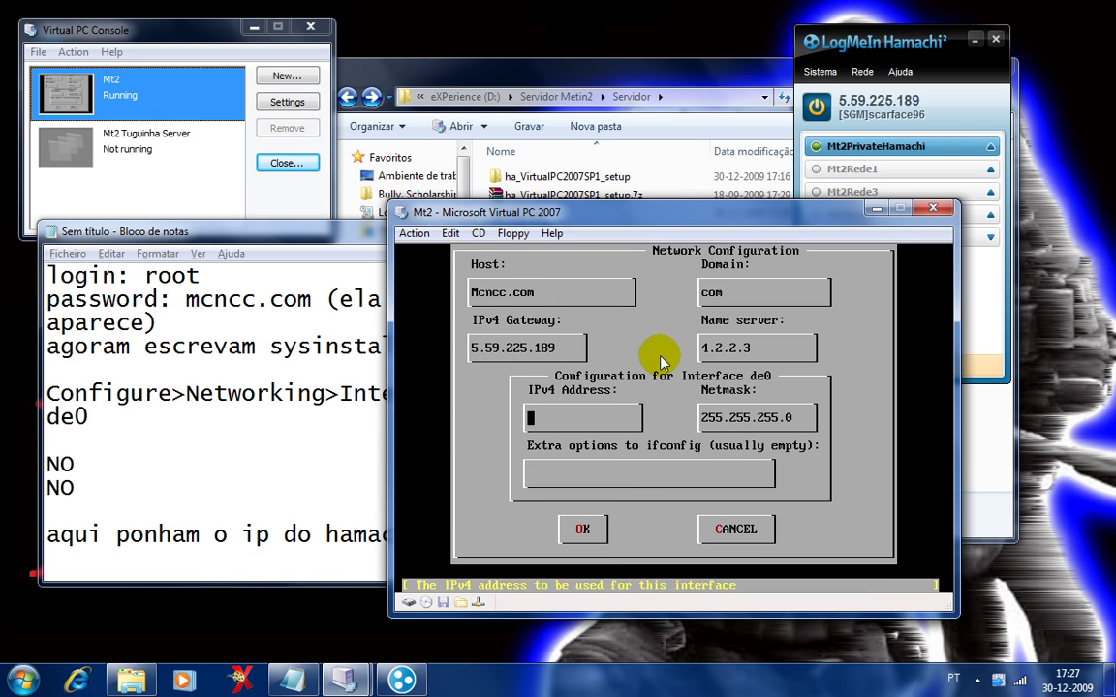
# Note 'acabado em 100' and enter IPv4 address 5.59.225.100.
pyautogui.click(320, 546)
pyautogui.click(327, 570)
pyautogui.hotkey('ctrl', 'v')
pyautogui.write('acabado em 100')
pyautogui.click(770, 405)
pyautogui.write('5.59.225.10')
# Set the netmask to 255.0.0.0 and note 'na netmask ponham 255.0.'.
pyautogui.press('Tab')
pyautogui.press('BackSpace')
pyautogui.press('BackSpace')
pyautogui.press('BackSpace')
pyautogui.press('BackSpace')
pyautogui.press('BackSpace')
pyautogui.press('BackSpace')
pyautogui.press('BackSpace')
pyautogui.press('BackSpace')
pyautogui.press('BackSpace')
pyautogui.write('0.0.0')
pyautogui.click(356, 551)
pyautogui.press('Return')
pyautogui.write('na netmask ponham 255.')
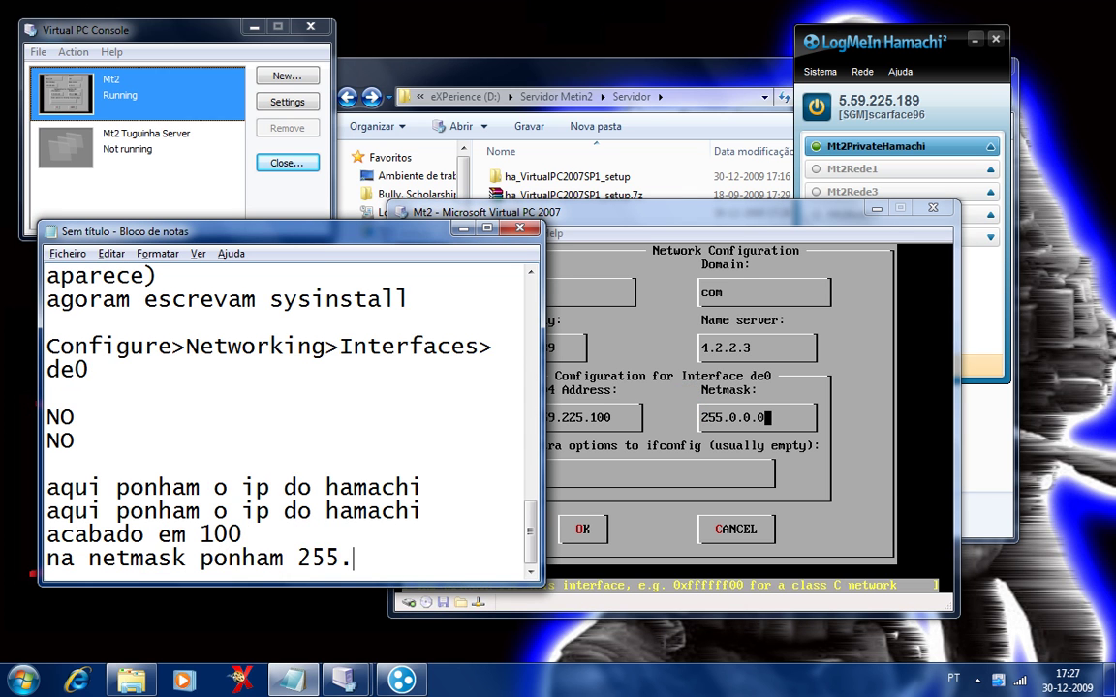
pyautogui.write('0.0.0')
pyautogui.click(588, 459)
# Confirm the de0 configuration with OK and add 'OK' and 'YES' to the notes.
pyautogui.press('Tab')
pyautogui.press('Return')
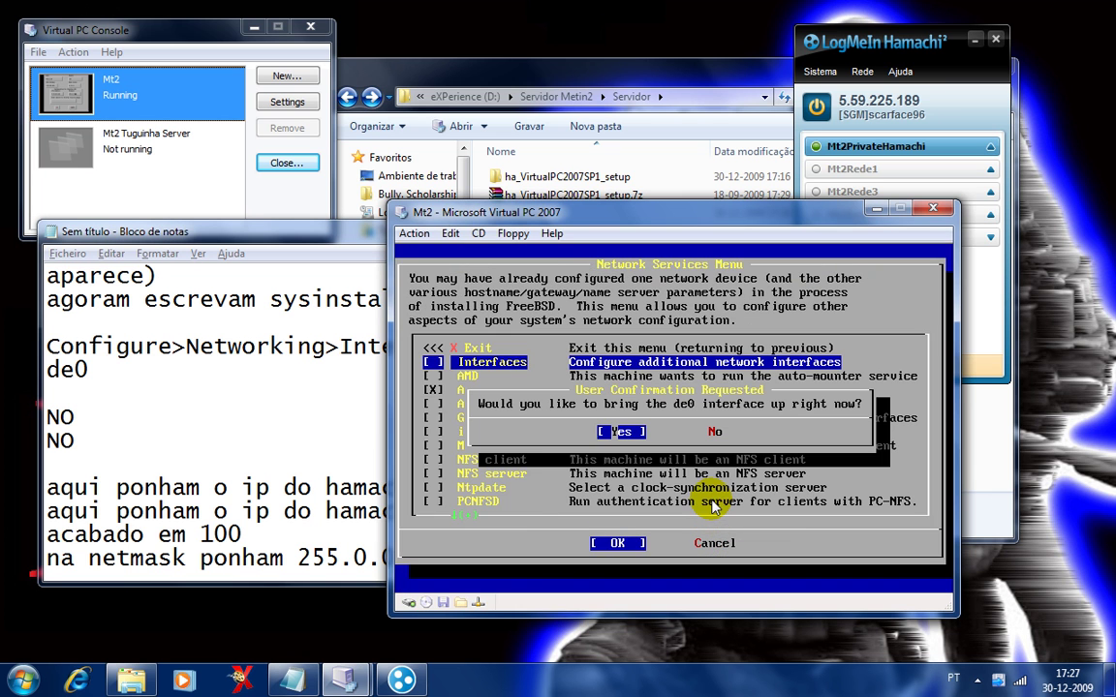
pyautogui.click(314, 533)
pyautogui.press('Return')
pyautogui.write('OK')
pyautogui.press('Return')
pyautogui.write('TES')
pyautogui.press('BackSpace')
pyautogui.press('BackSpace')
pyautogui.press('BackSpace')
pyautogui.write('YES')
# Bring de0 up with Yes and note 'agora carreguem ESC até sairem das configurações'.
pyautogui.click(612, 432)
pyautogui.press('Return')
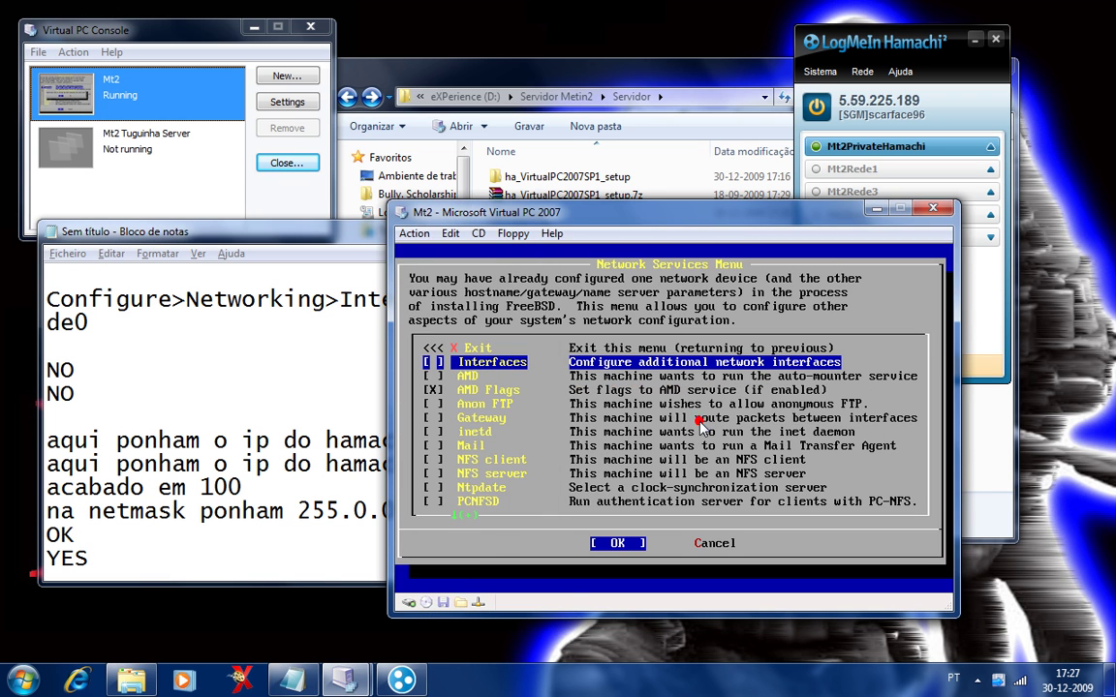
pyautogui.click(177, 573)
pyautogui.press('Return')
pyautogui.write('agor')
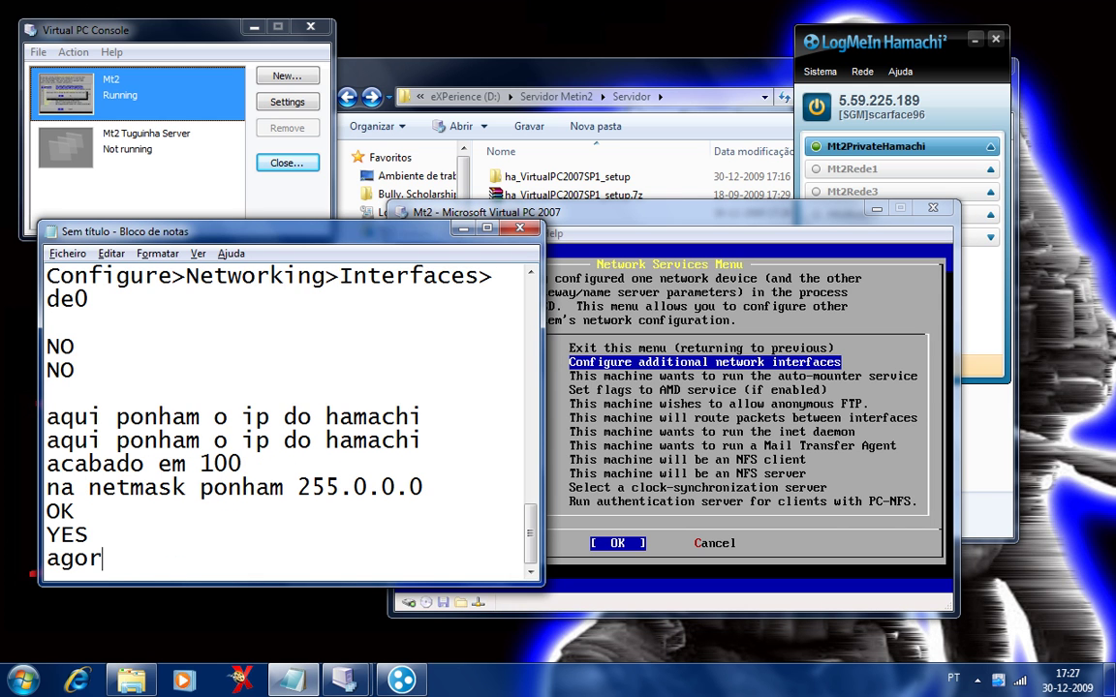
pyautogui.write('amarreguem es')
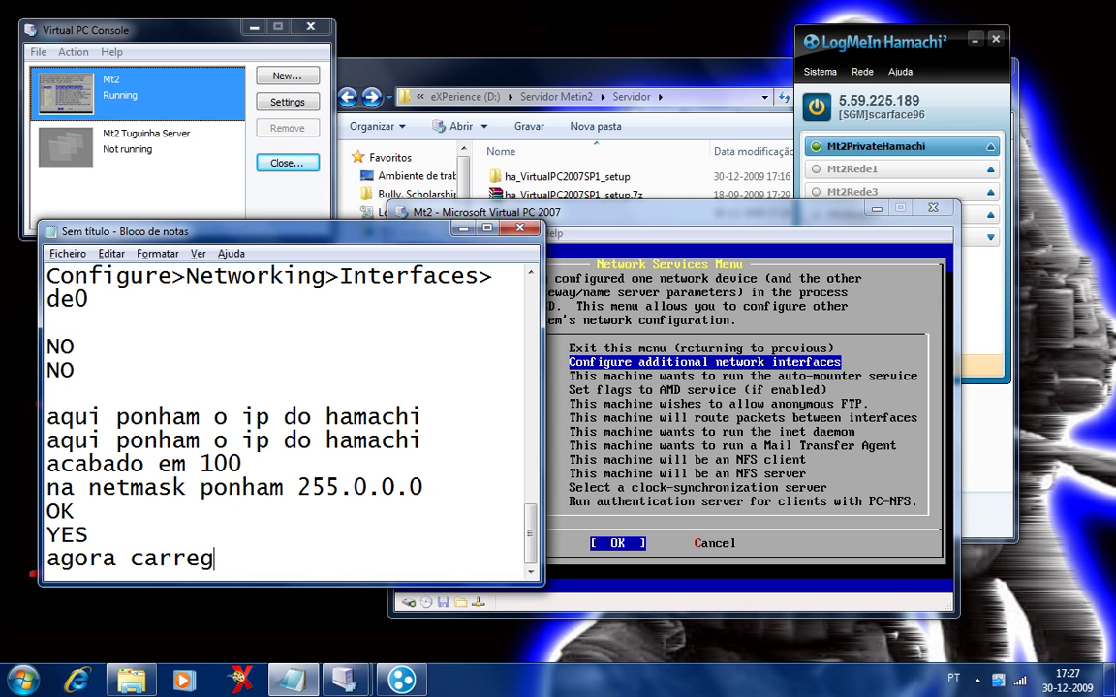
pyautogui.press('BackSpace')
pyautogui.press('BackSpace')
pyautogui.write('ESC até sairem das con')
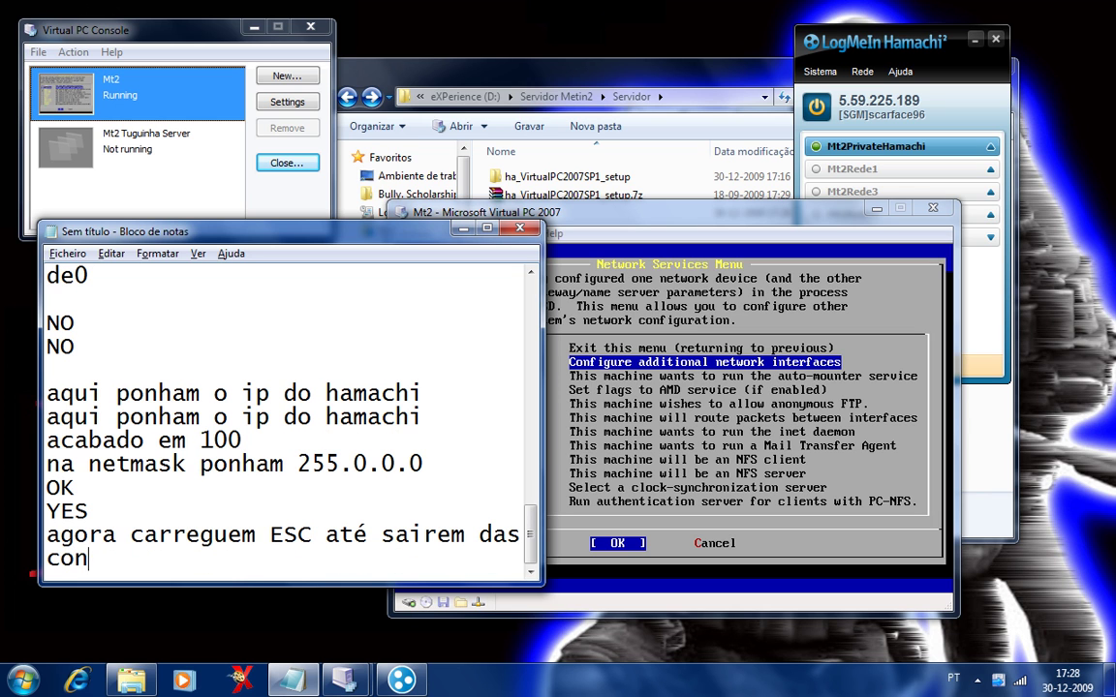
pyautogui.write('figos')
pyautogui.write('r')
pyautogui.press('BackSpace')
# Back out of the sysinstall configuration menu in the Mt2 virtual machine.
pyautogui.write('urações')
pyautogui.click(610, 394)
pyautogui.press('Escape')
pyautogui.press('Escape')
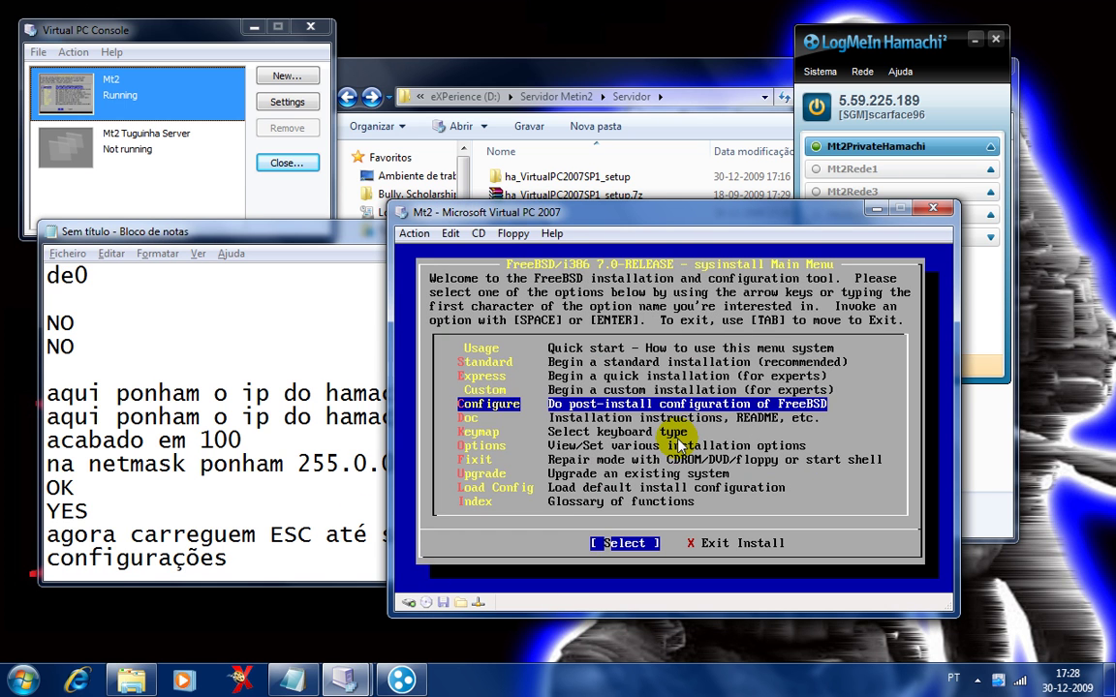
pyautogui.press('Return')
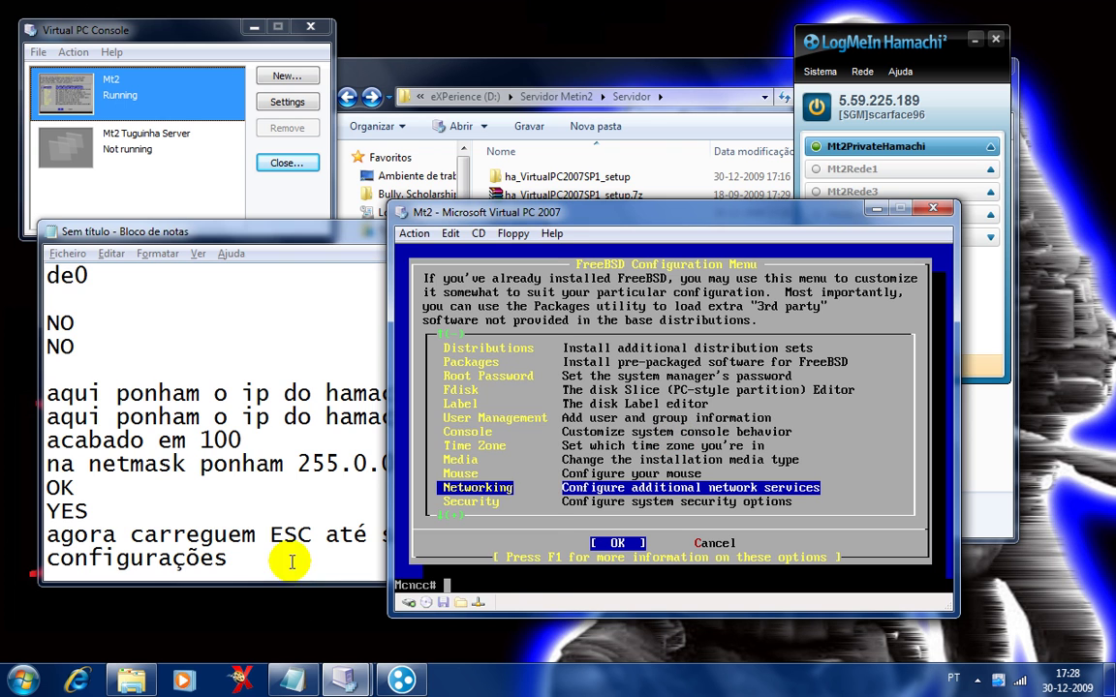
# Note 'escrevam: /etc/rc.d/netif restart' and enter that command at the Mcncc# prompt.
pyautogui.click(289, 562)
pyautogui.press('Return')
pyautogui.press('Return')
pyautogui.write('escrevea')
pyautogui.press('BackSpace')
pyautogui.press('BackSpace')
pyautogui.write('am:')
pyautogui.press('Return')
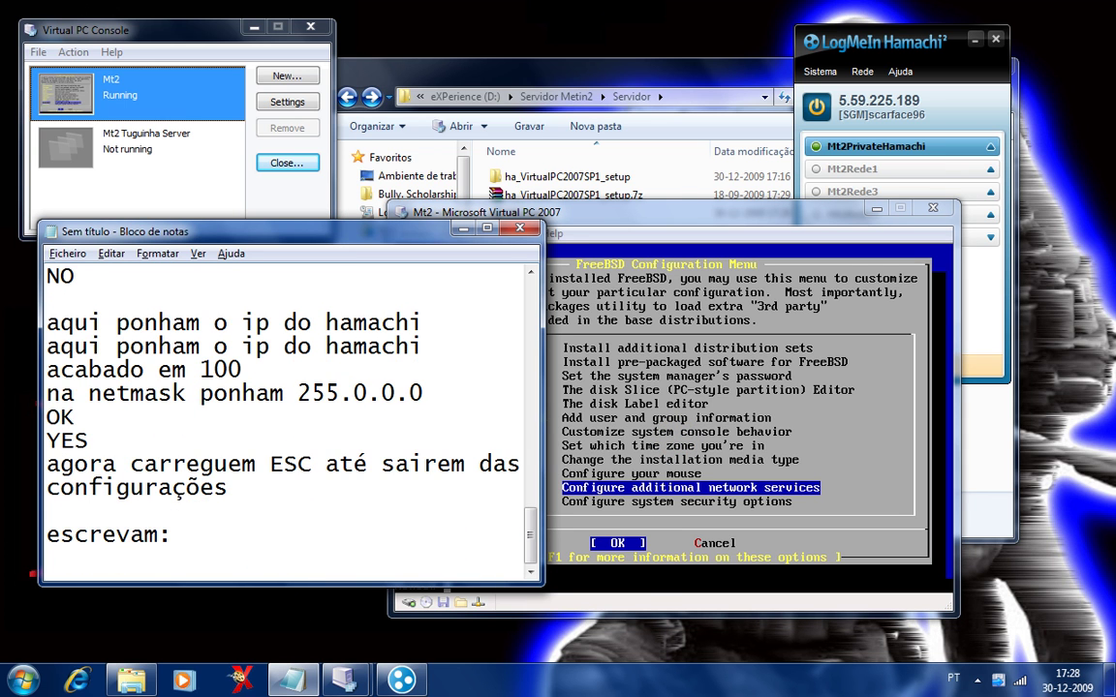
pyautogui.write('/etc/rc.d/ne')
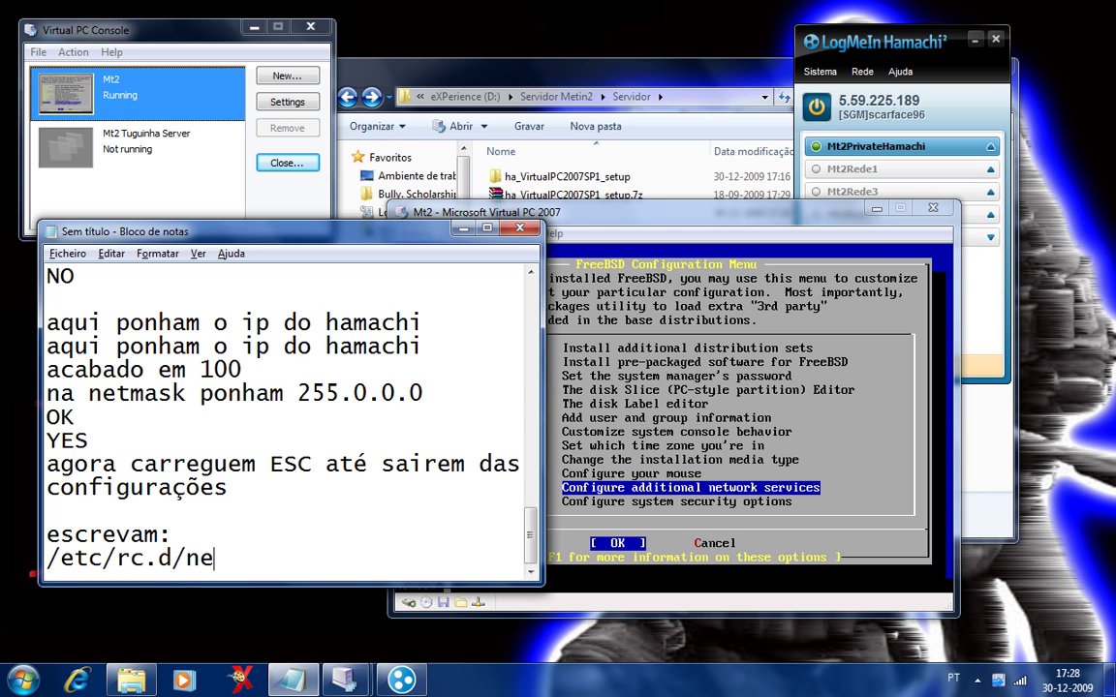
pyautogui.write('tif restart')
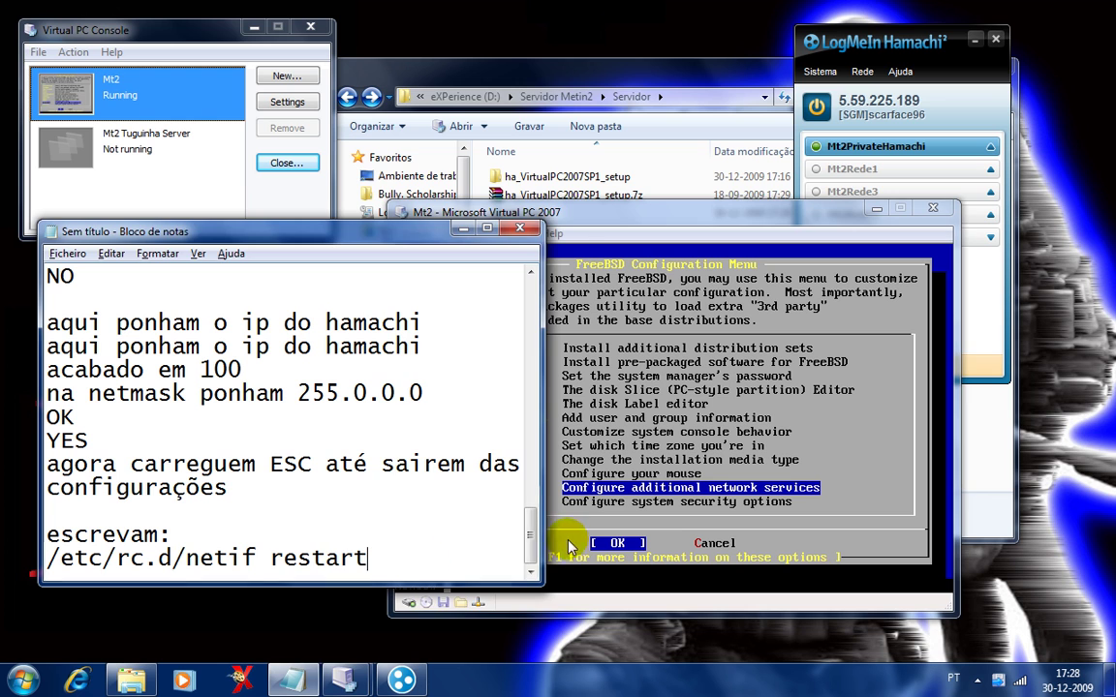
pyautogui.click(579, 549)
pyautogui.write('/etc/r')
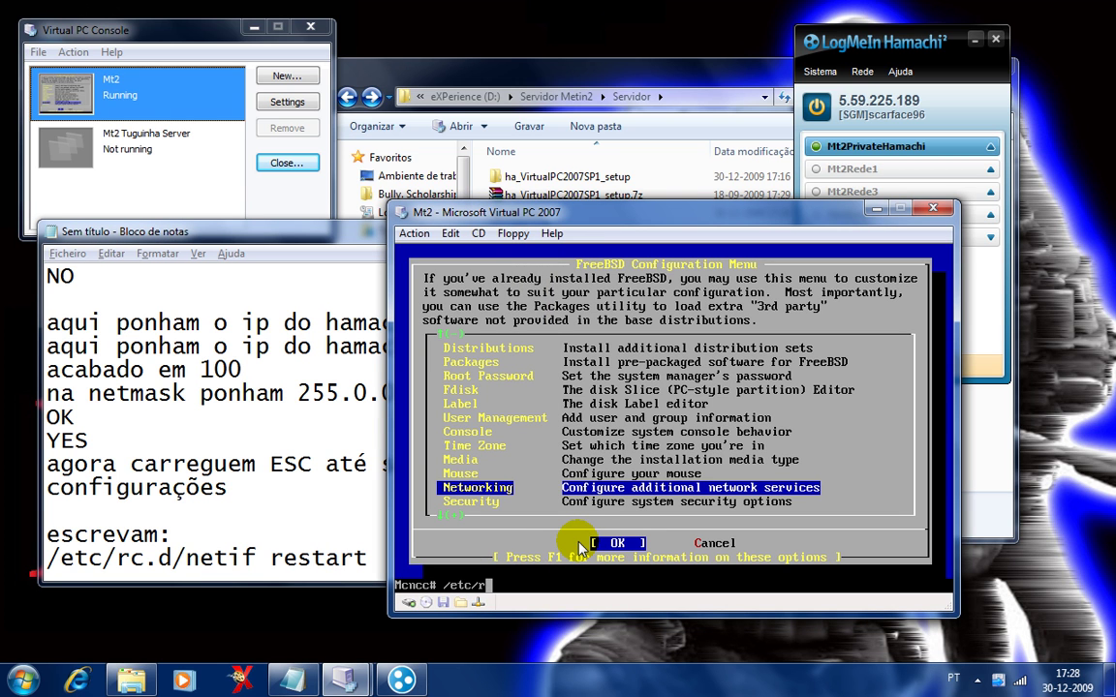
pyautogui.write('c.d/netif restart')
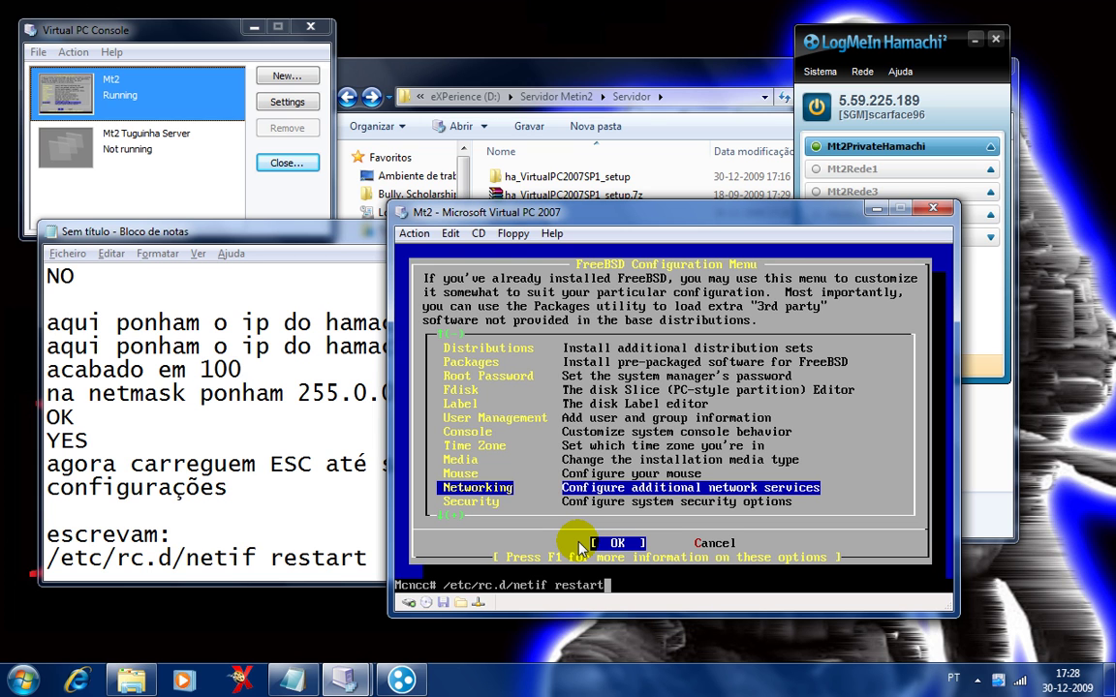
# Run the netif restart, then note and run ifconfig to confirm de0 shows 5.59.225.100.
pyautogui.press('Return')
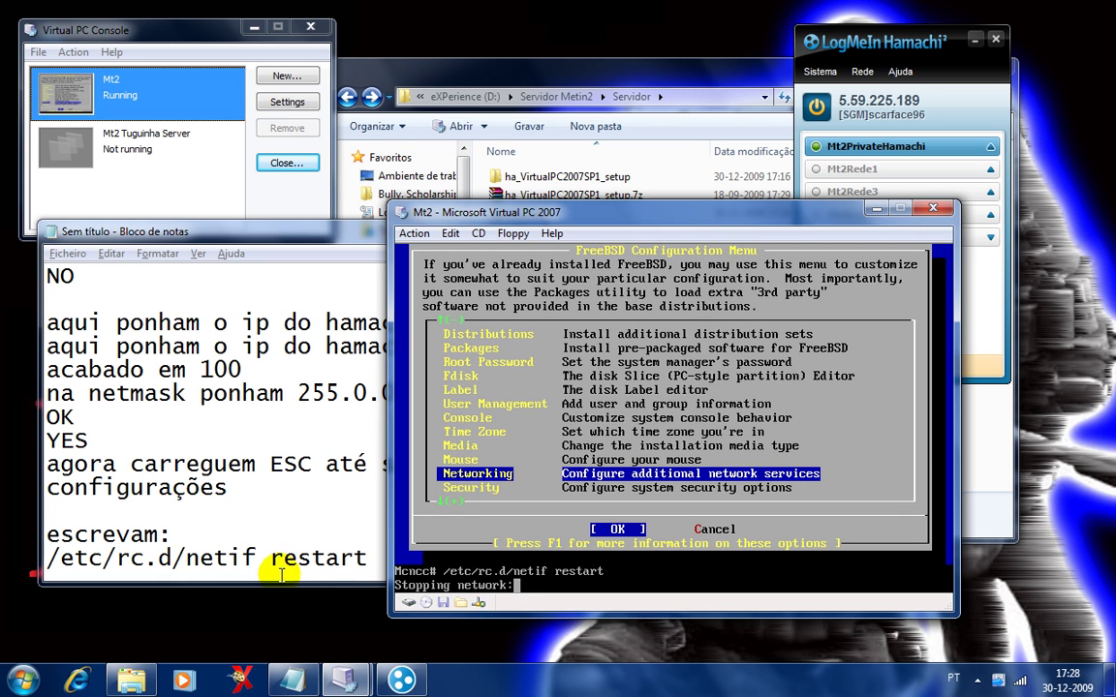
pyautogui.click(303, 560)
pyautogui.press('Return')
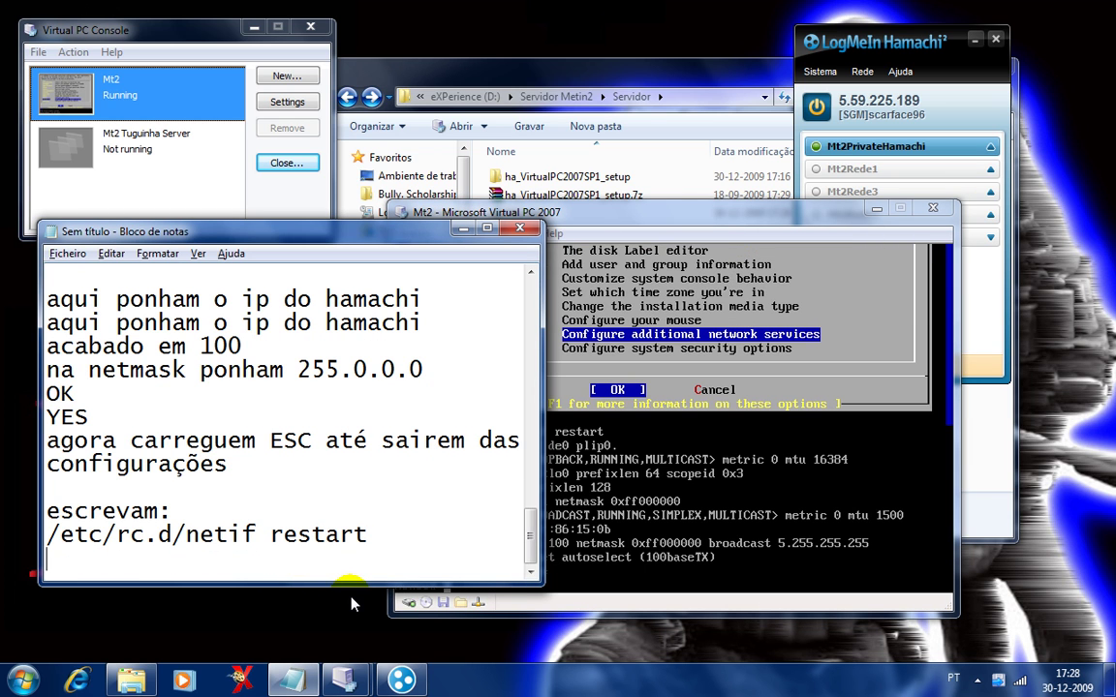
pyautogui.write('ifconfig')
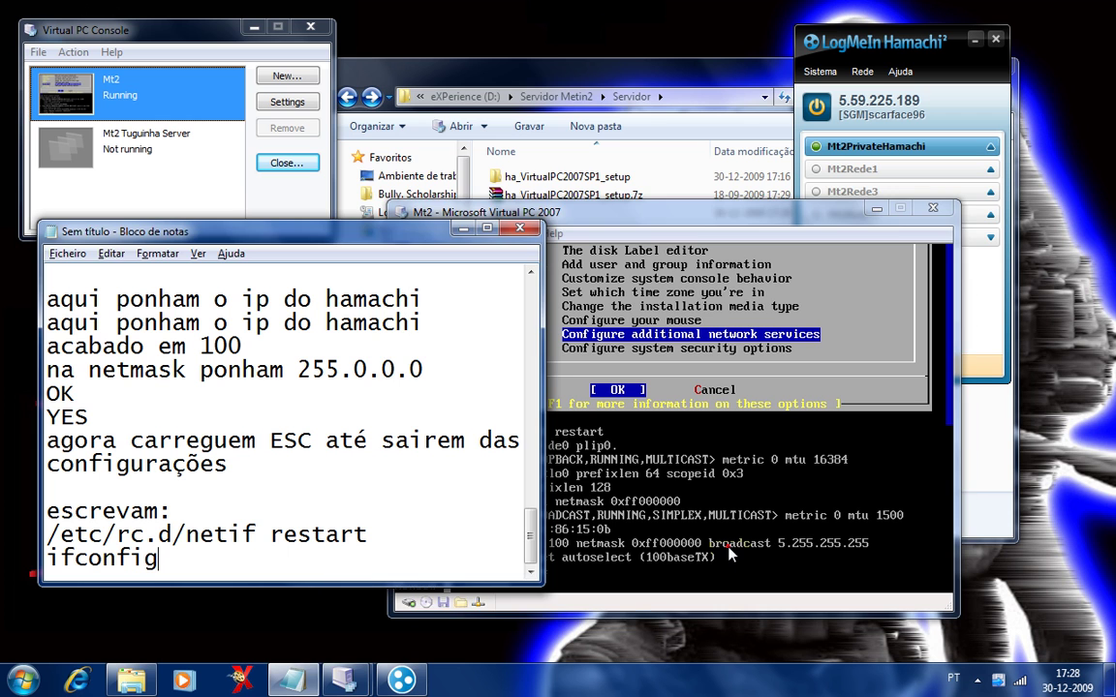
pyautogui.click(658, 492)
pyautogui.write('ifconfig')
pyautogui.press('Return')
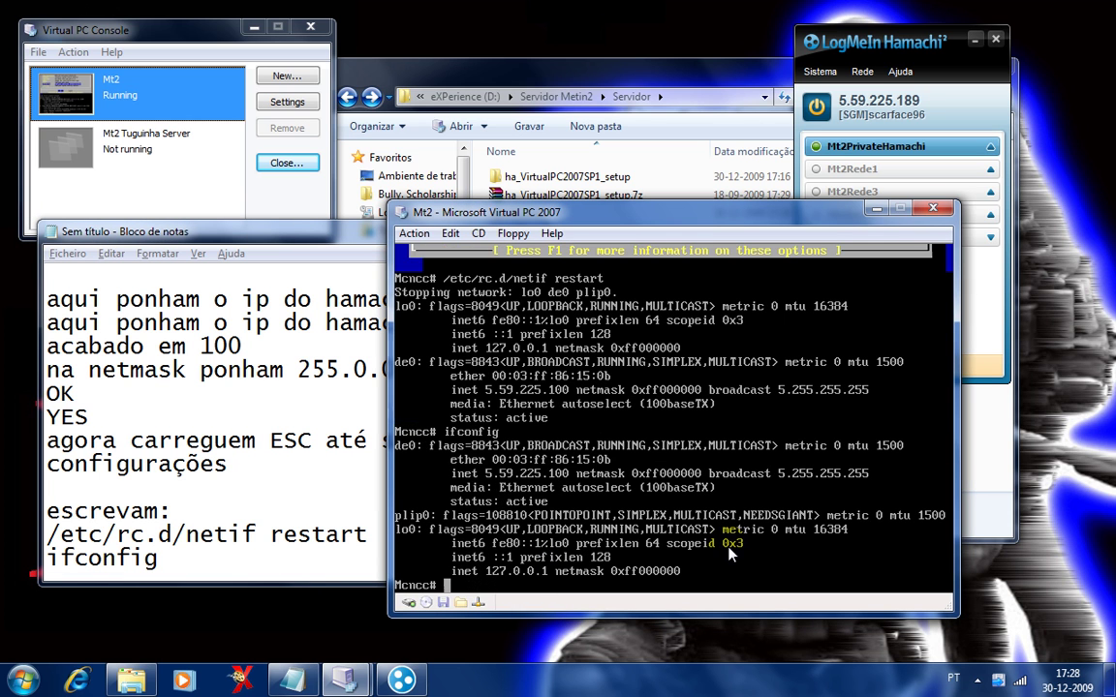
# Note 'reboot' and run it to restart the FreeBSD virtual machine.
pyautogui.click(318, 571)
pyautogui.press('Return')
pyautogui.write('reboot')
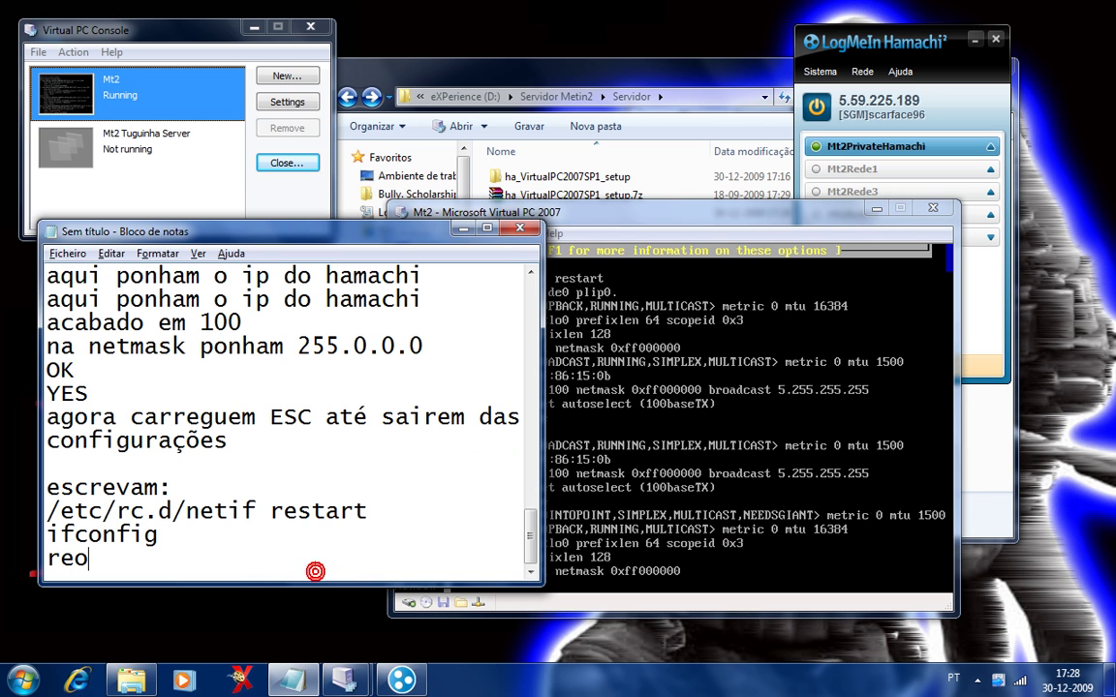
pyautogui.click(617, 536)
pyautogui.write('reboot')
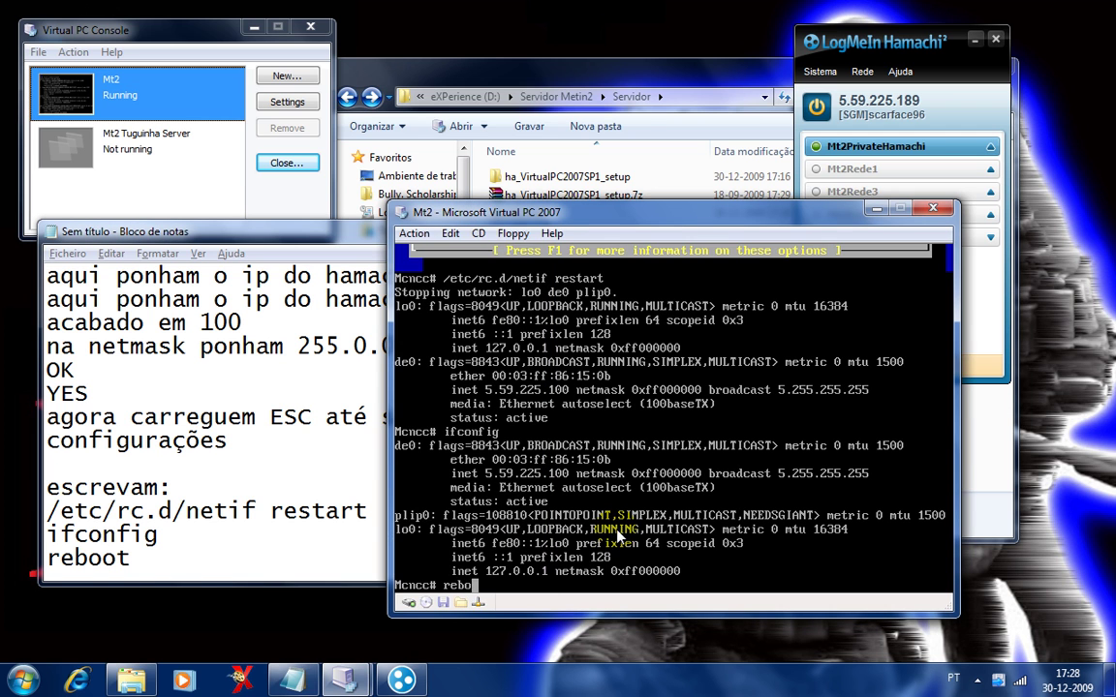
pyautogui.press('Return')
pyautogui.click(293, 561)
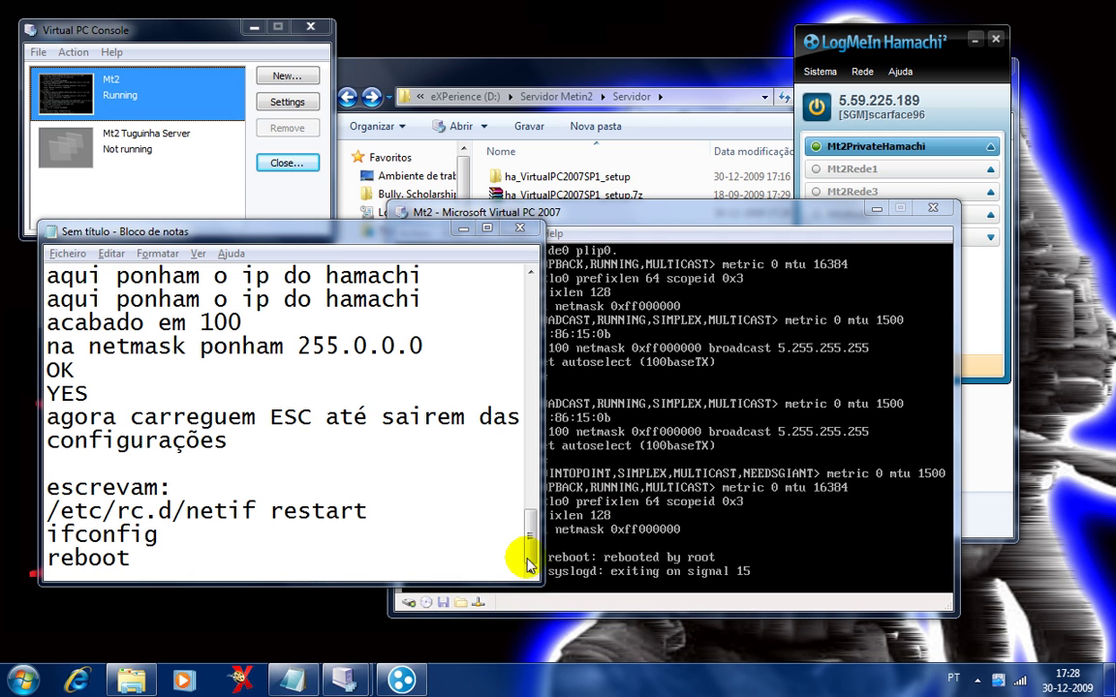
pyautogui.click(578, 557)
# Delete mc.dll, mc.exe, mc.txt and MT2Tuguinha.exe from the Metin2 folder.
pyautogui.click(523, 694)
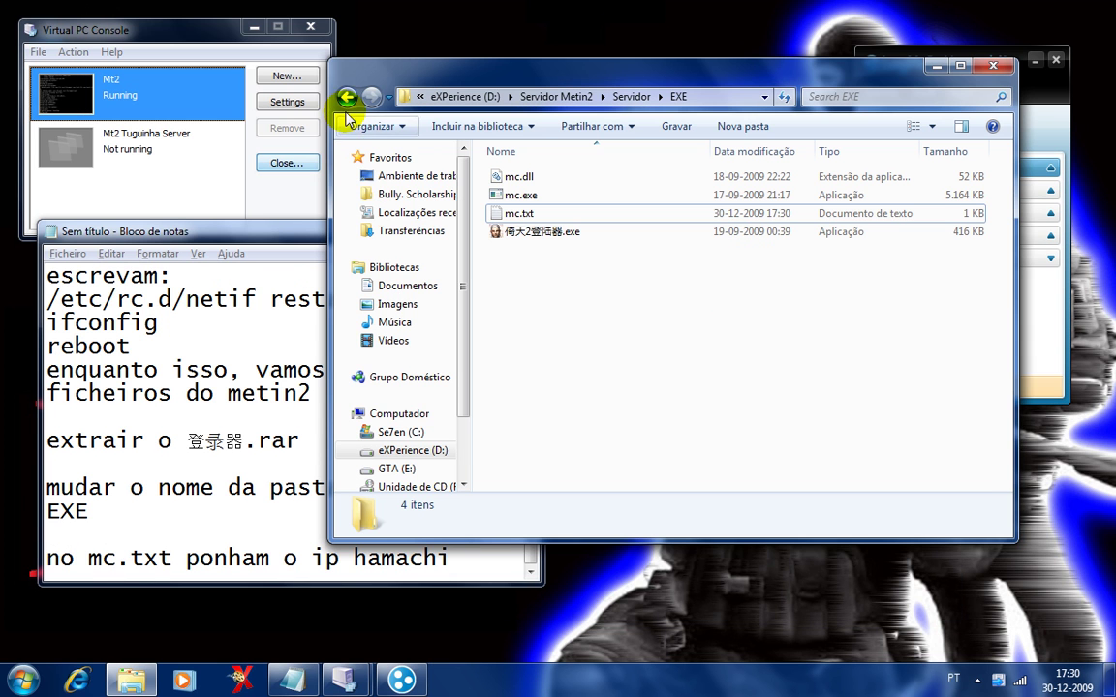
pyautogui.click(346, 97)
pyautogui.click(345, 97)
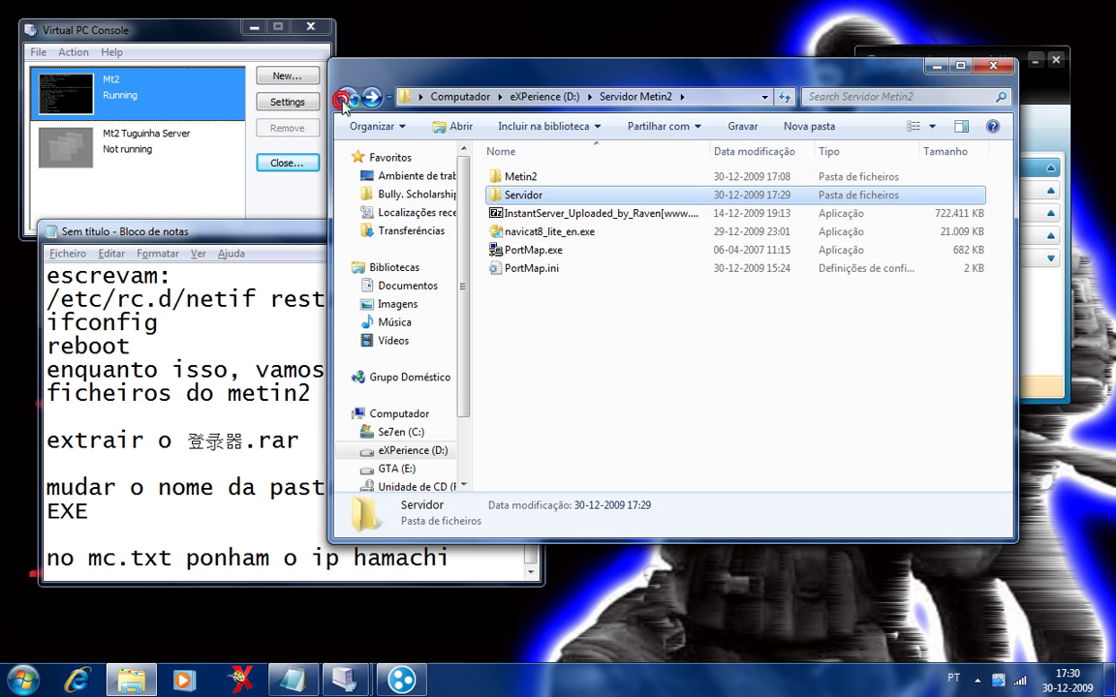
pyautogui.press('Return')
pyautogui.write('mc.exe')
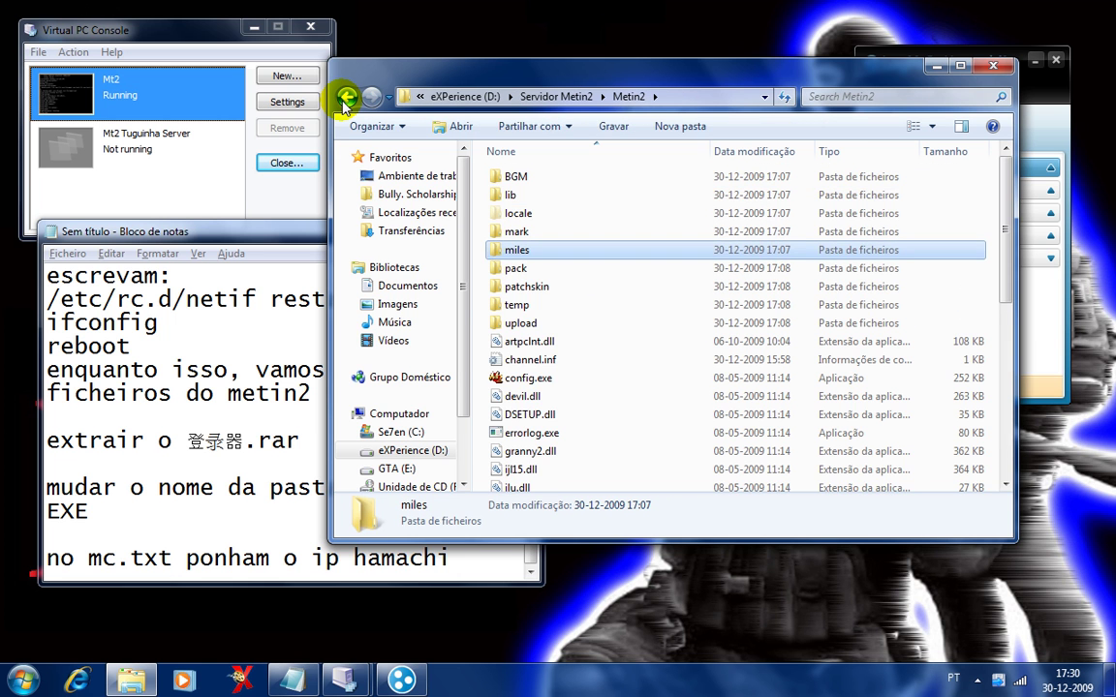
pyautogui.write('metin2.cfg')
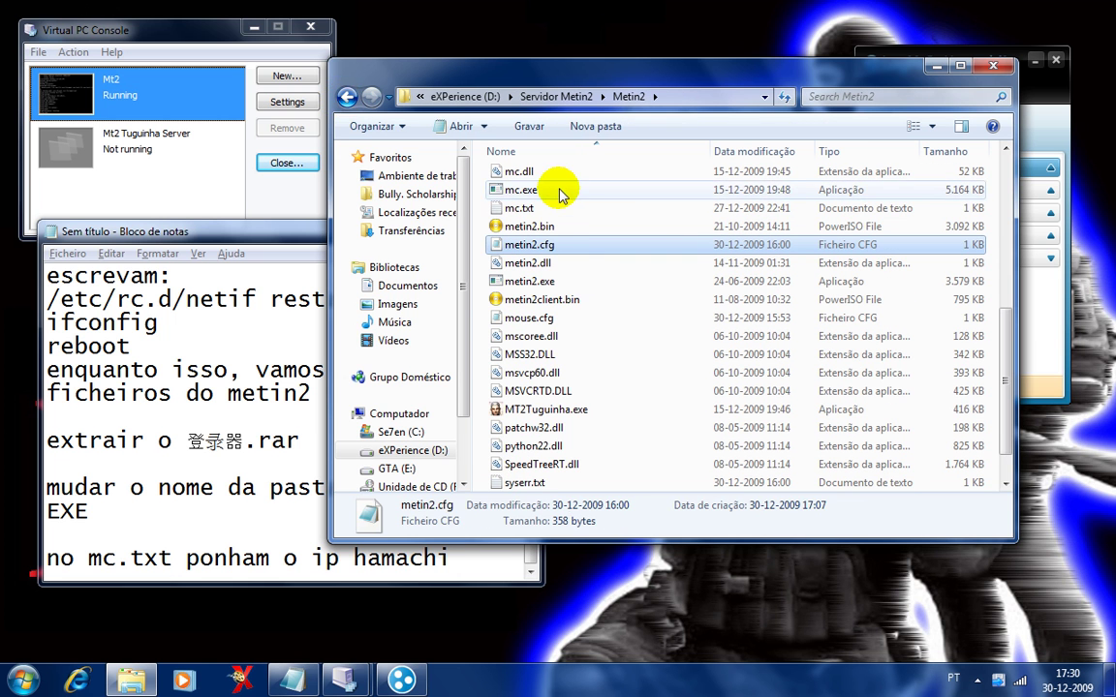
pyautogui.click(555, 175)
pyautogui.hotkey('shift', 'Down')
pyautogui.hotkey('shift', 'Down')
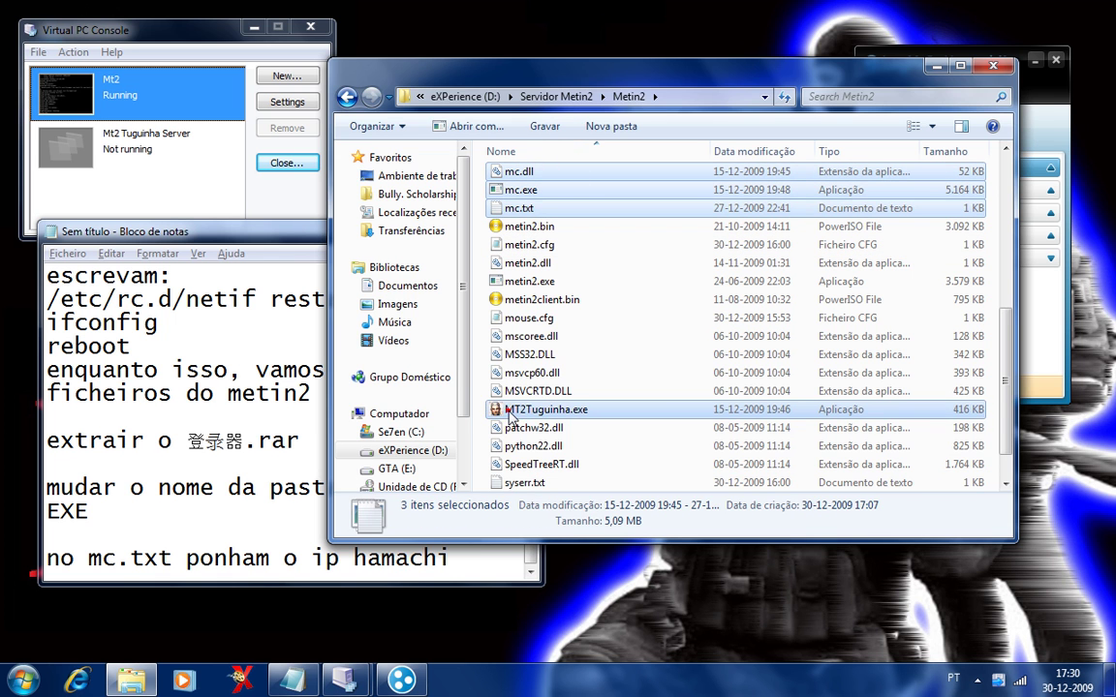
pyautogui.keyDown('ctrl'); pyautogui.click(509, 410); pyautogui.keyUp('ctrl')
pyautogui.press('Delete')
pyautogui.press('Return')
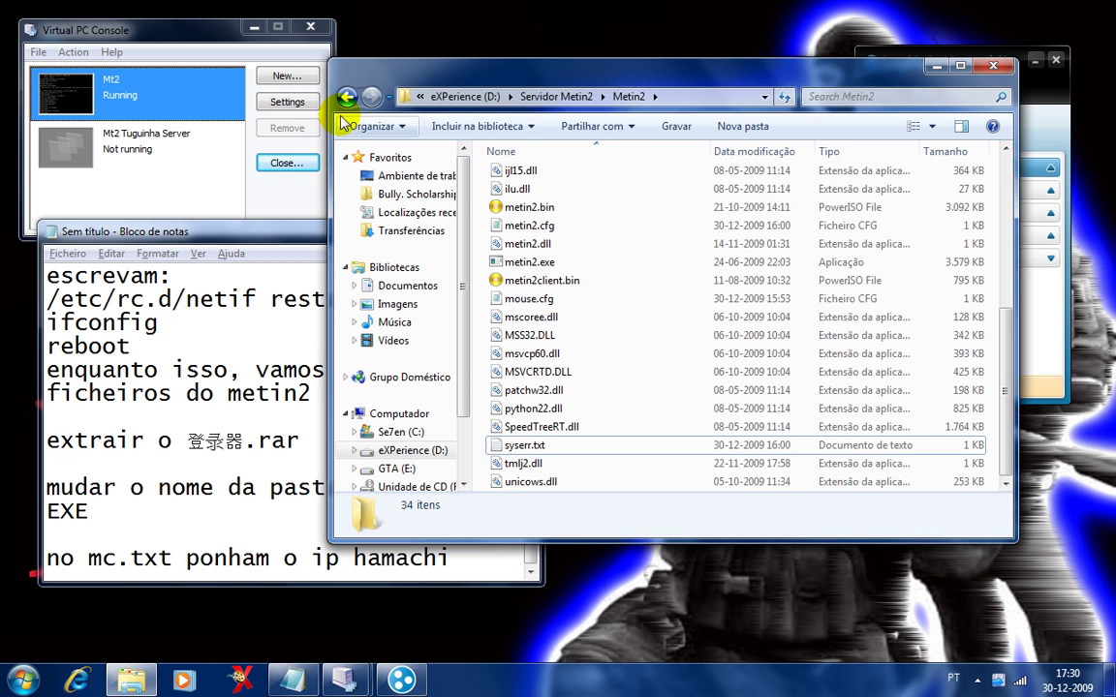
# In Servidor\EXE, check mc.txt's contents and select all four files there.
pyautogui.click(346, 100)
pyautogui.click(346, 100)
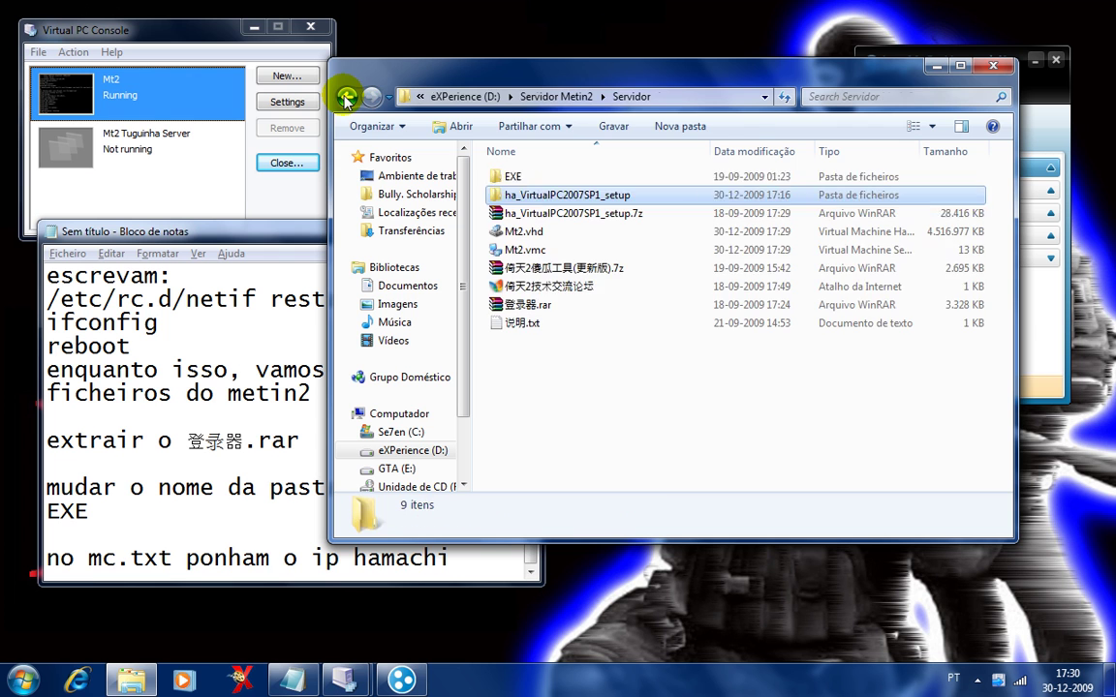
pyautogui.press('Return')
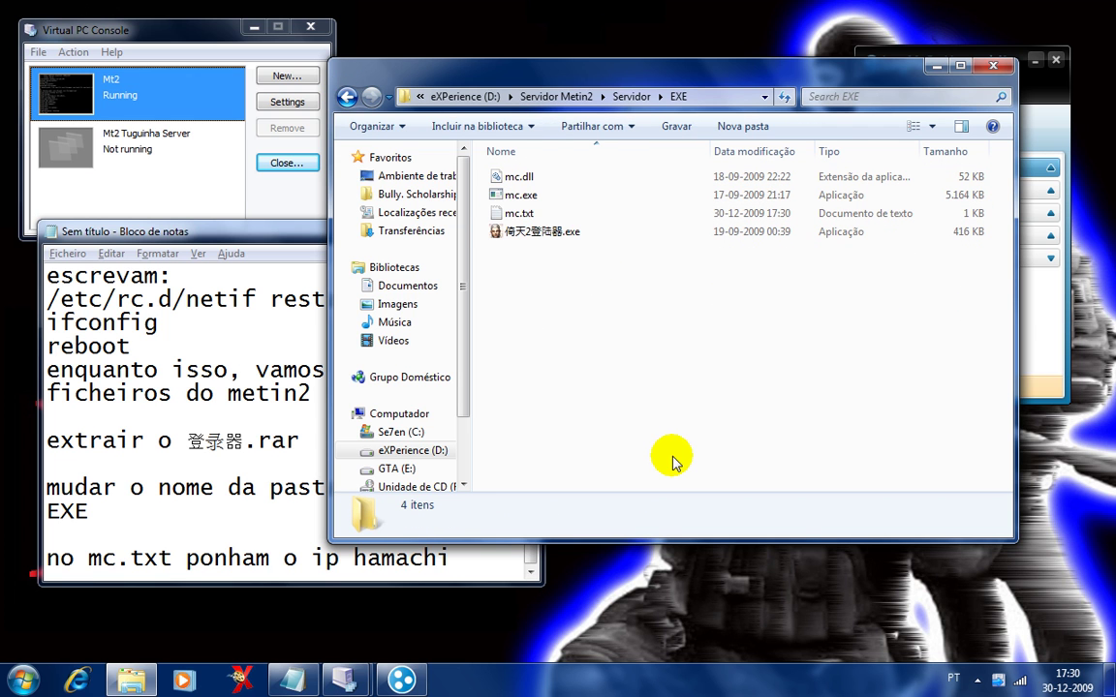
pyautogui.click(508, 215)
pyautogui.click(699, 195)
pyautogui.click(463, 214)
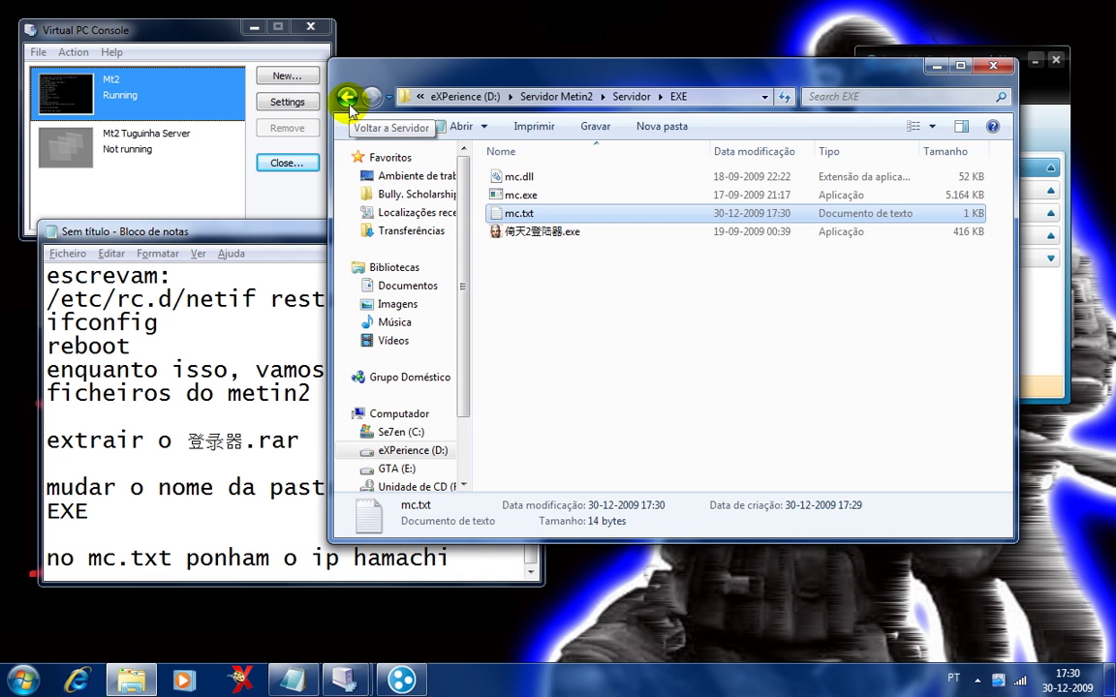
pyautogui.hotkey('shift', 'Up')
pyautogui.hotkey('shift', 'Up')
pyautogui.hotkey('shift', 'Up')
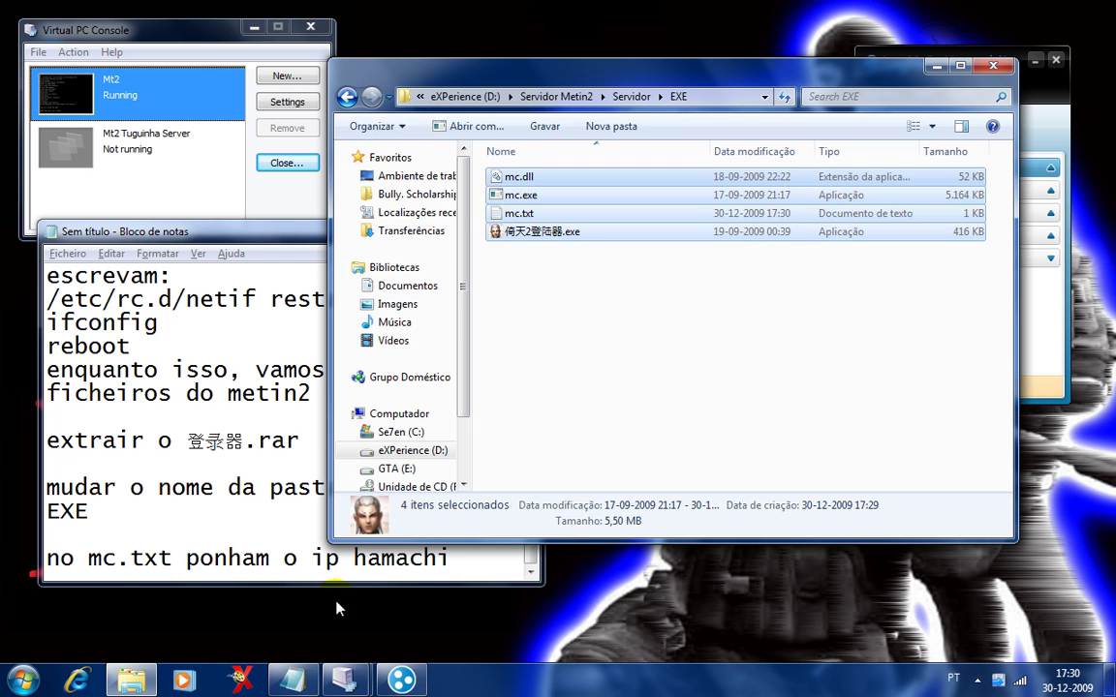
# Add a note saying to copy the files into the Metin folder.
pyautogui.click(341, 571)
pyautogui.press('End')
pyautogui.press('Return')
pyautogui.write('c')
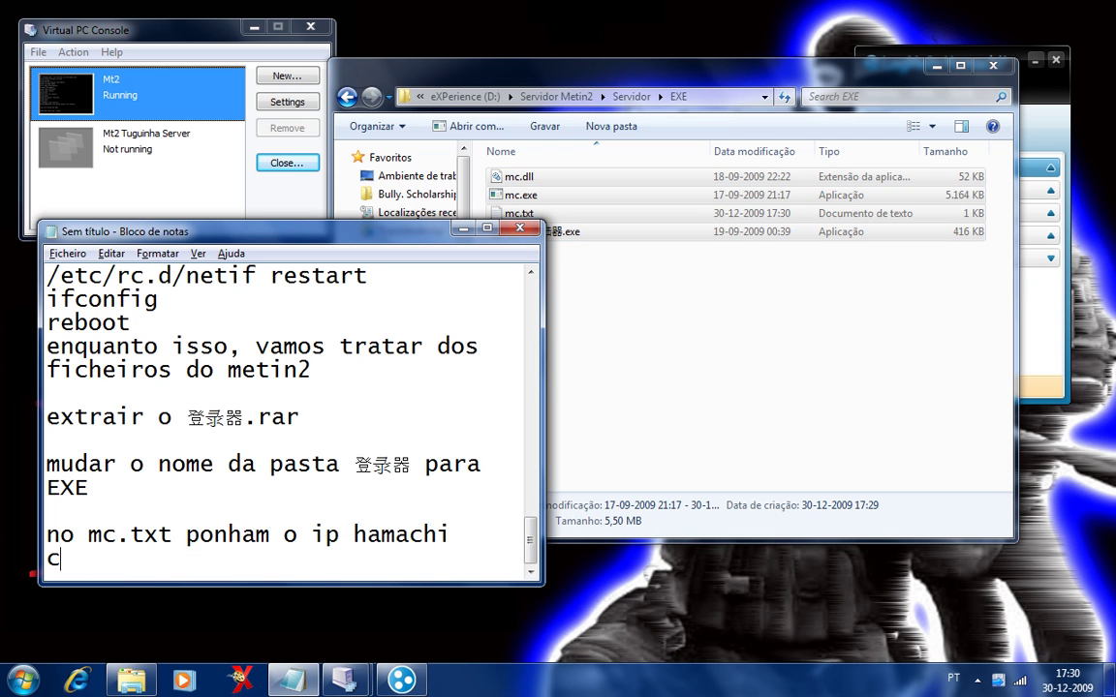
pyautogui.write('ppiei')
pyautogui.press('BackSpace')
pyautogui.write('m')
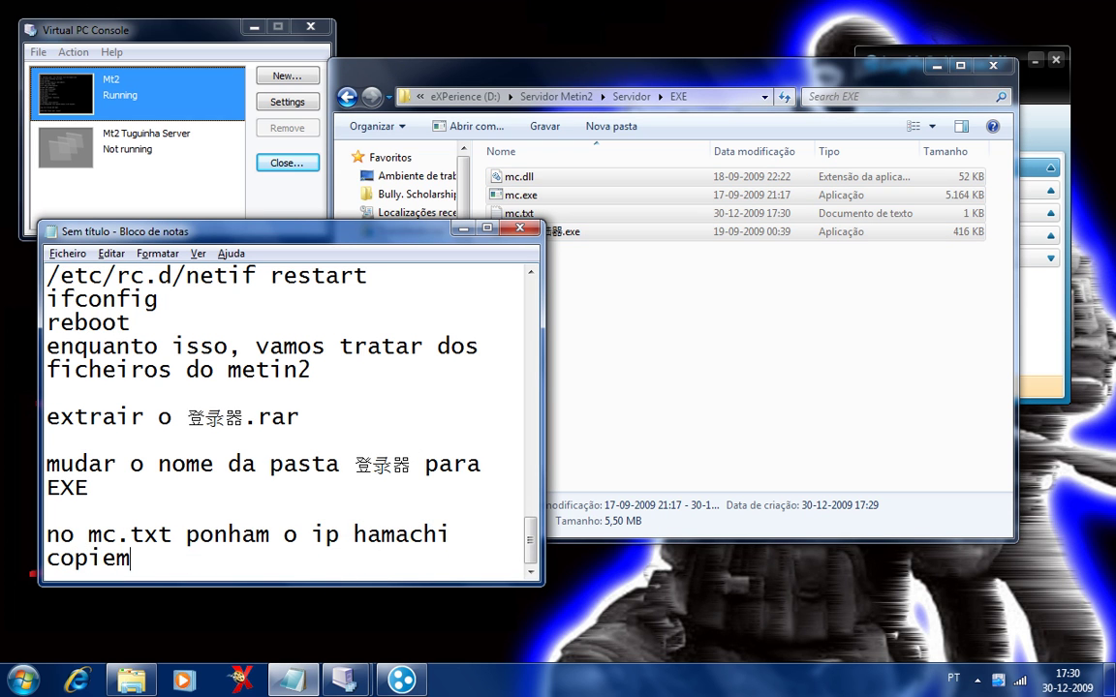
pyautogui.write(' para a pasta do metin')
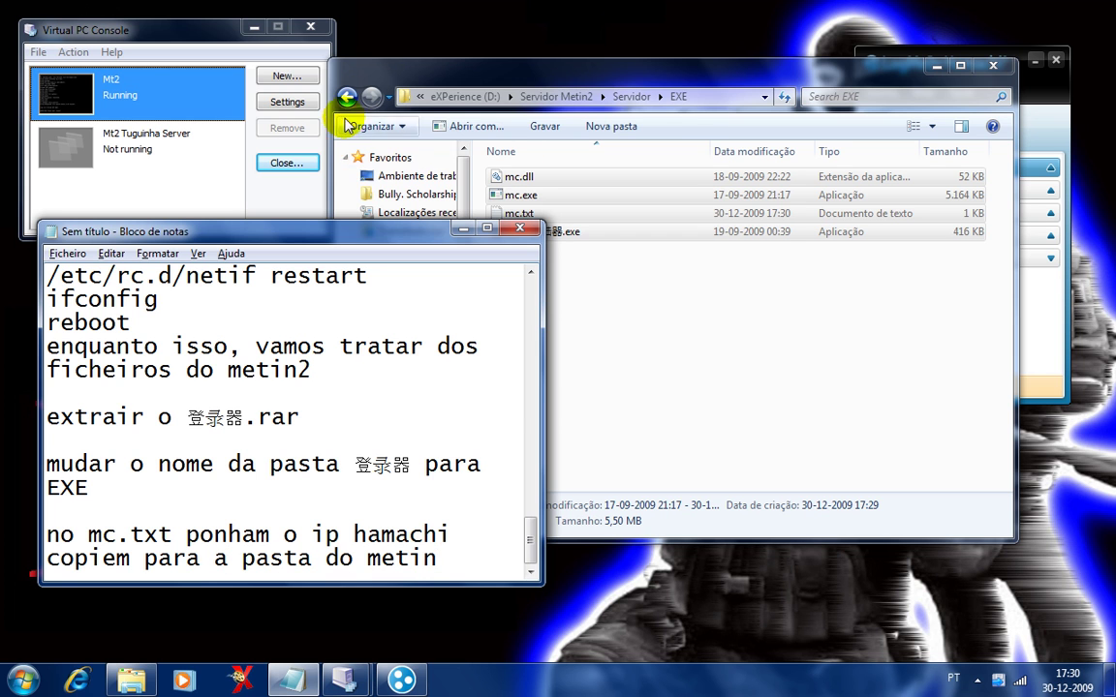
# Paste the four EXE files into the Metin2 folder, then minimize Explorer.
pyautogui.click(332, 102)
pyautogui.click(350, 99)
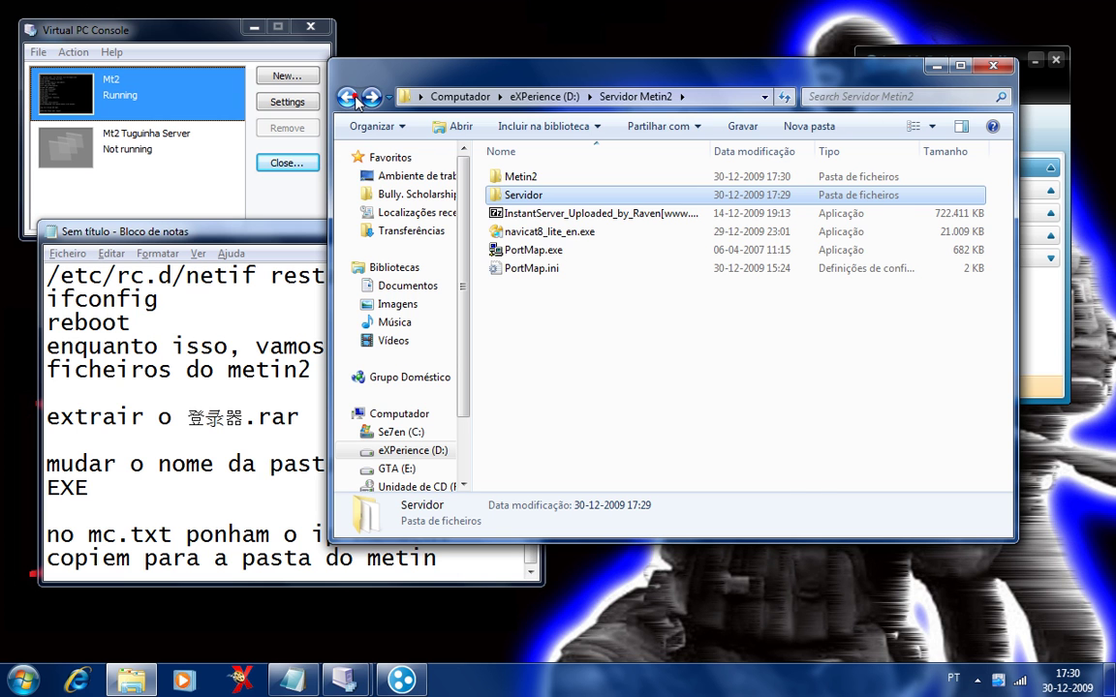
pyautogui.click(347, 98)
pyautogui.click(347, 98)
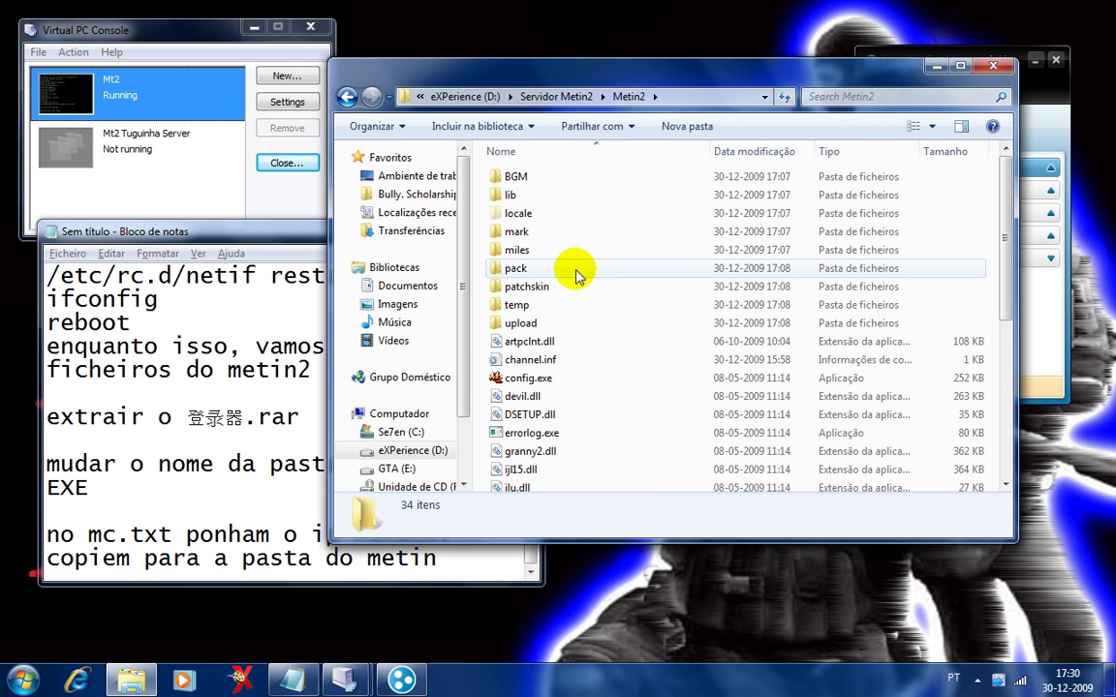
pyautogui.hotkey('ctrl', 'v')
pyautogui.press('Down')
pyautogui.press('Down')
pyautogui.press('Down')
pyautogui.press('Down')
pyautogui.press('Down')
pyautogui.press('Down')
pyautogui.press('Down')
pyautogui.press('Down')
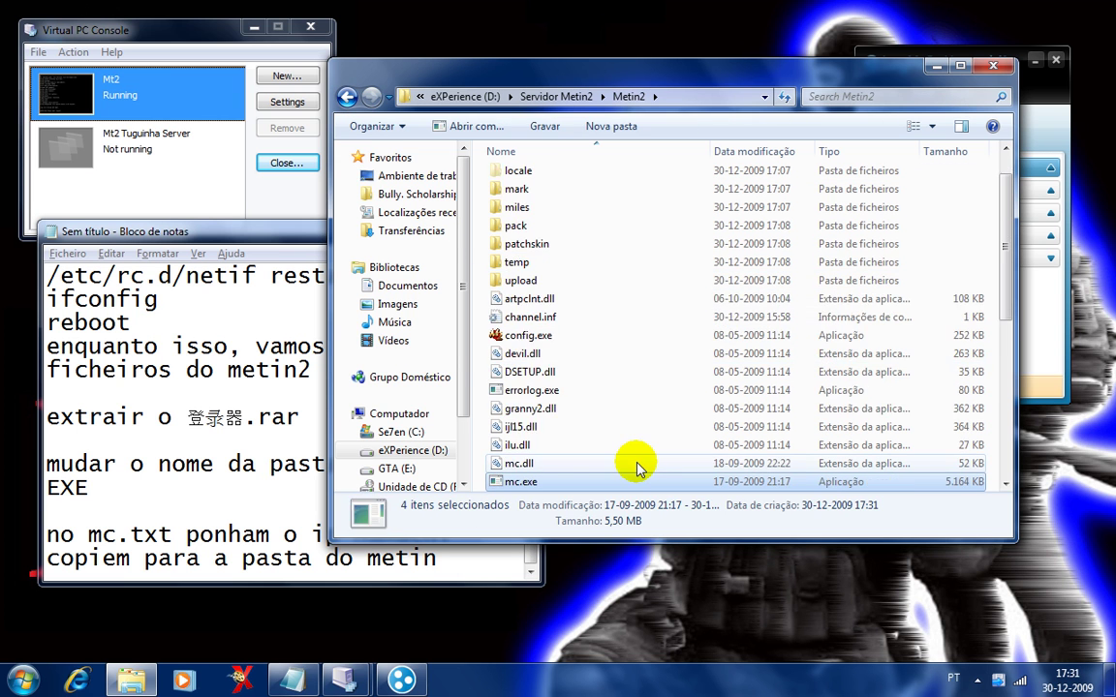
pyautogui.press('Down')
pyautogui.press('Down')
pyautogui.press('Down')
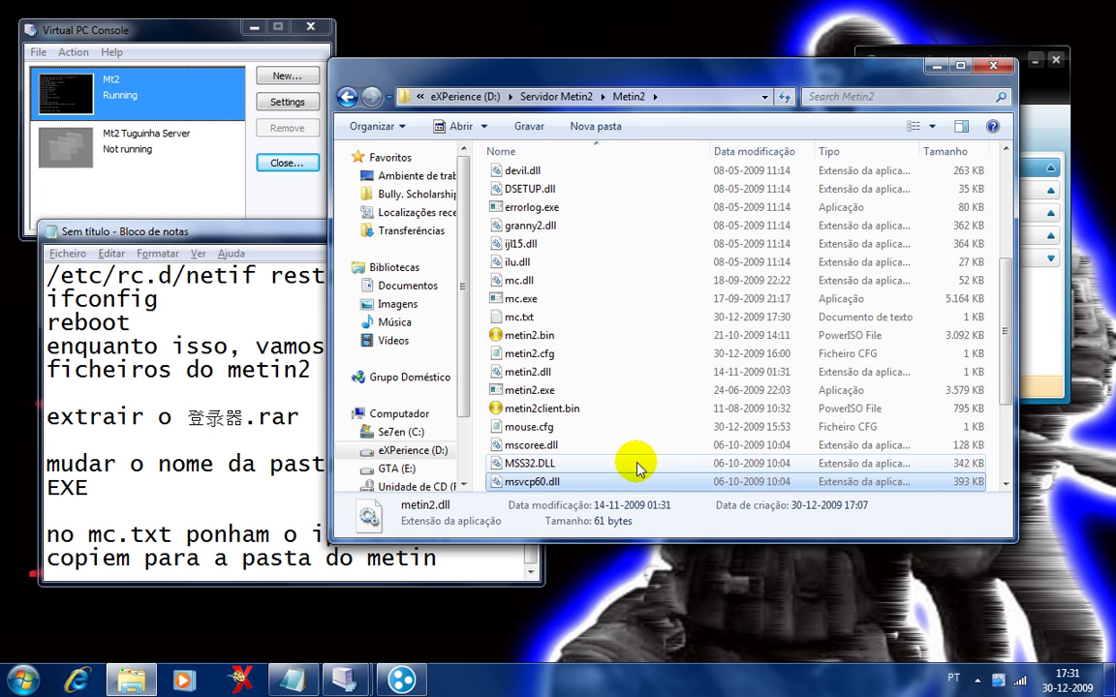
pyautogui.click(936, 68)
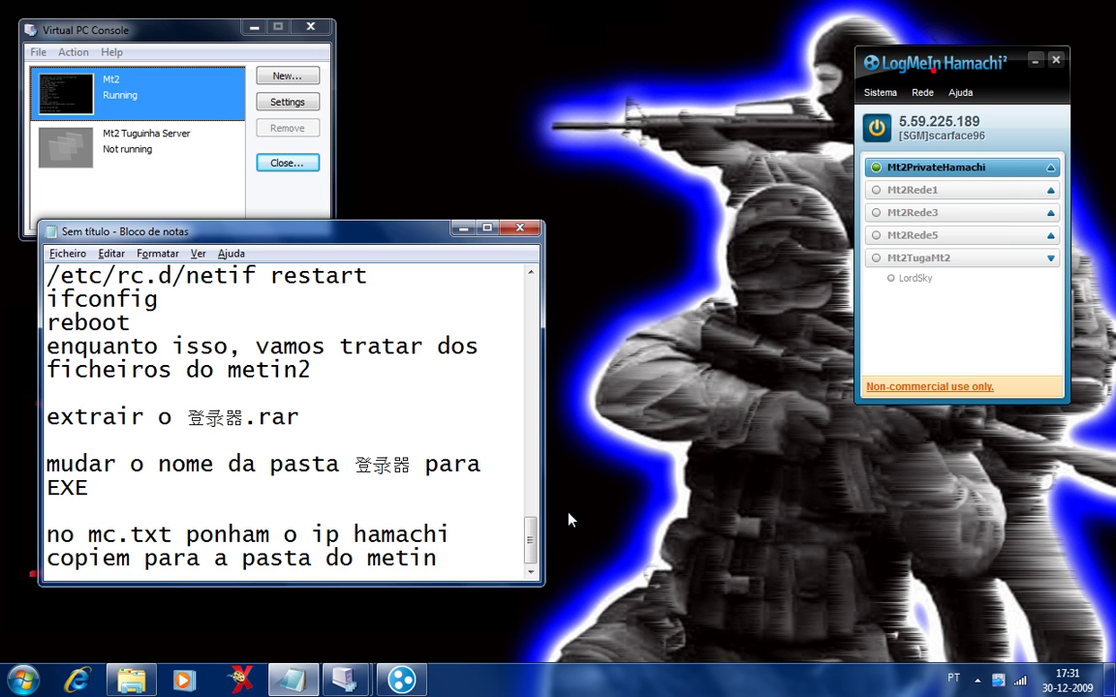
pyautogui.click(345, 681)
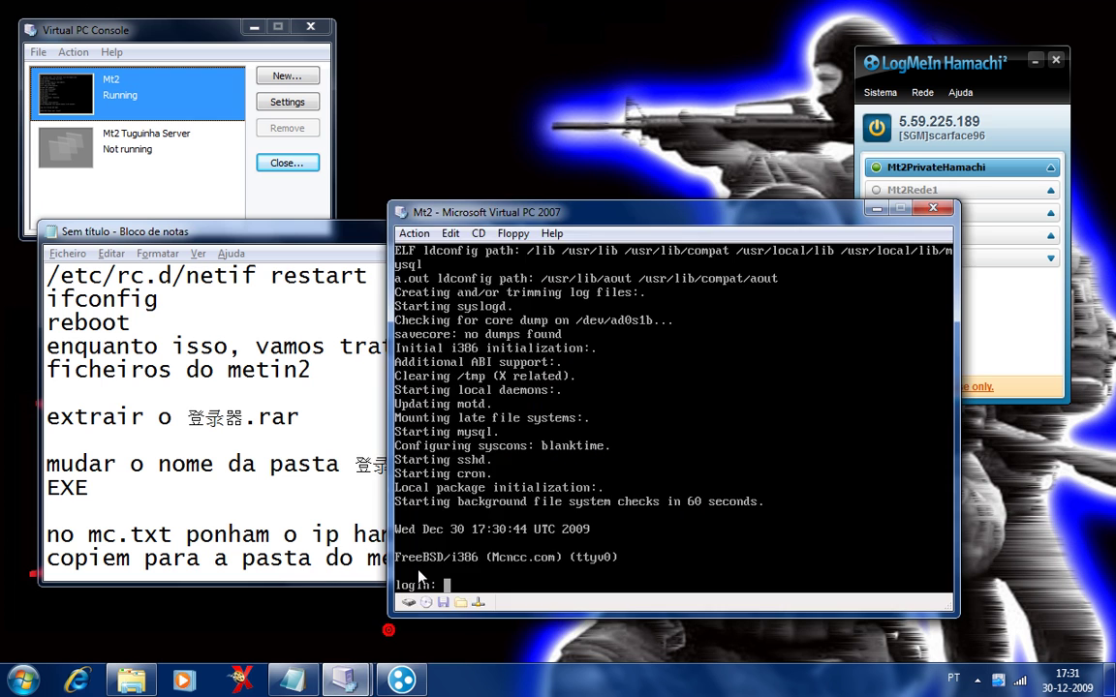
pyautogui.click(311, 559)
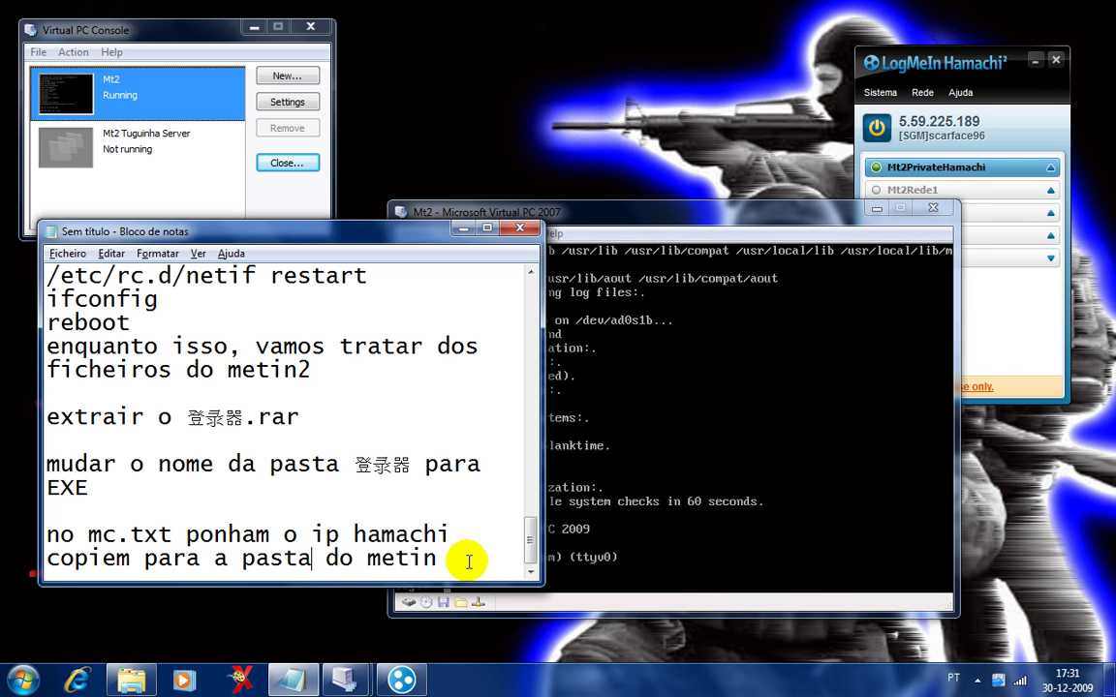